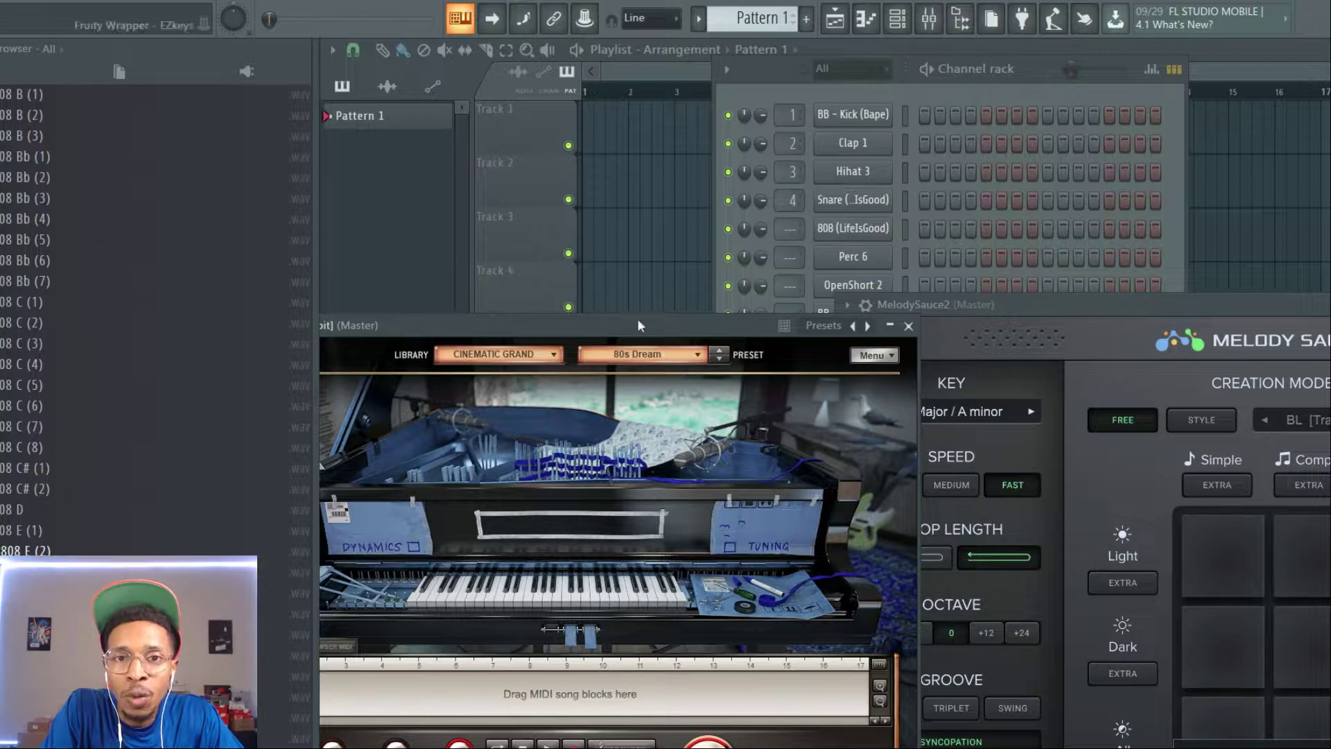
Step: Fill the EZkeys song track with four Am chords, making the first Am7 and the second Em
left_click_drag(638, 319, 754, 112)
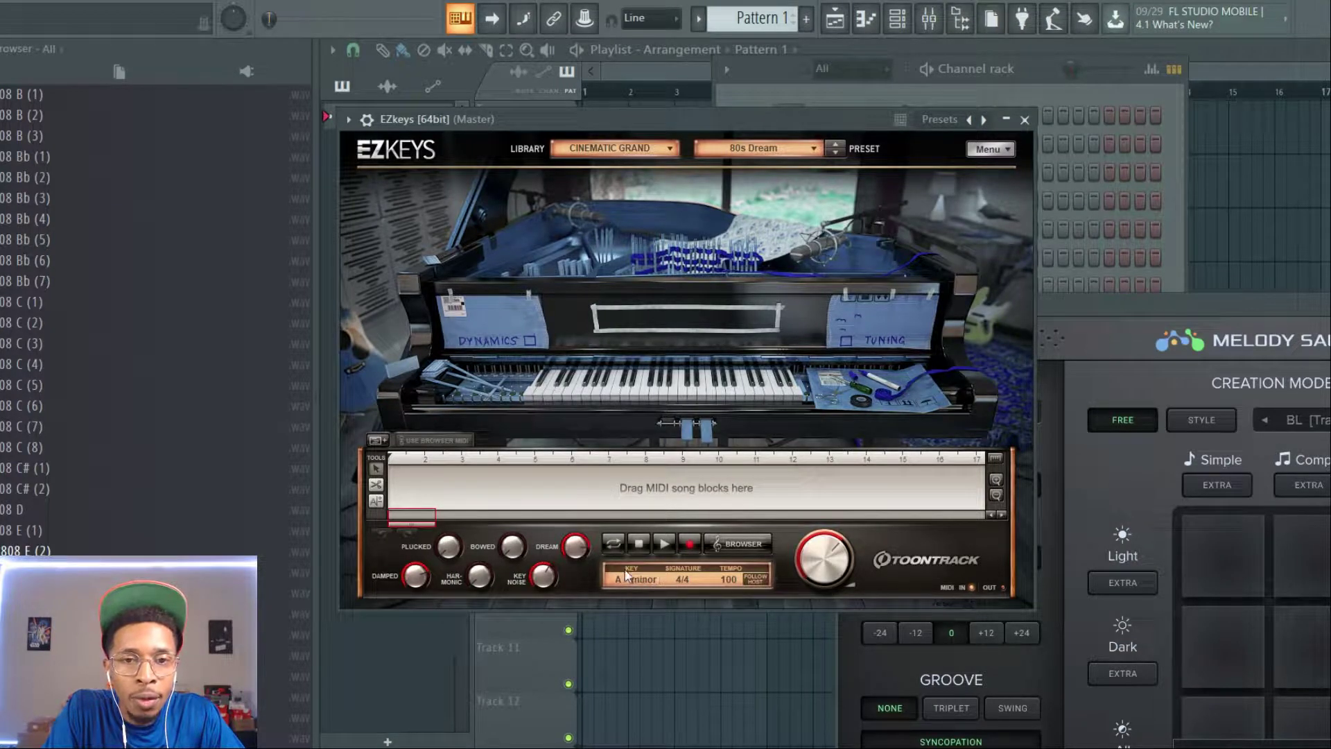
left_click(374, 440)
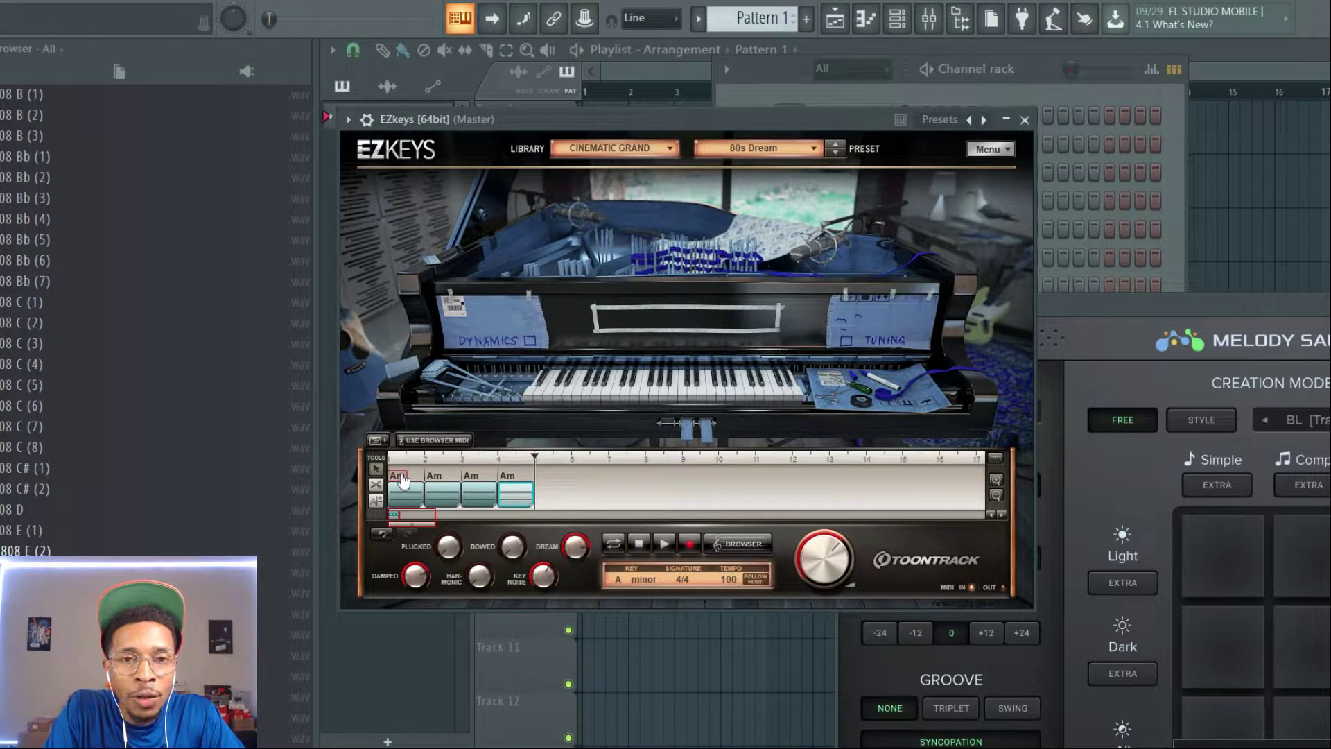
left_click(400, 477)
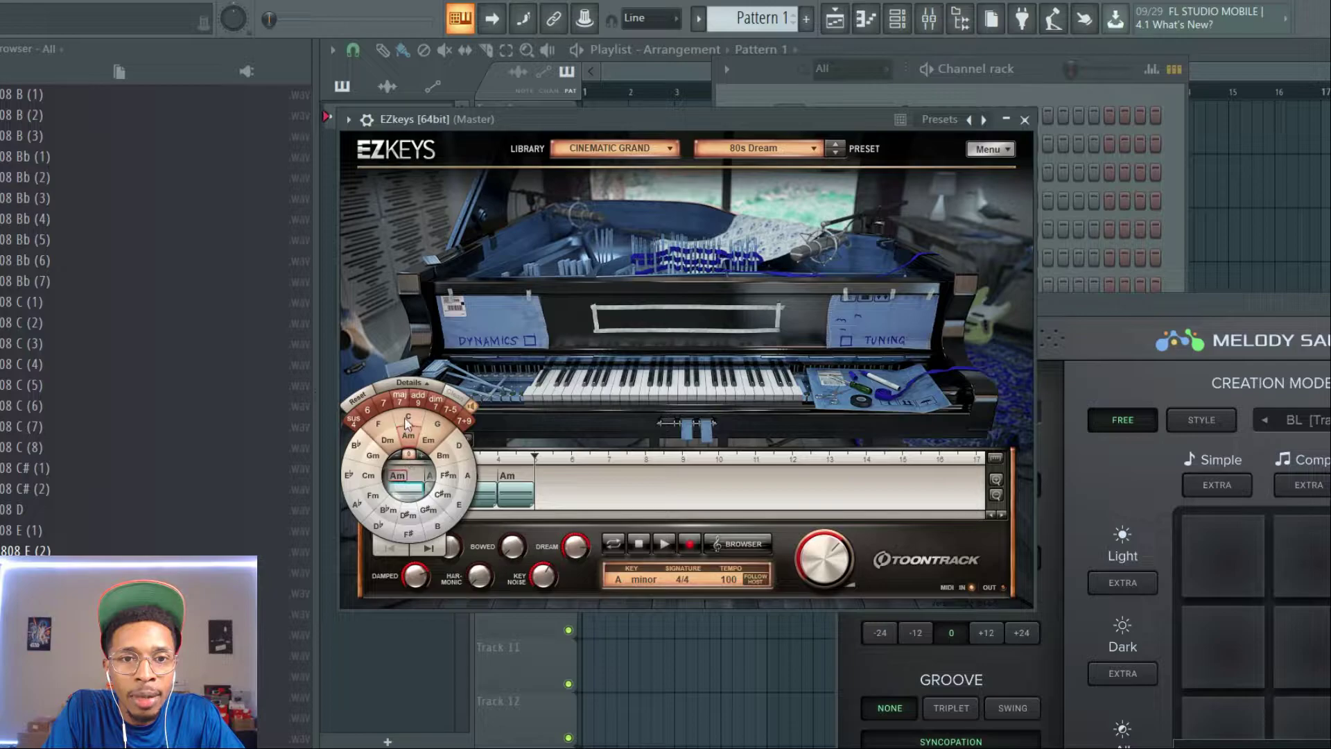
left_click(384, 408)
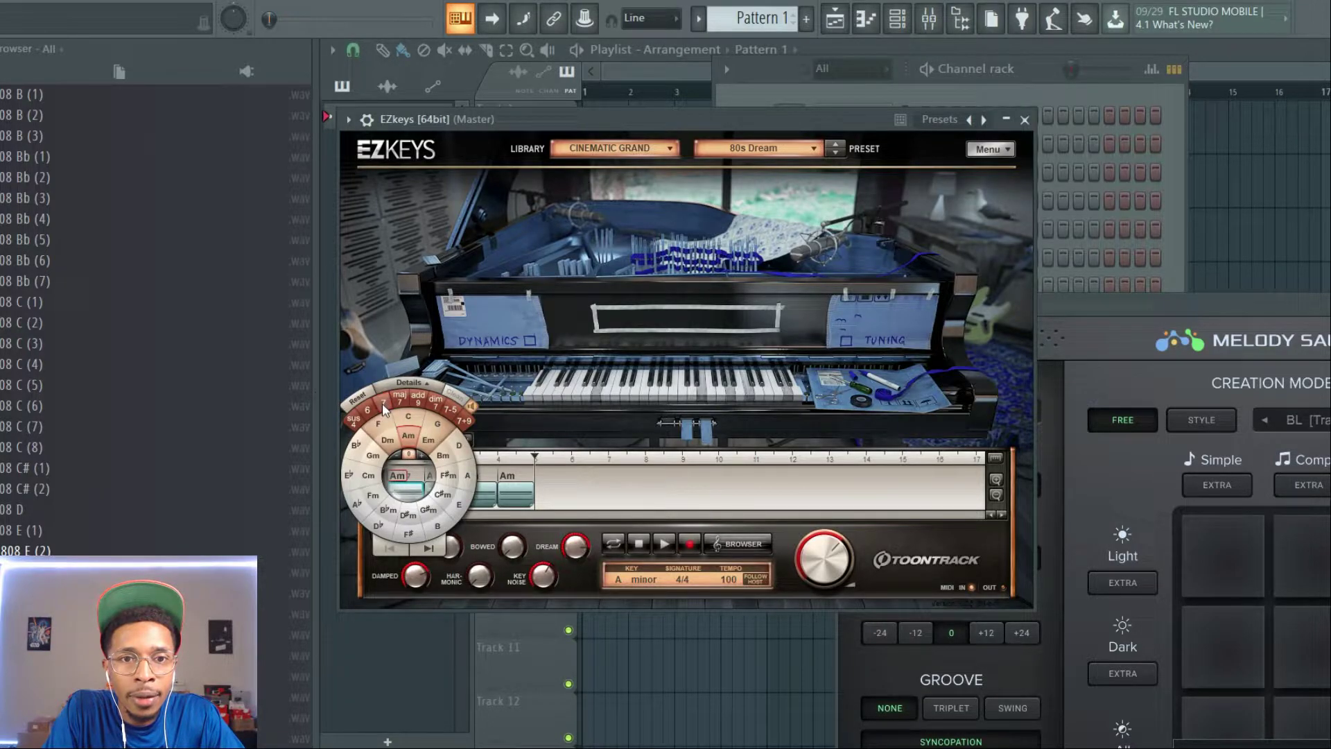
left_click(513, 440)
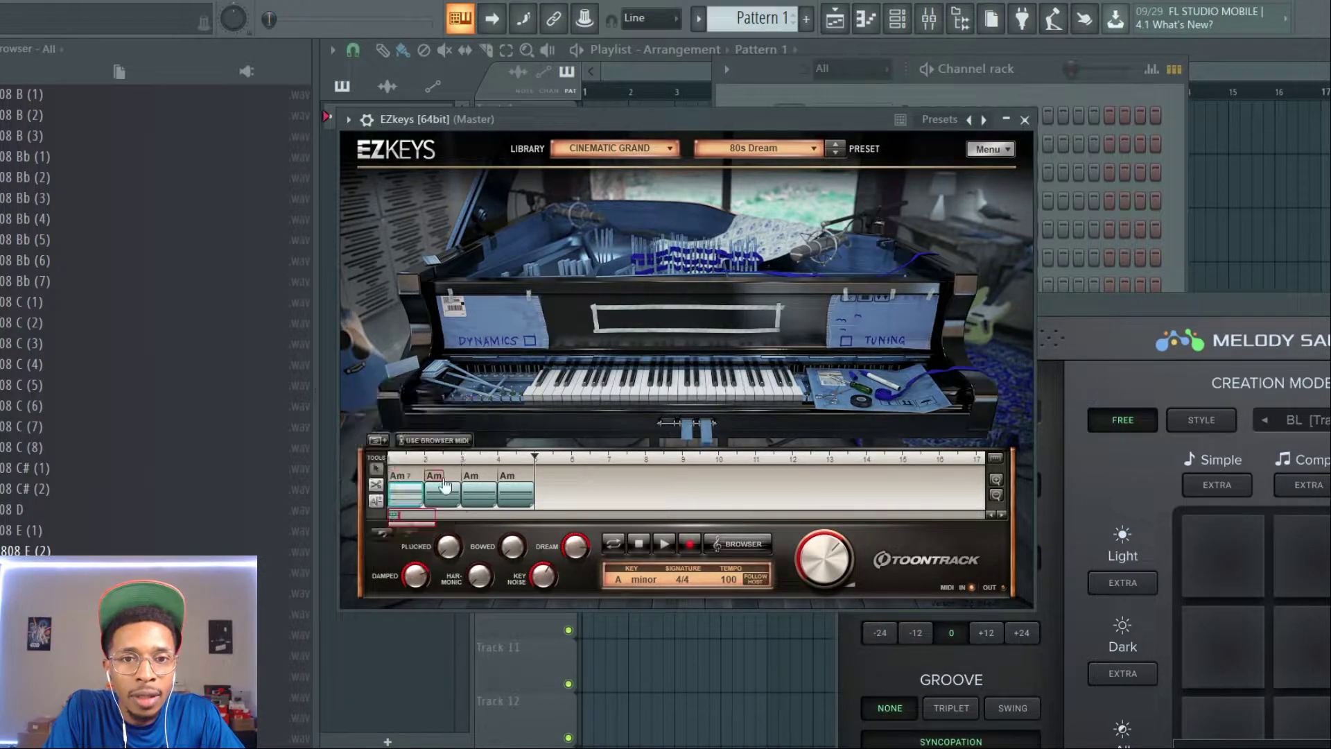
left_click(435, 483)
left_click(451, 439)
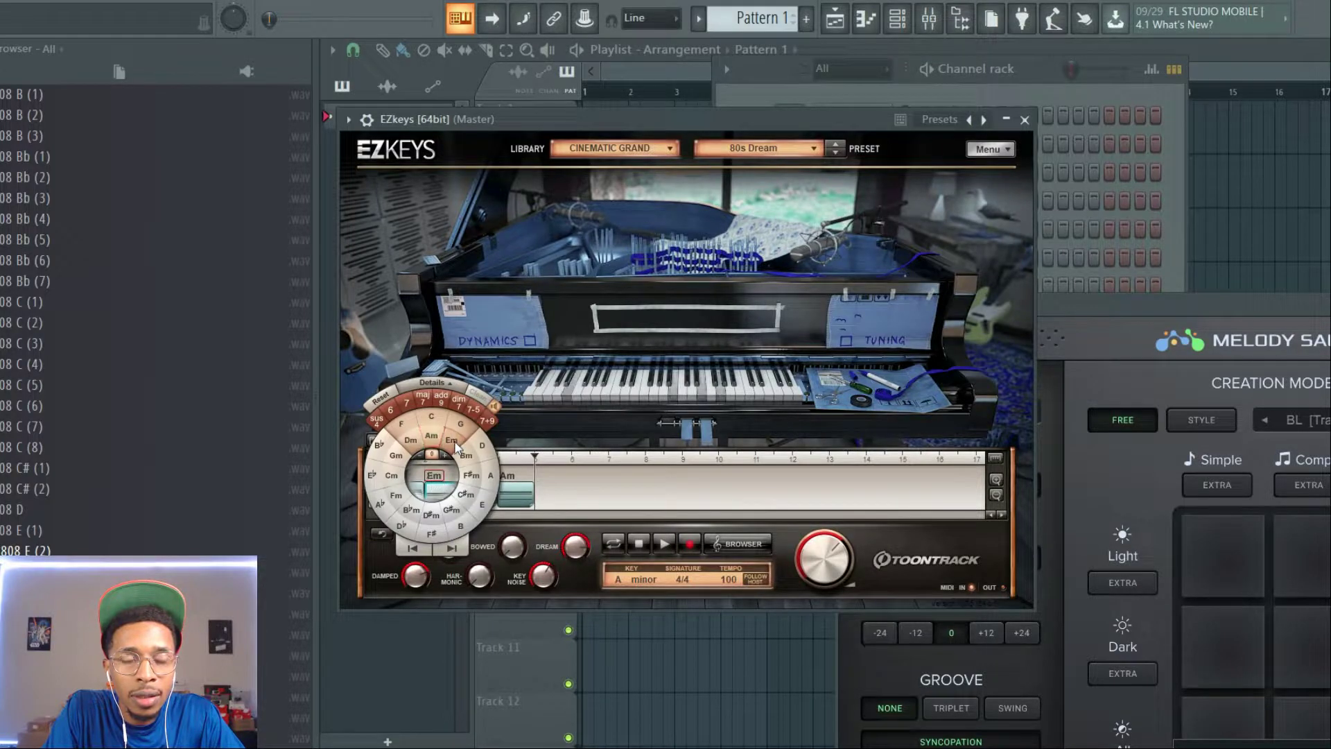
Step: Try Dm, G, C and Cm for the third chord, then settle on Gm
left_click(535, 416)
left_click(471, 478)
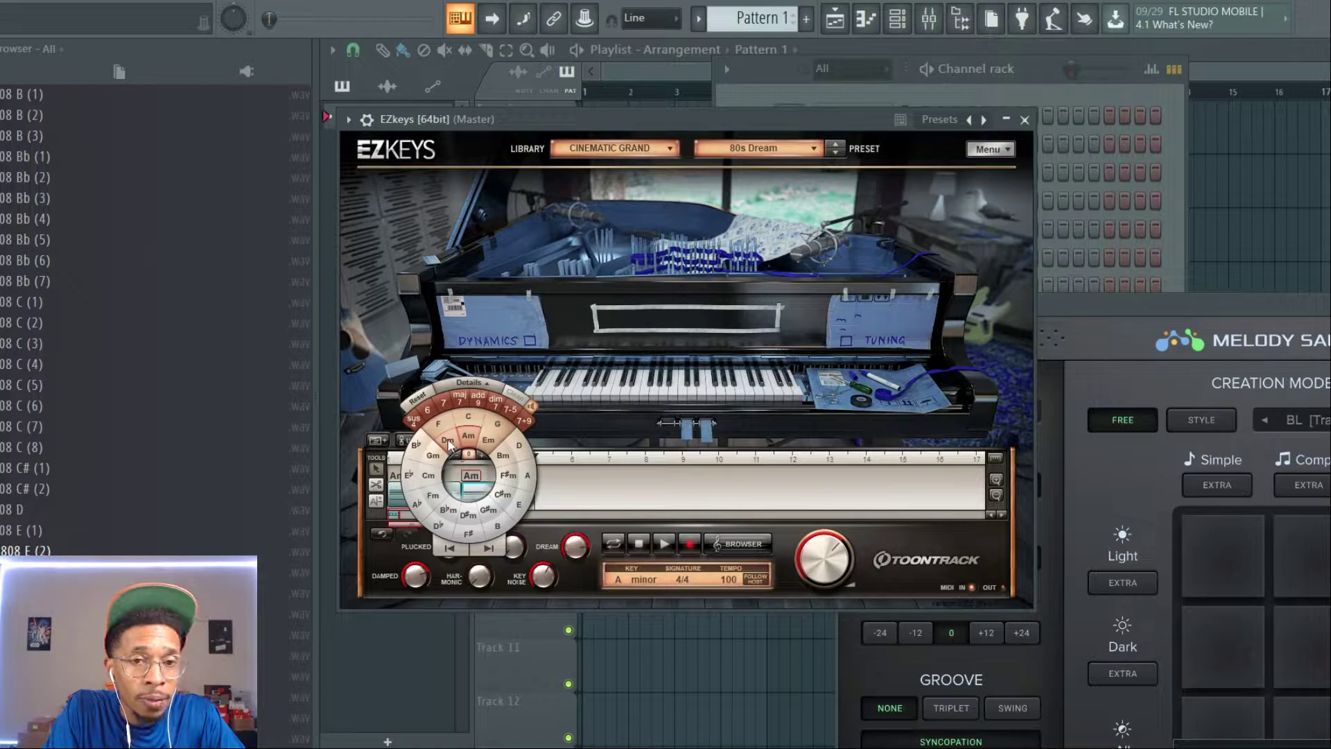
left_click(448, 440)
left_click(492, 426)
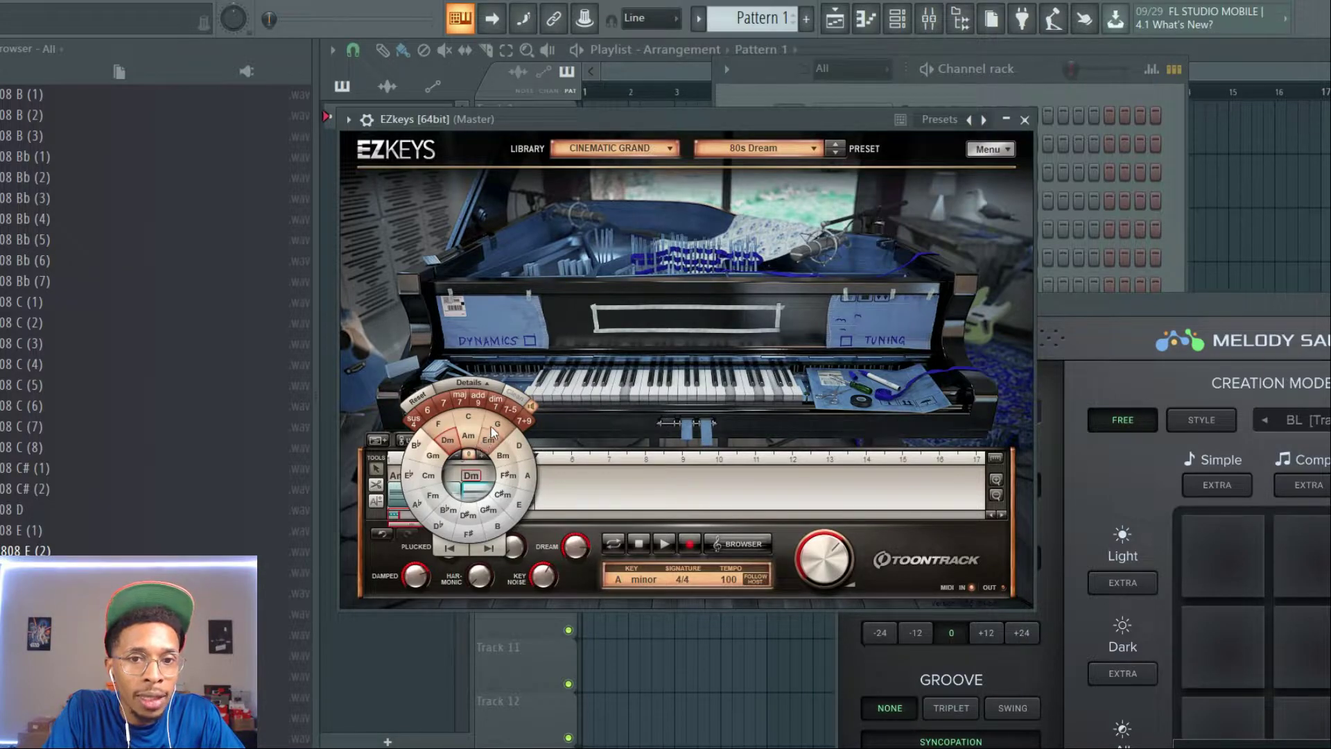
left_click(469, 422)
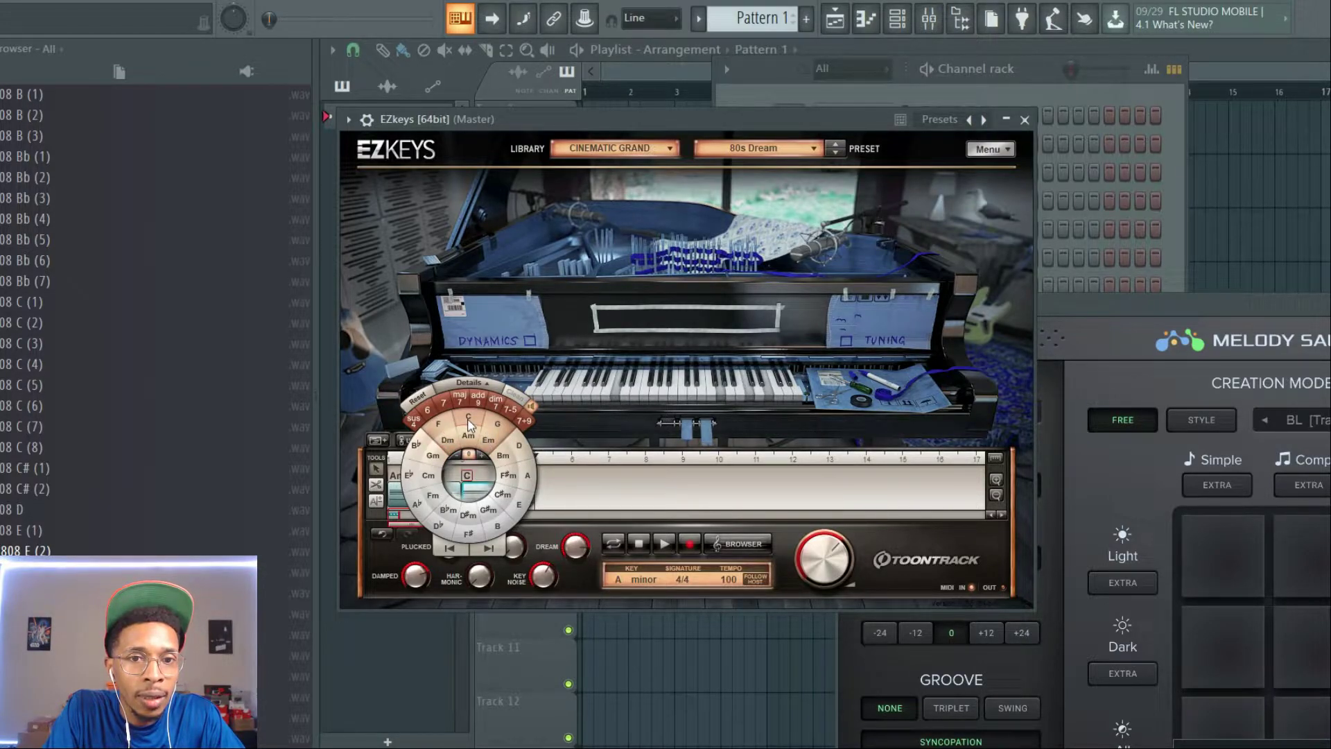
left_click(437, 476)
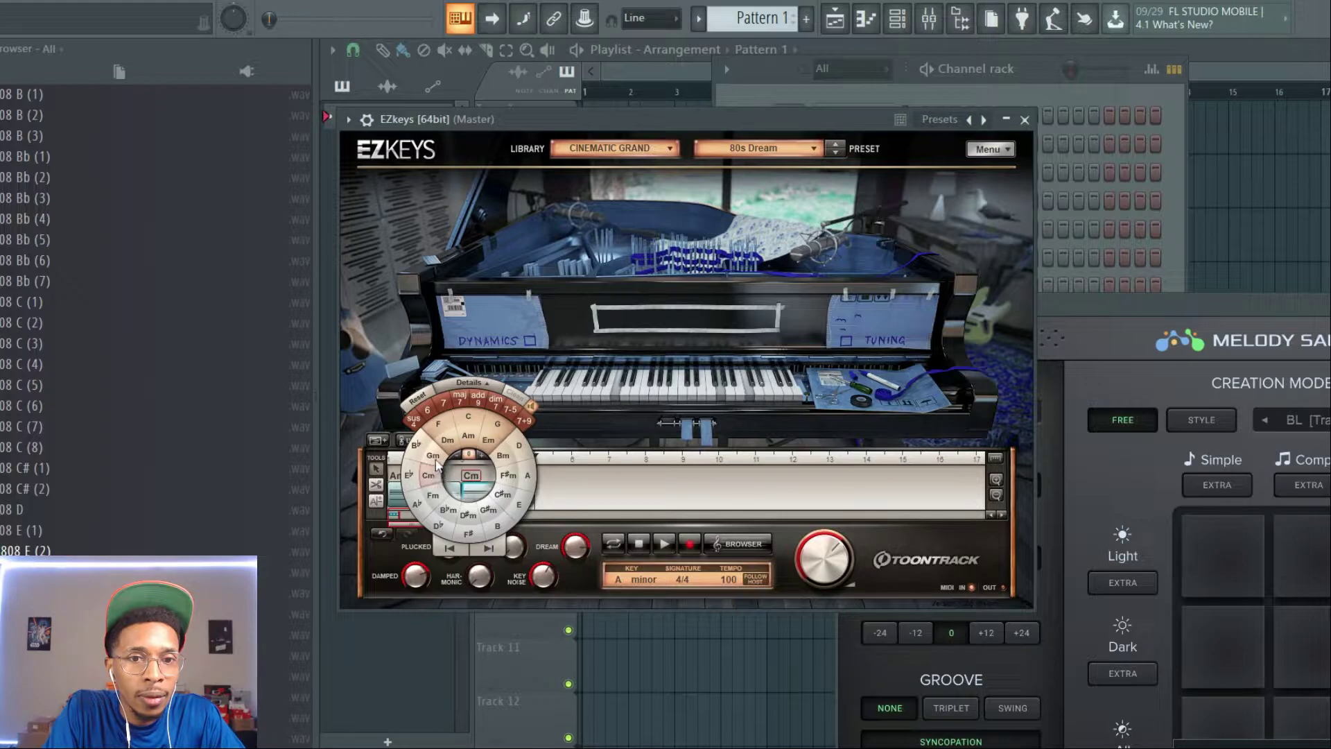
left_click(433, 455)
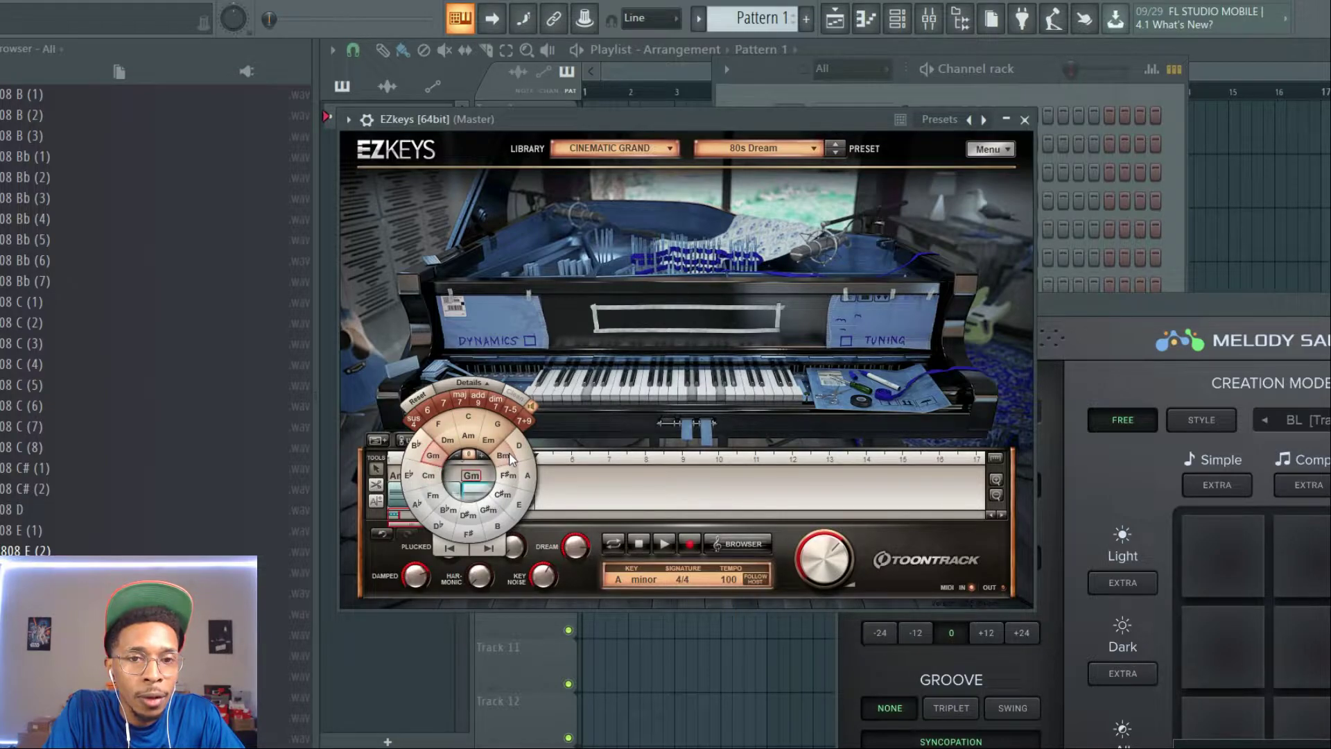
Step: Confirm the first chord as Am7 and change the fourth chord to F
left_click(551, 435)
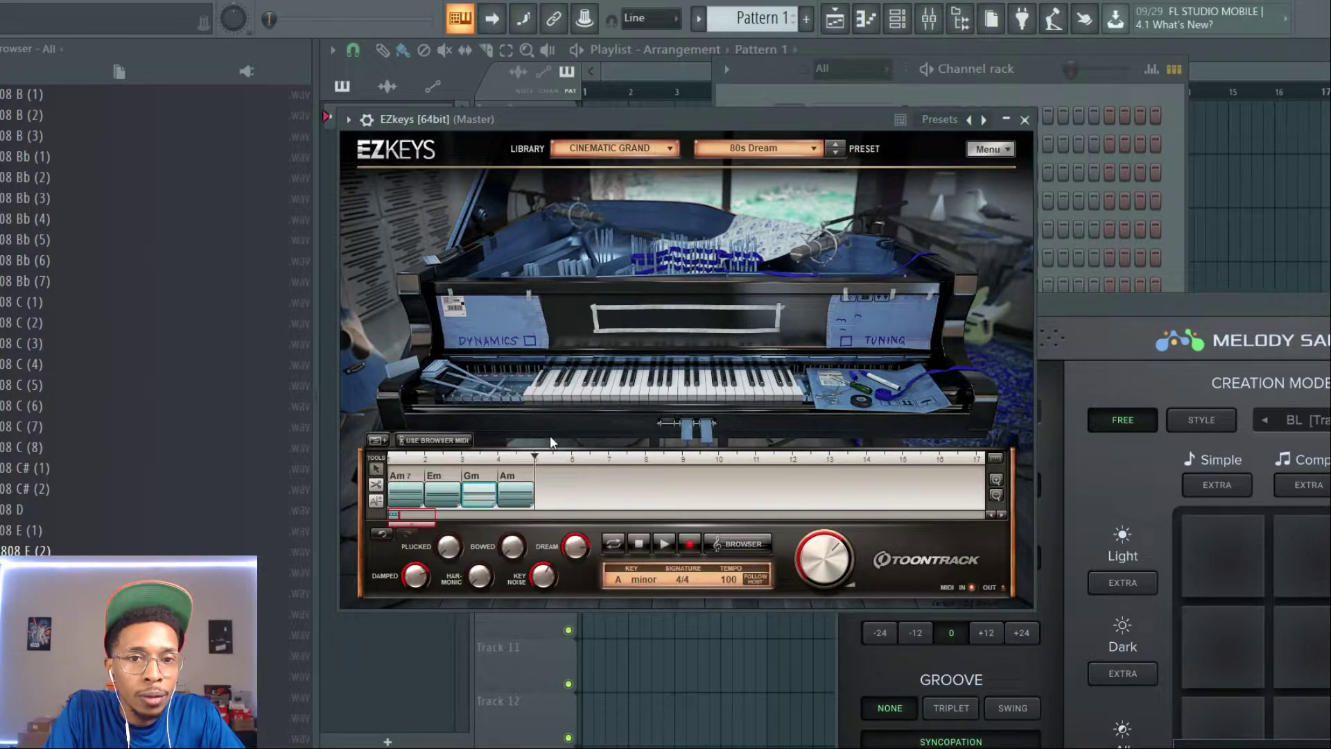
left_click(406, 479)
left_click(383, 403)
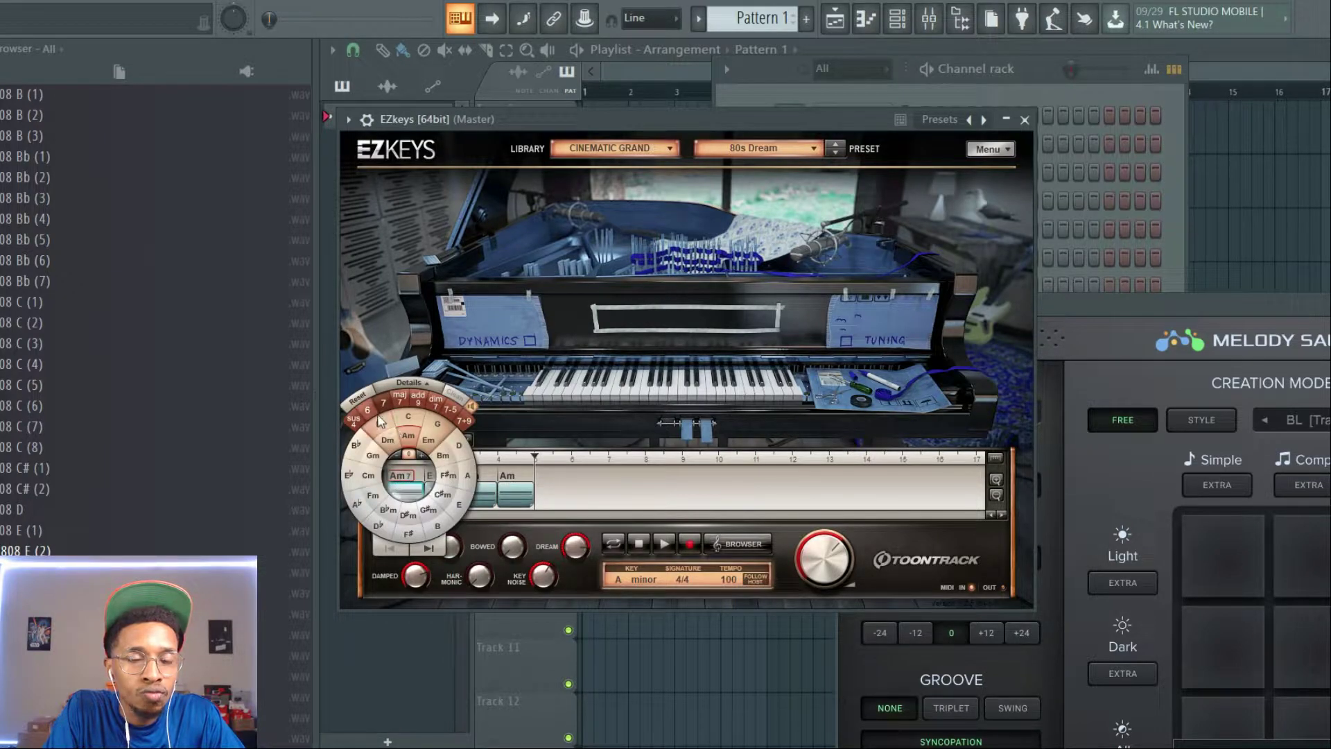
left_click(525, 416)
left_click(508, 485)
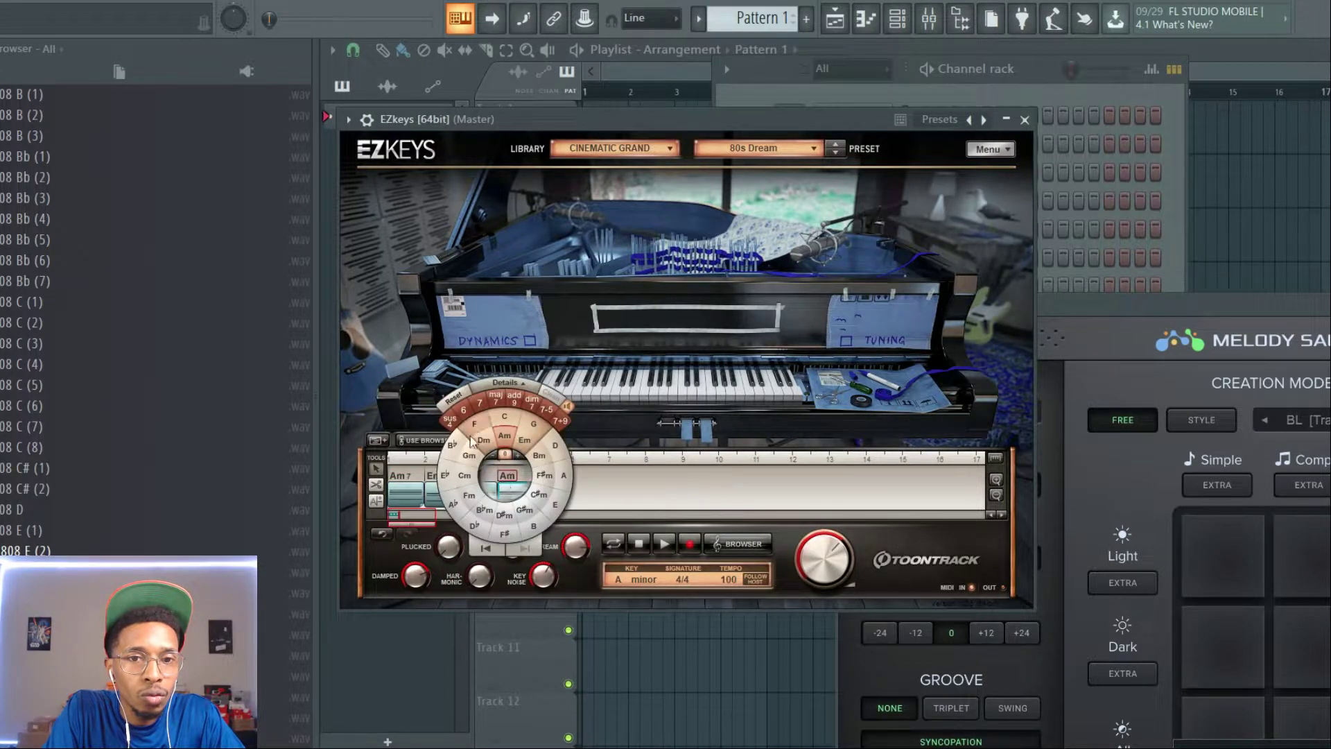
left_click(580, 423)
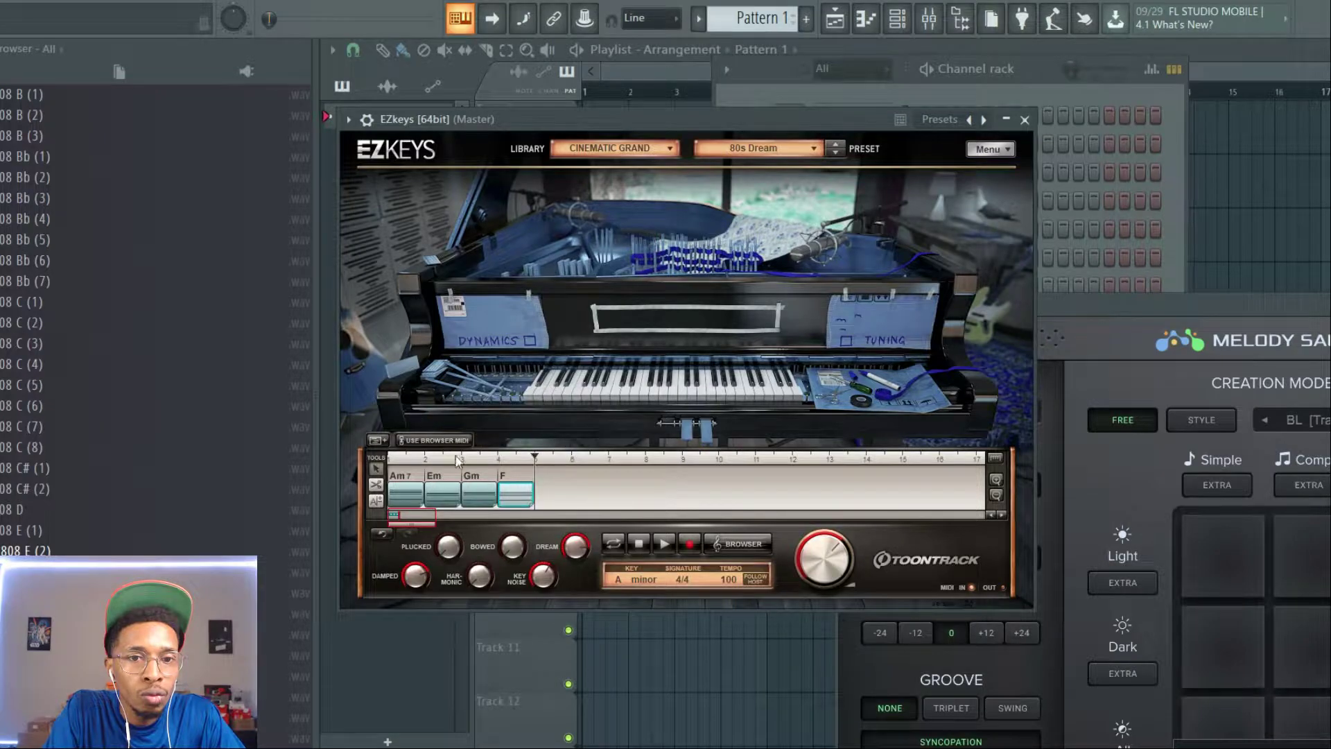
left_click(402, 481)
left_click(518, 429)
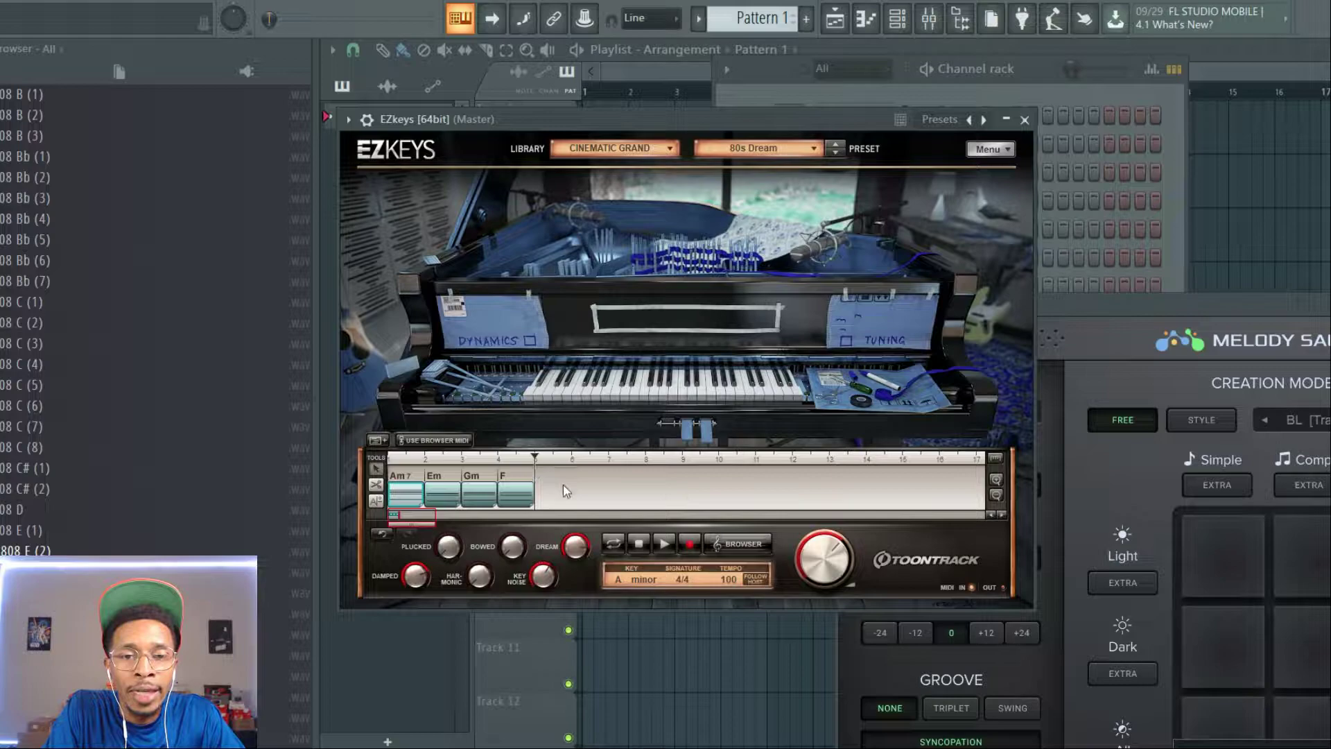
Step: Merge the four chord blocks into one block and return playback to the start
right_click(412, 494)
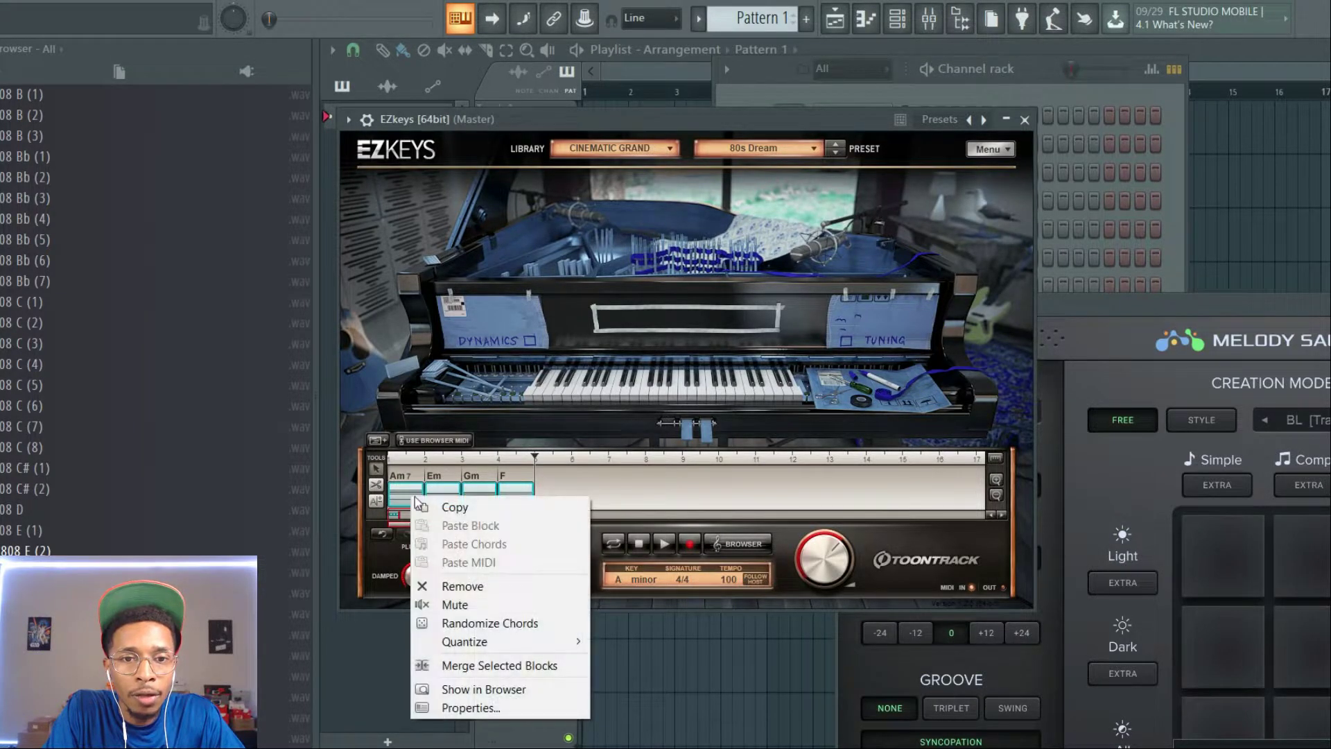
left_click(467, 662)
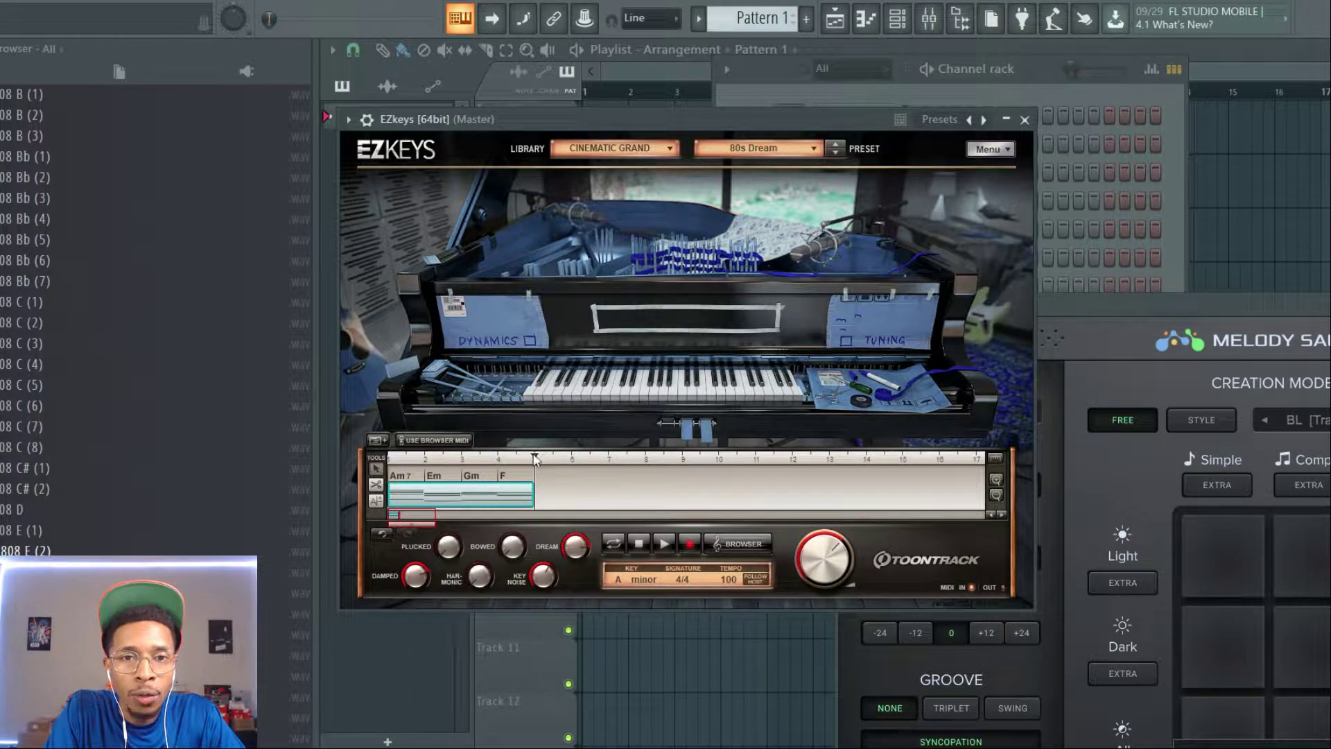
left_click(399, 485)
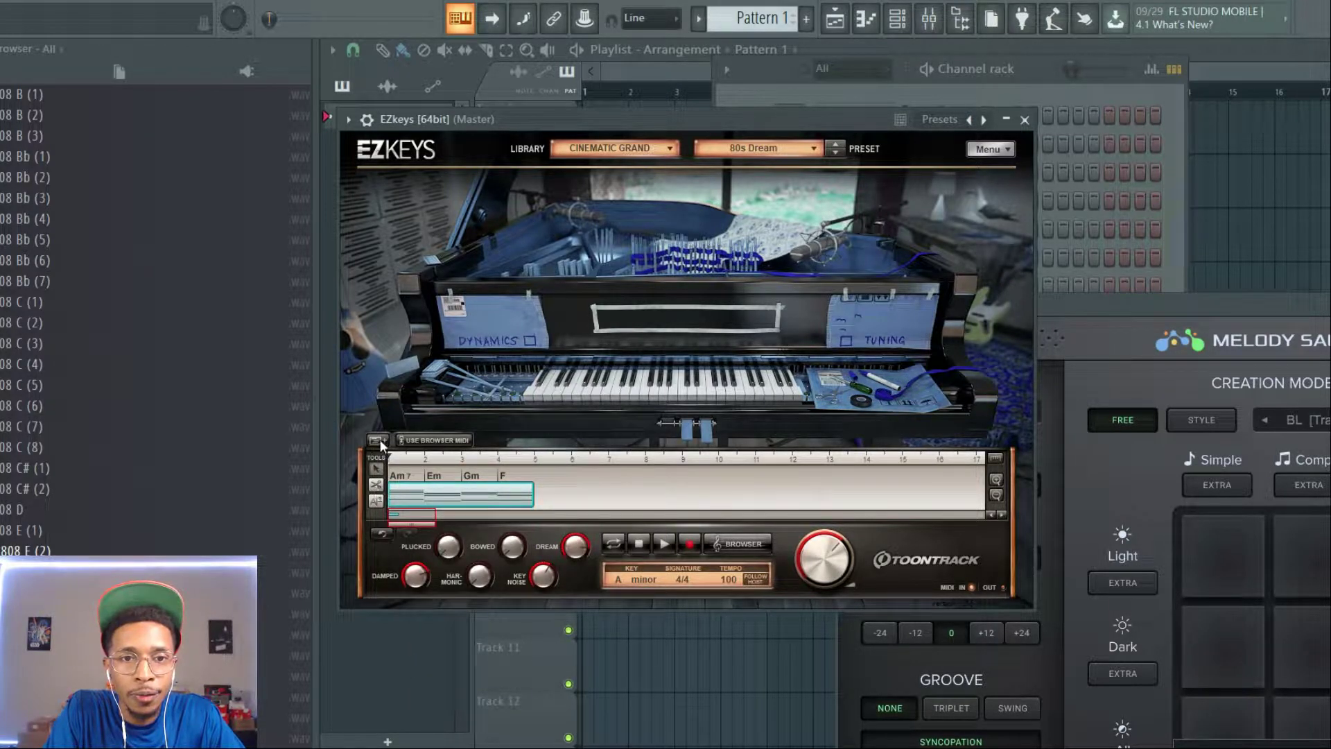
left_click(420, 441)
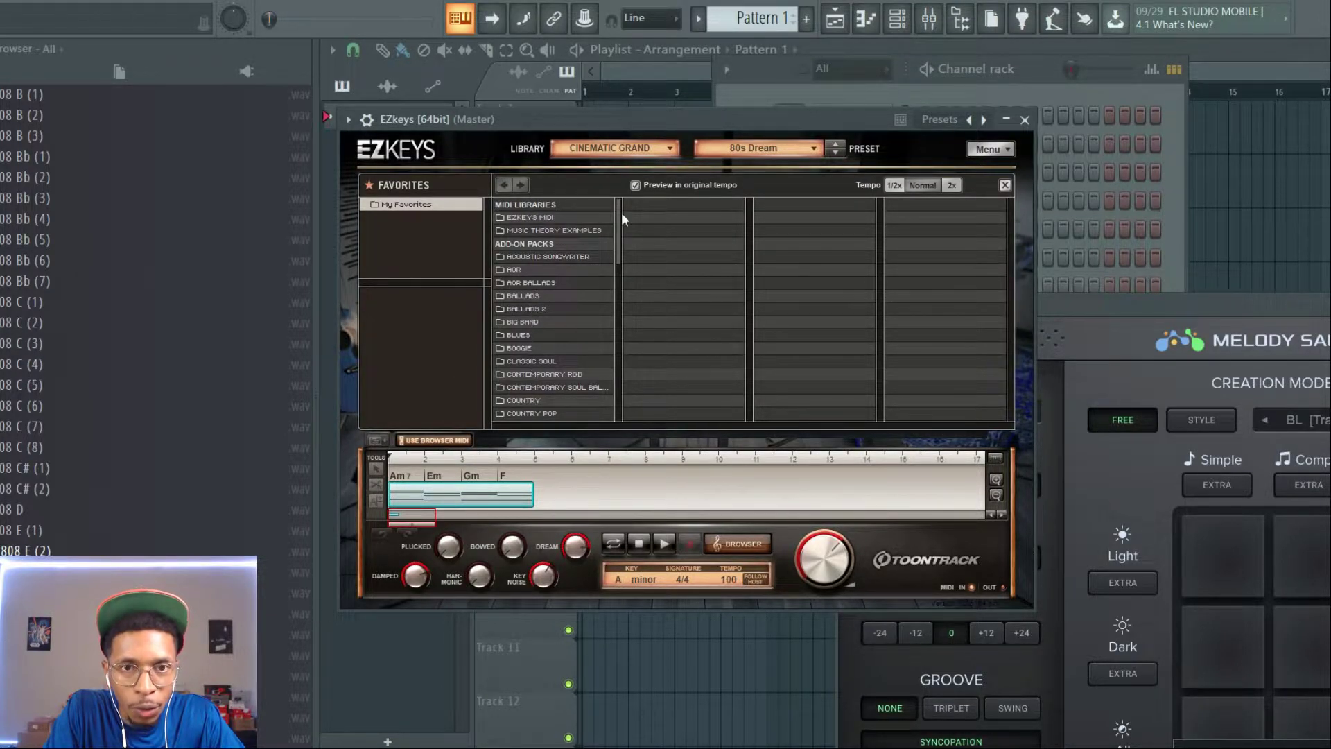
left_click_drag(621, 256, 619, 415)
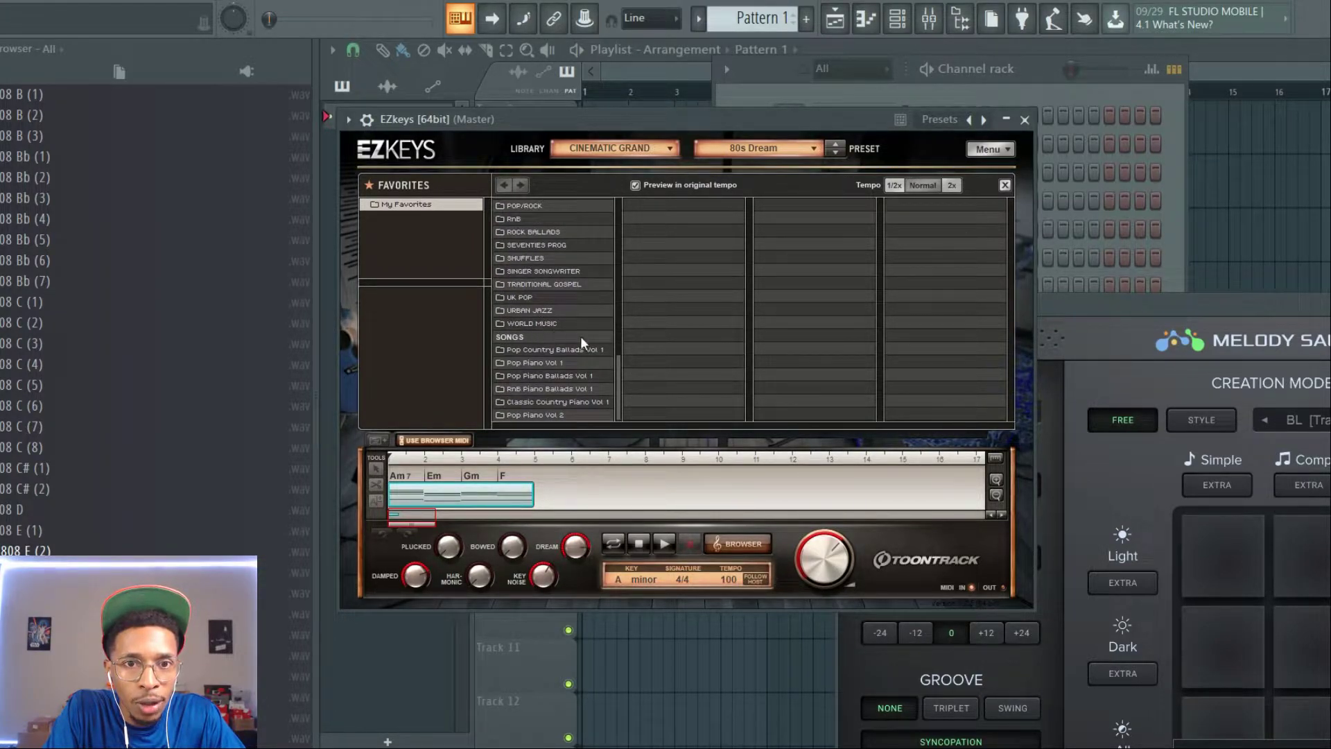
mouse_move(618, 393)
left_mouse_down()
mouse_move(615, 222)
mouse_move(613, 386)
left_mouse_up()
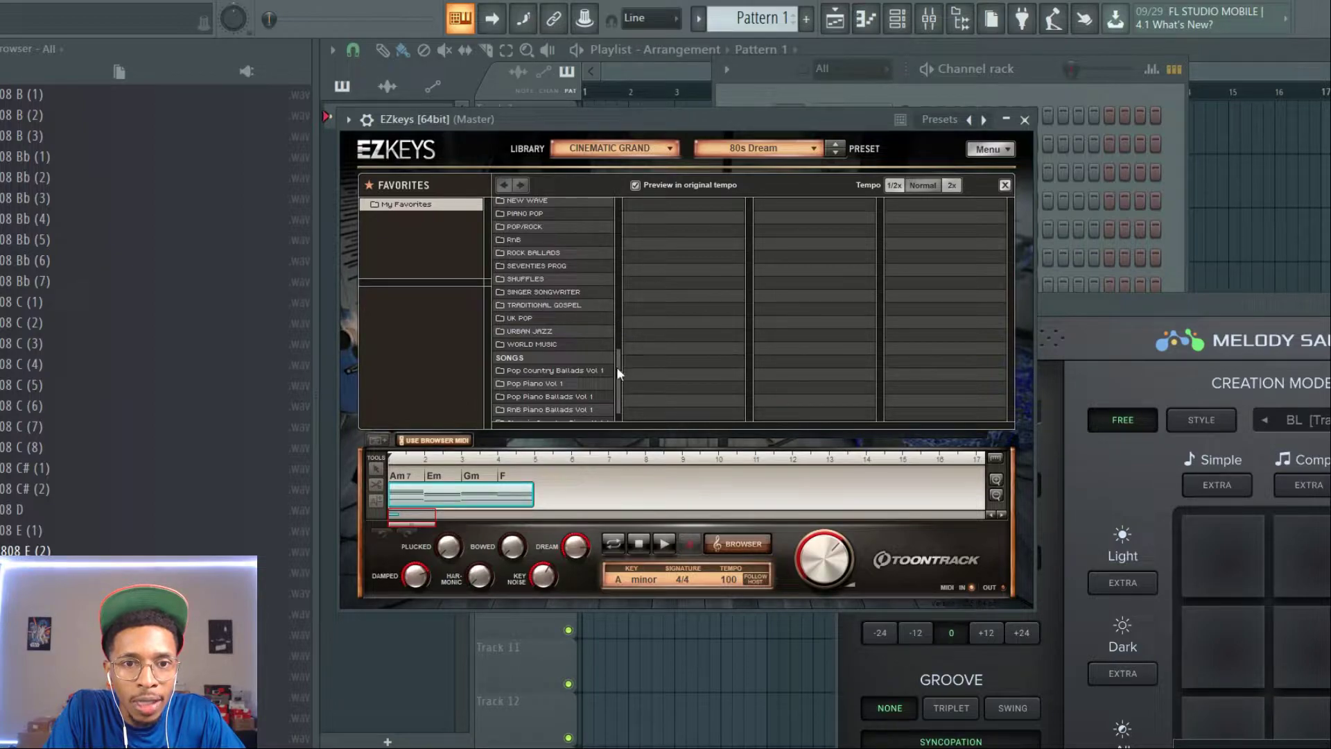
left_click(663, 543)
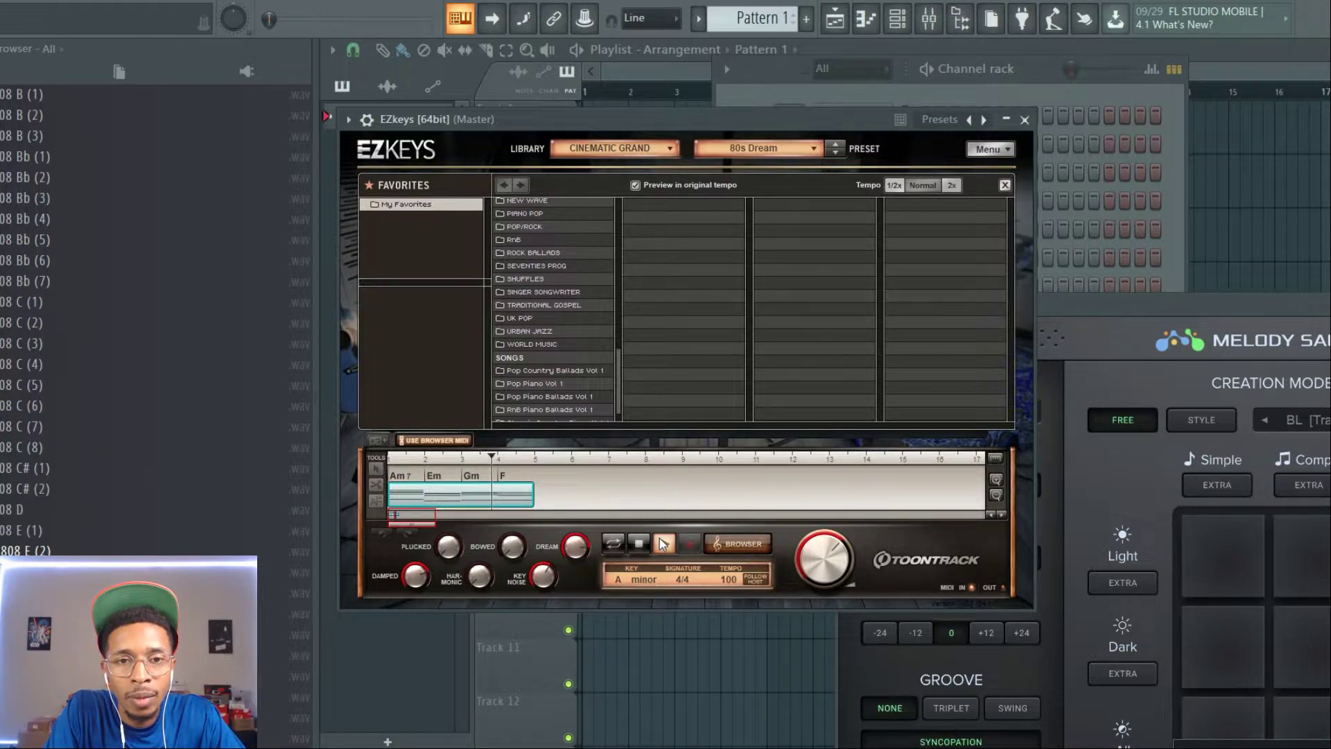
left_click(639, 544)
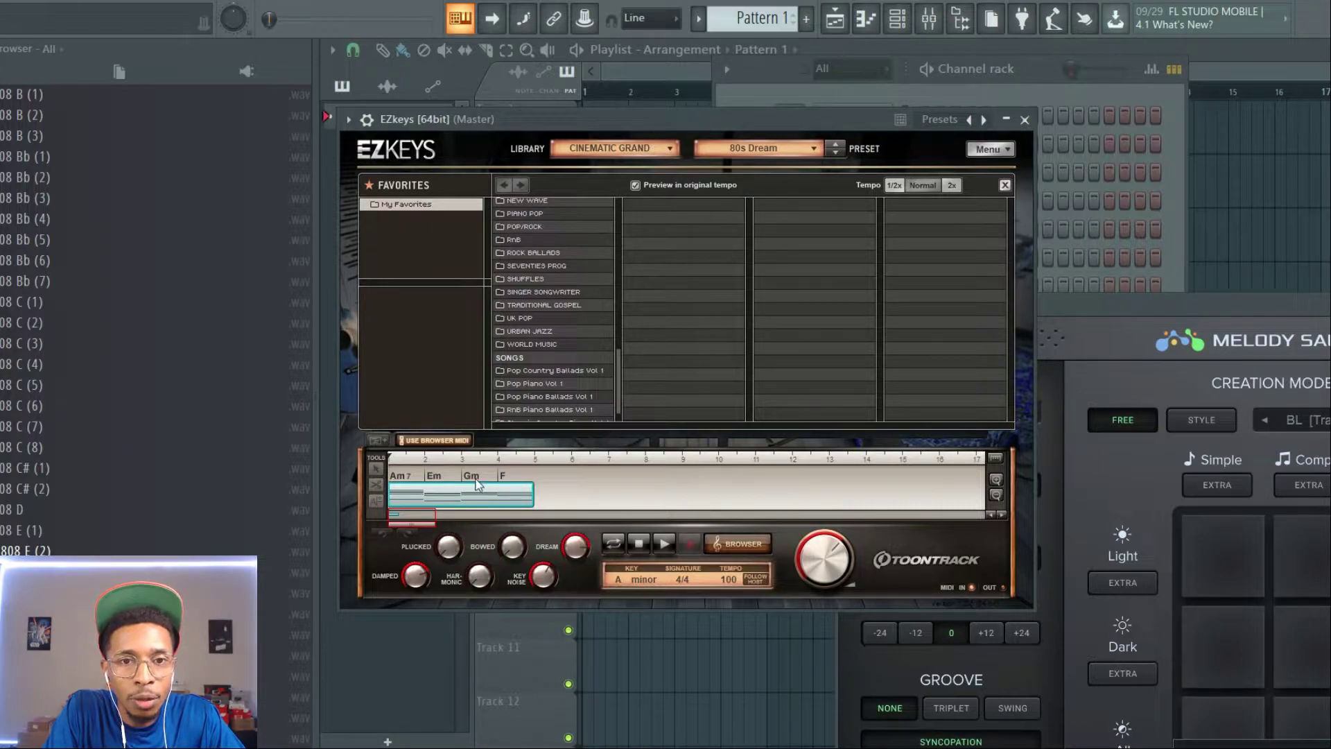
Step: Swap the third chord from Gm to Dm and play back the Am7–Em–Dm–F progression
left_click(481, 485)
left_click(472, 476)
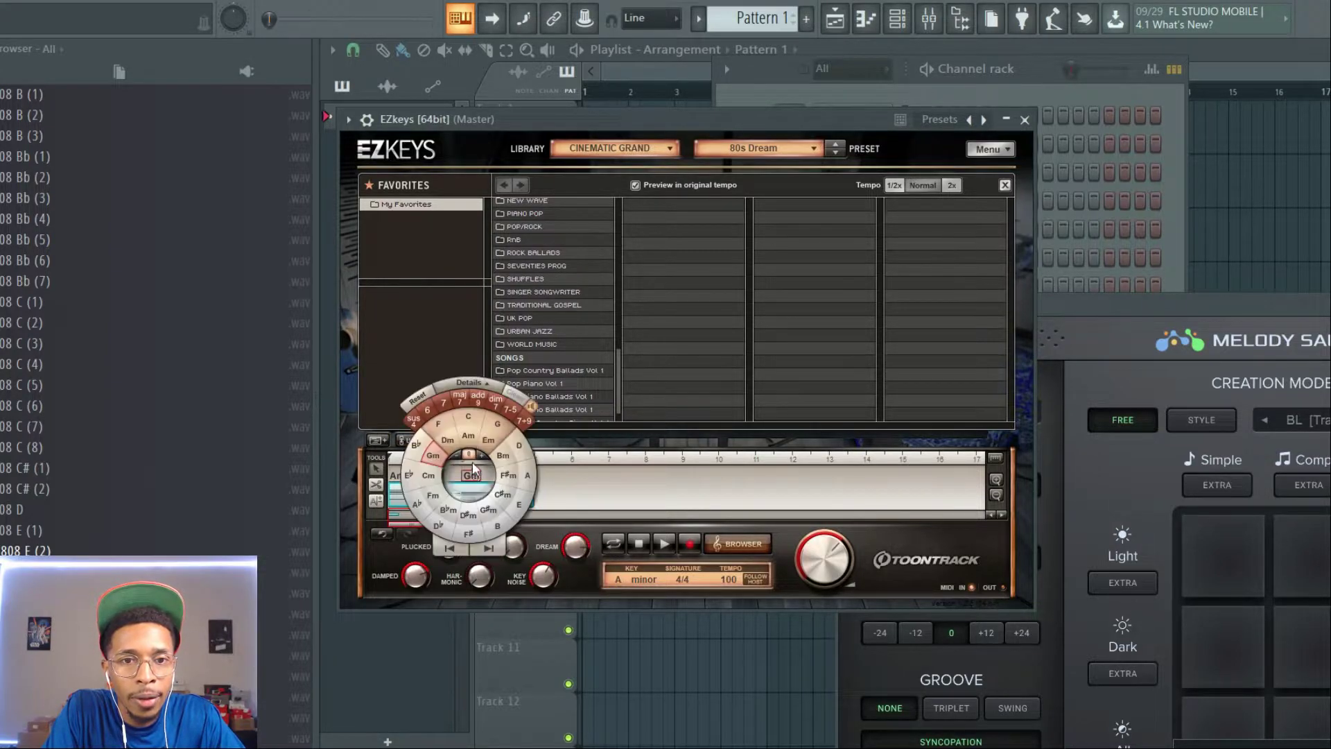
left_click(447, 442)
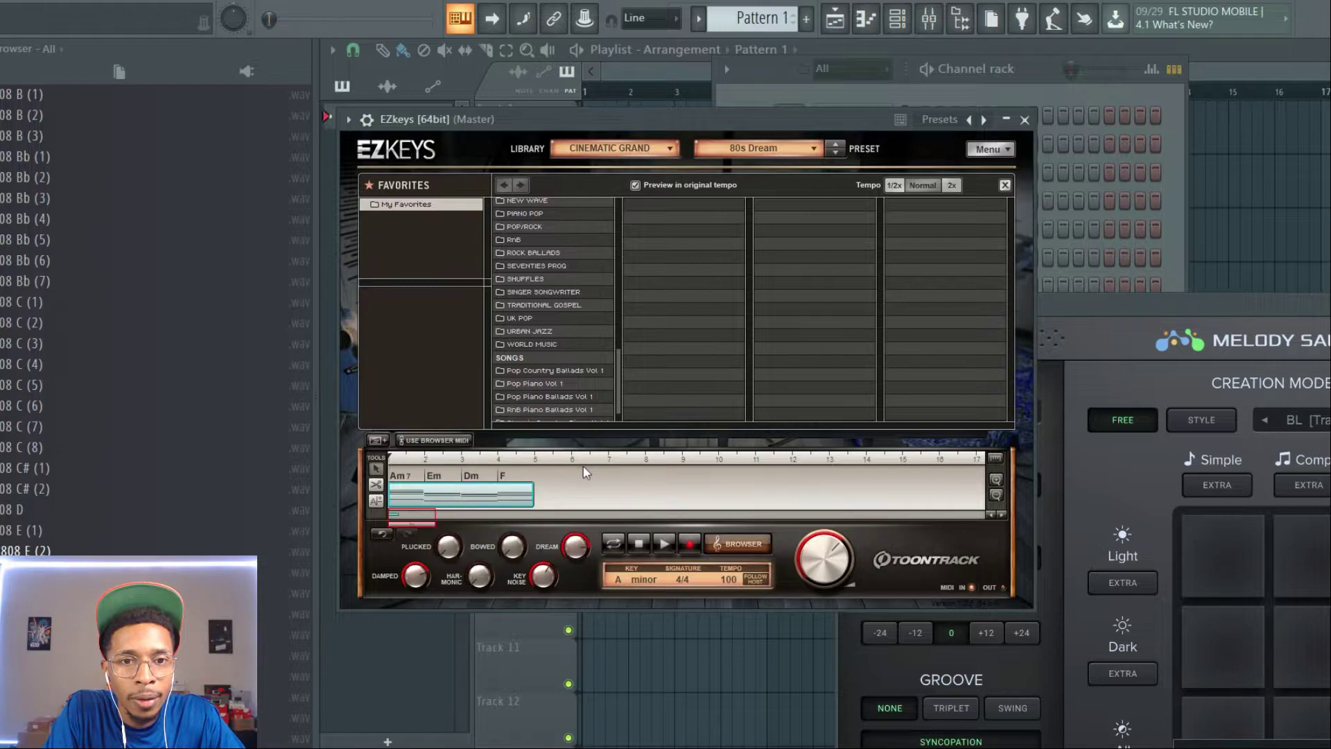
left_click(396, 487)
left_click(400, 485)
left_click(663, 542)
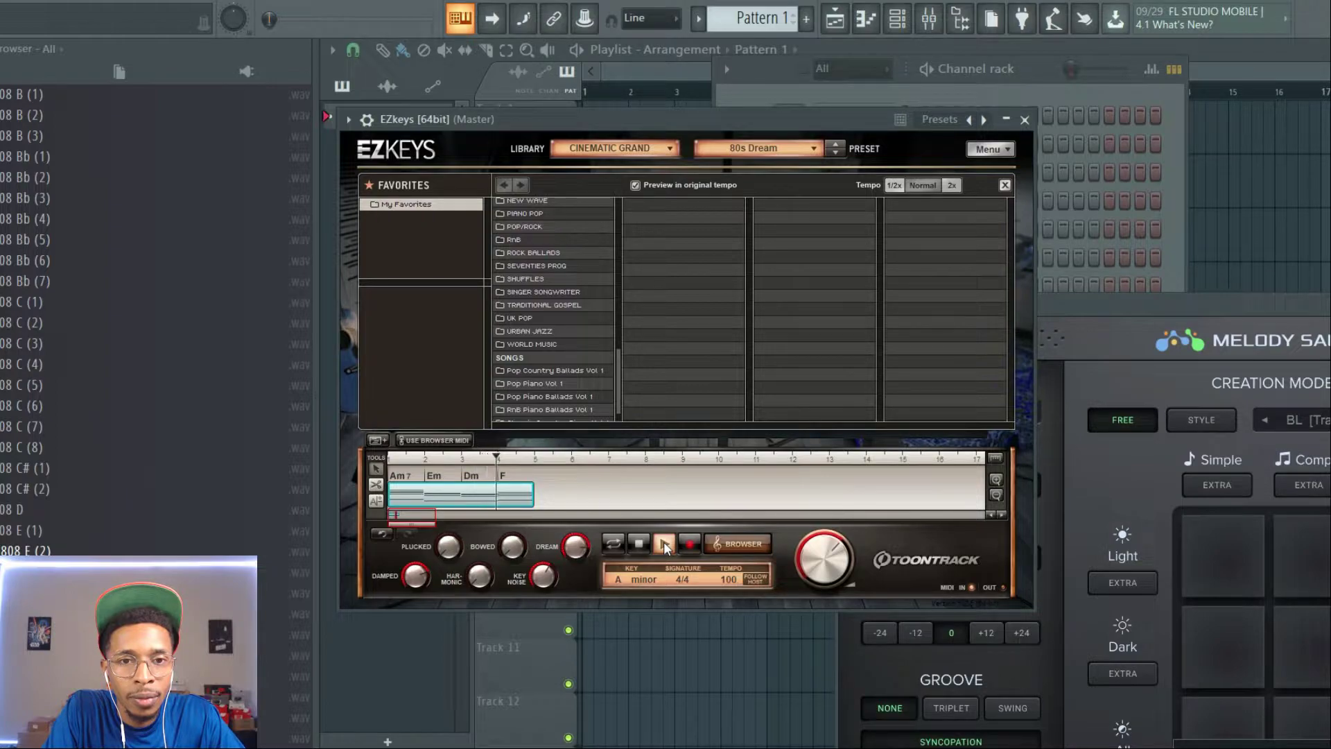
Step: Load the NEW WAVE > STRAIGHT 4/4 Euro Angel 112 BPM intro, Variation 01, onto the chords
left_click(639, 544)
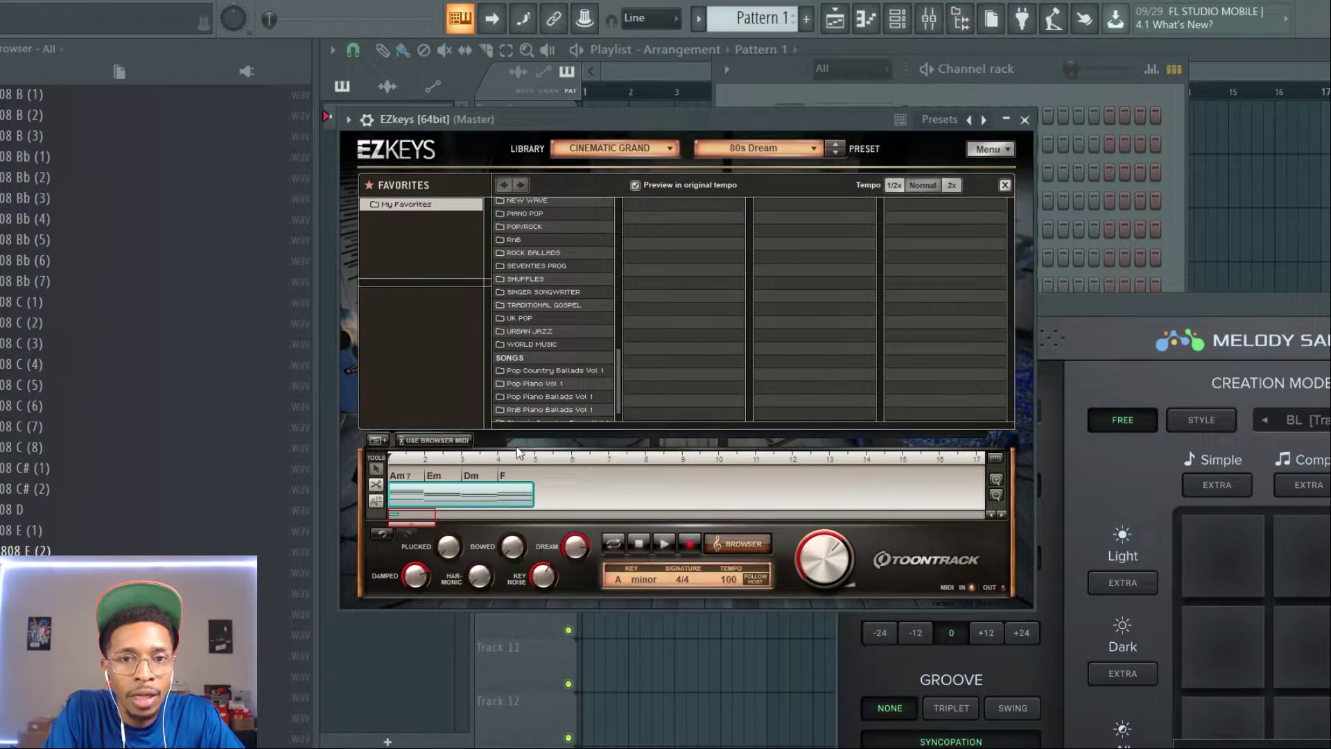
left_click(414, 441)
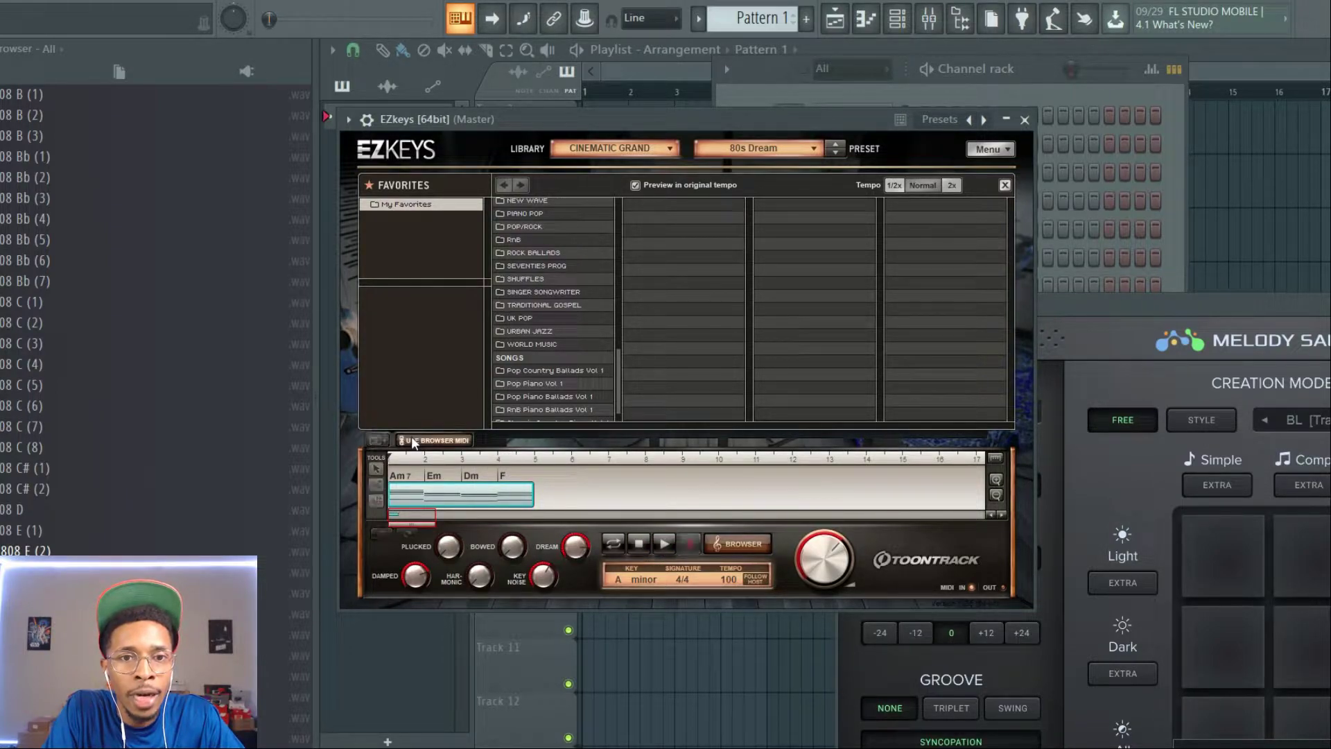
left_click(535, 202)
left_click(654, 216)
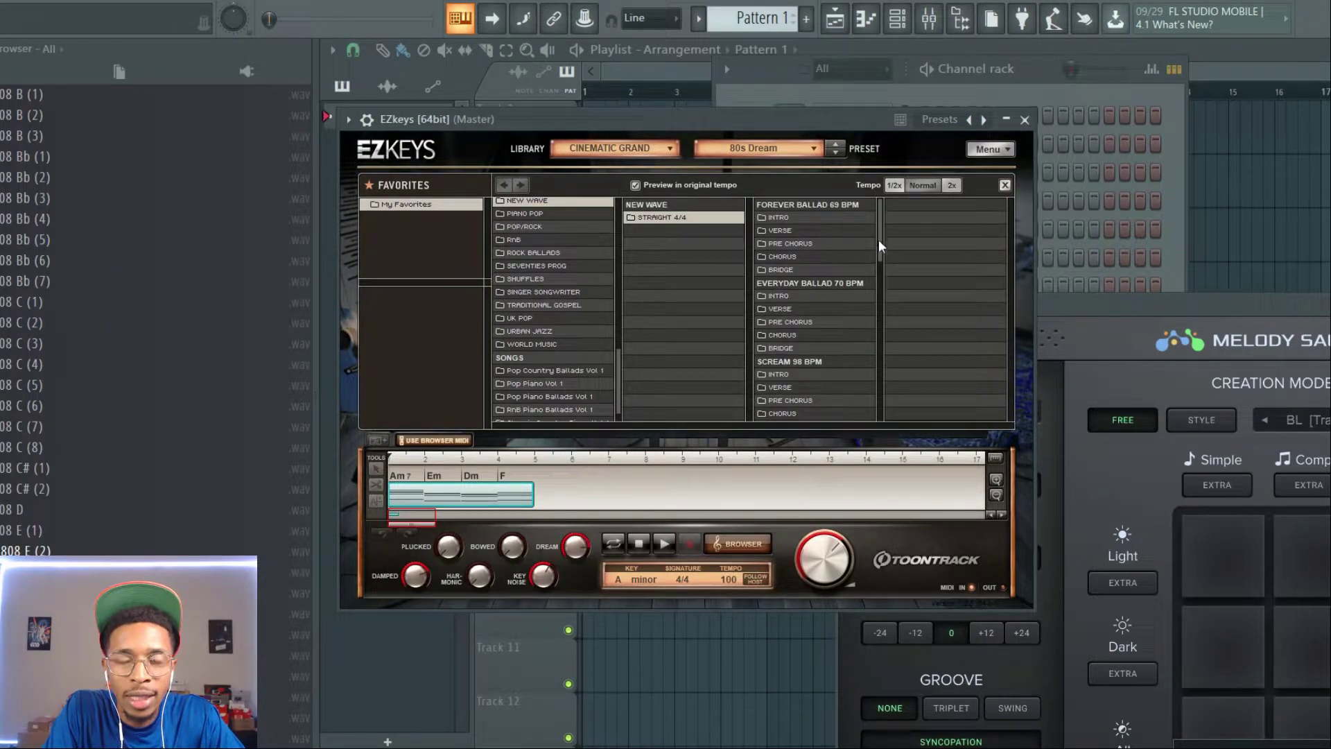
left_click_drag(879, 239, 880, 330)
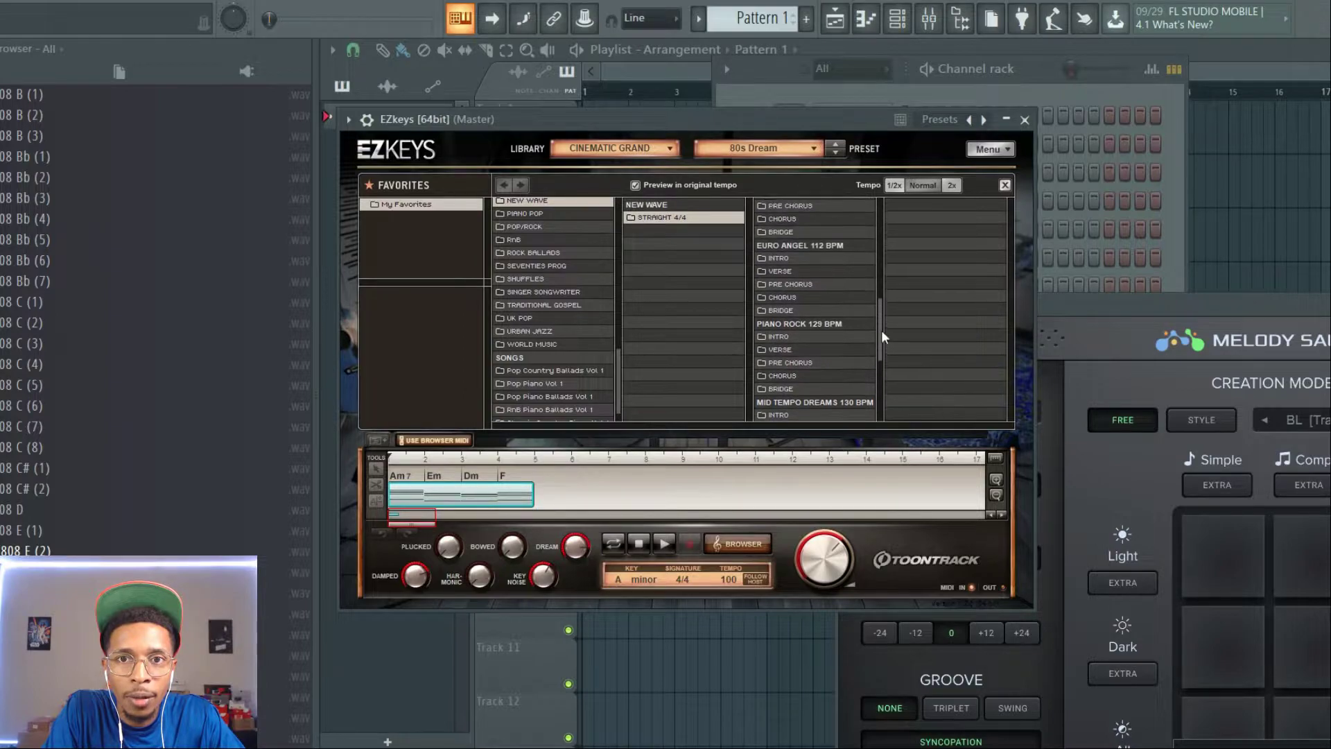
left_click(782, 261)
left_click(932, 205)
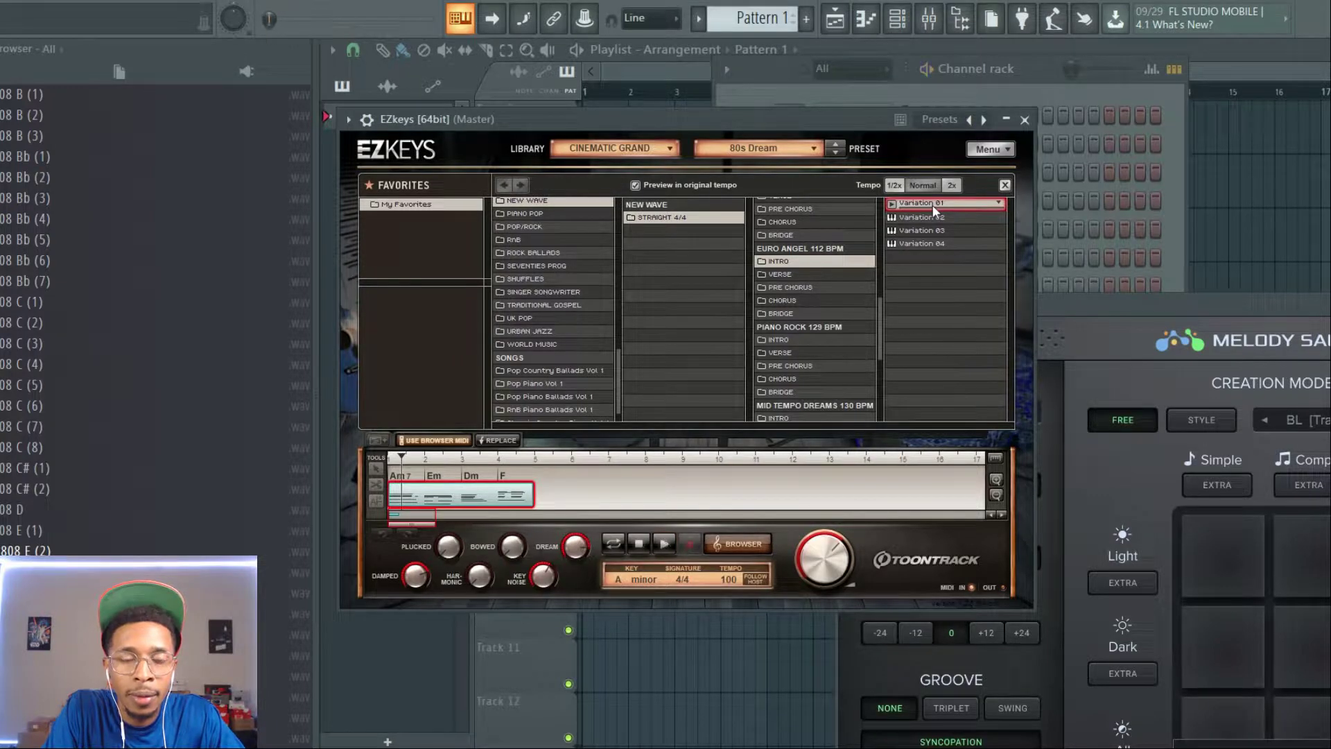
Step: Play the Euro Angel rhythm over the chords from the start, then stop it
left_click(639, 547)
left_click(664, 544)
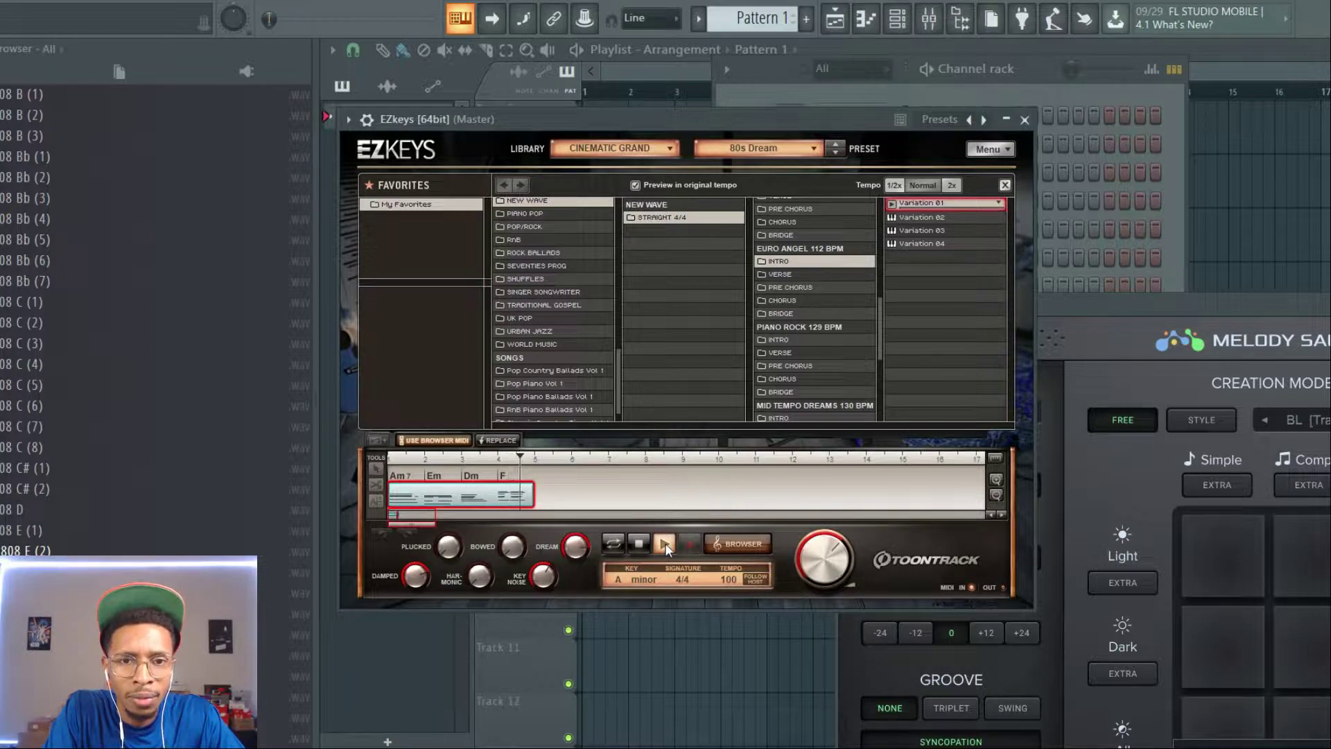
left_click(641, 544)
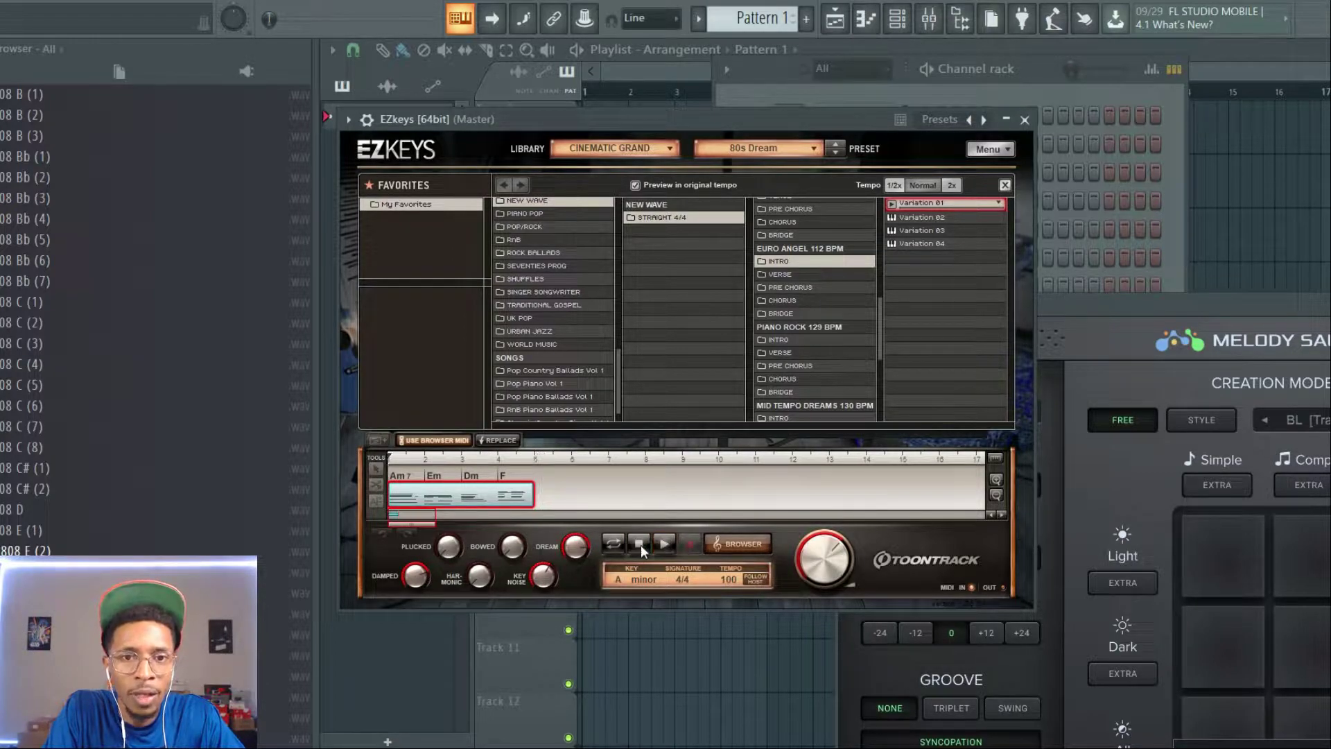
left_click_drag(656, 116, 556, 92)
Step: Drag the EZkeys chord MIDI clip onto the EZkeys channel in the channel rack
left_click(926, 64)
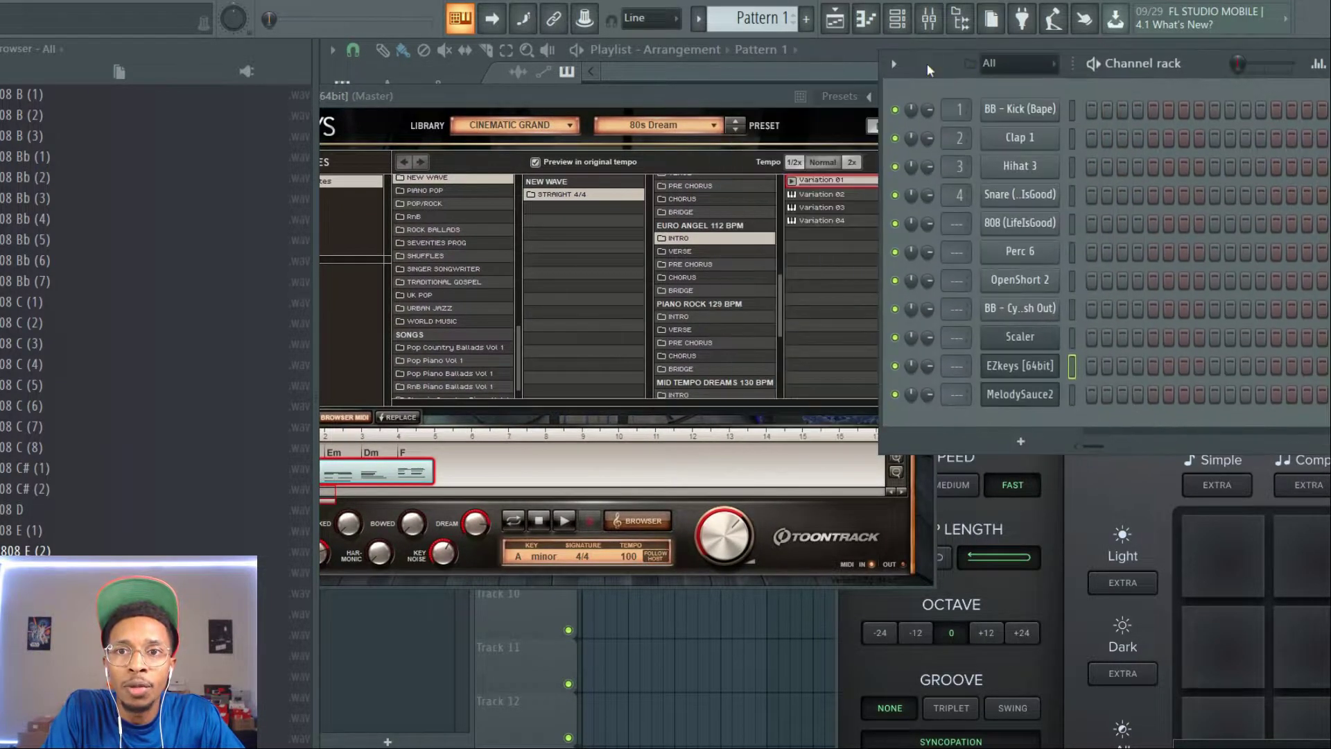
left_click(402, 470)
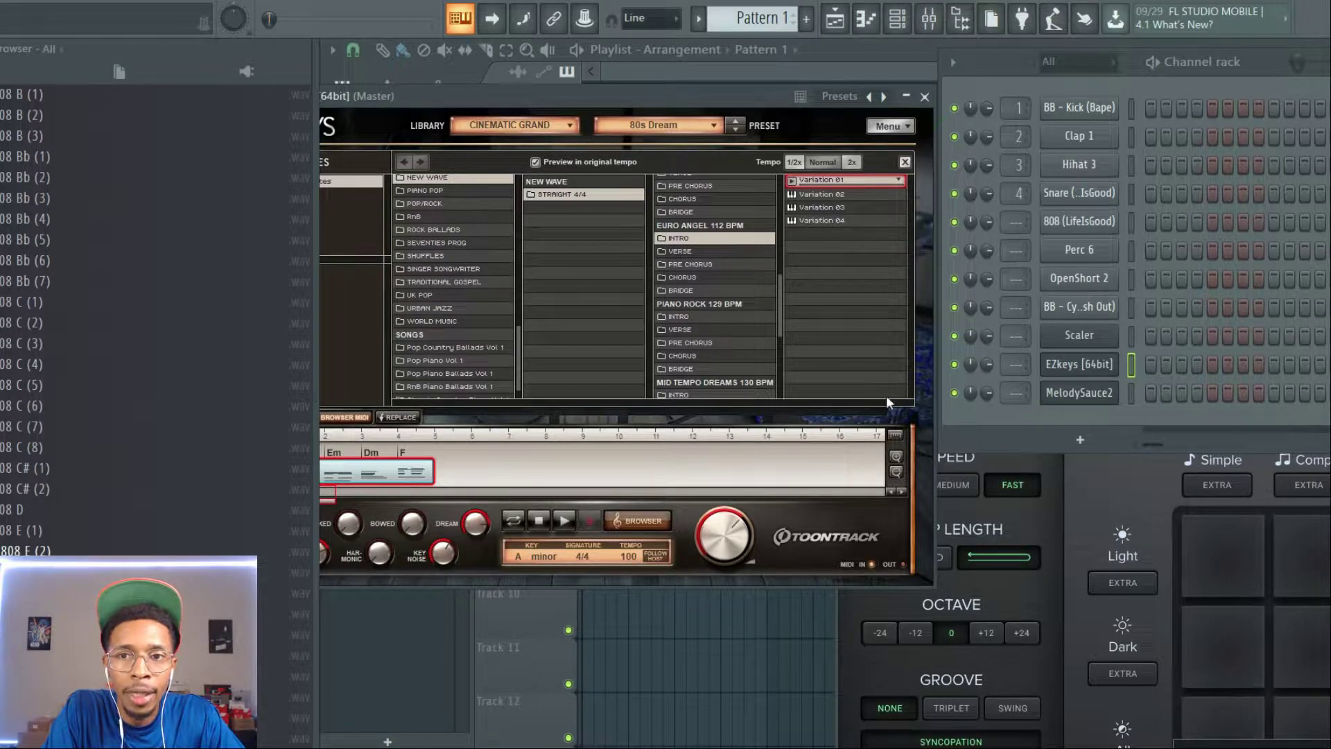
left_click(439, 396)
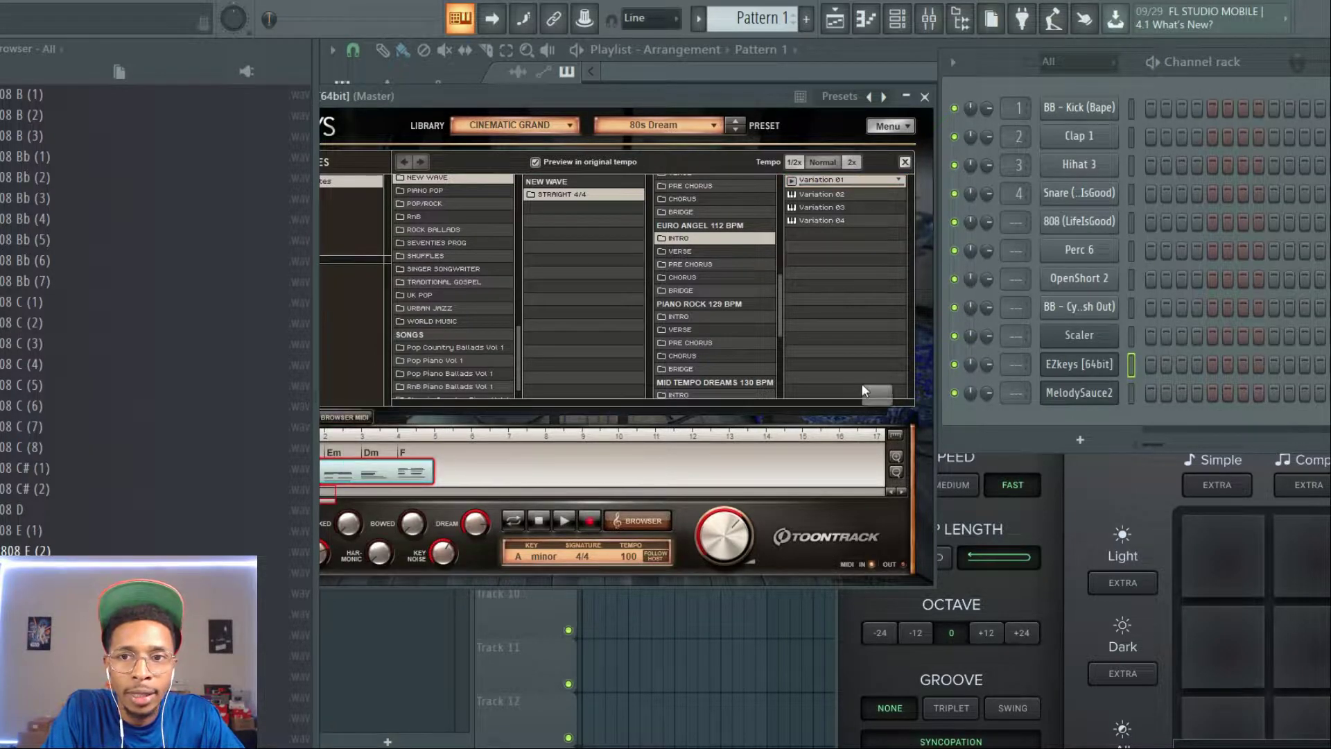
left_click_drag(1079, 365, 1098, 362)
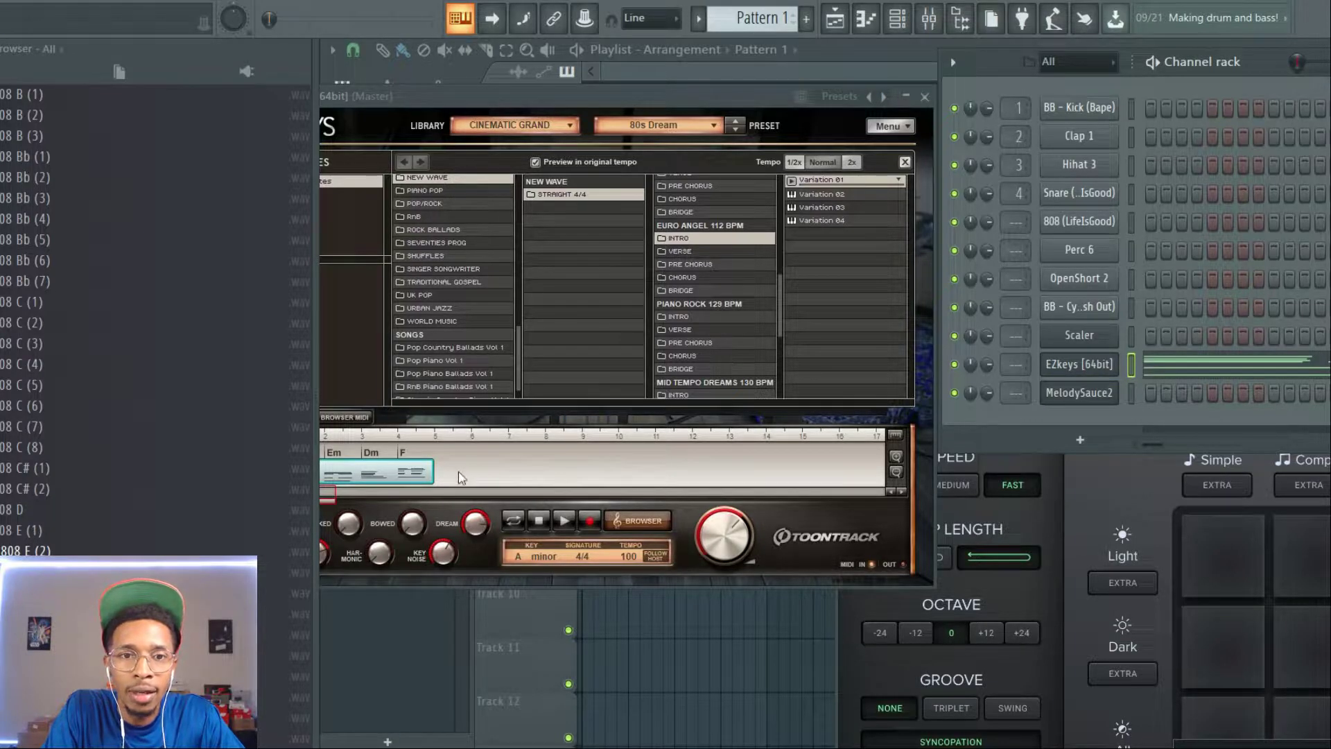
left_click_drag(606, 88, 662, 98)
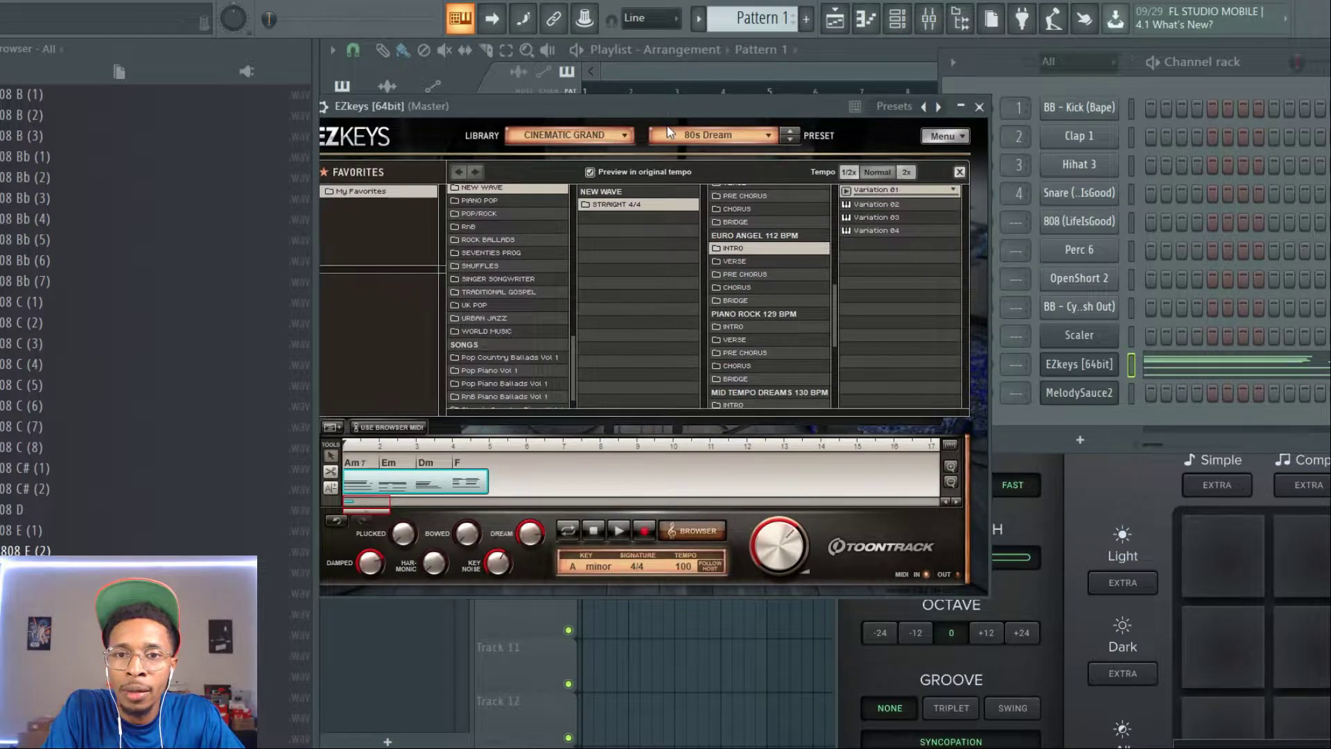
left_click(1060, 424)
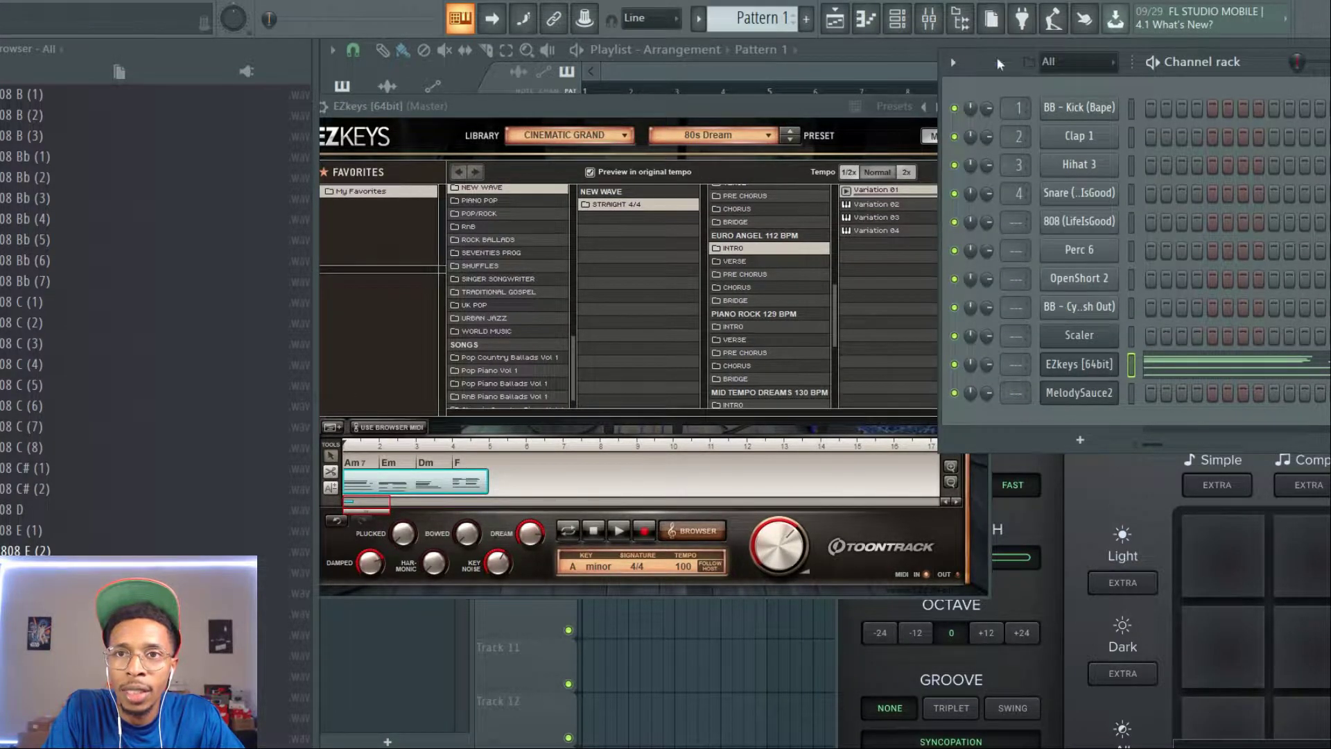
left_click_drag(996, 57, 580, 68)
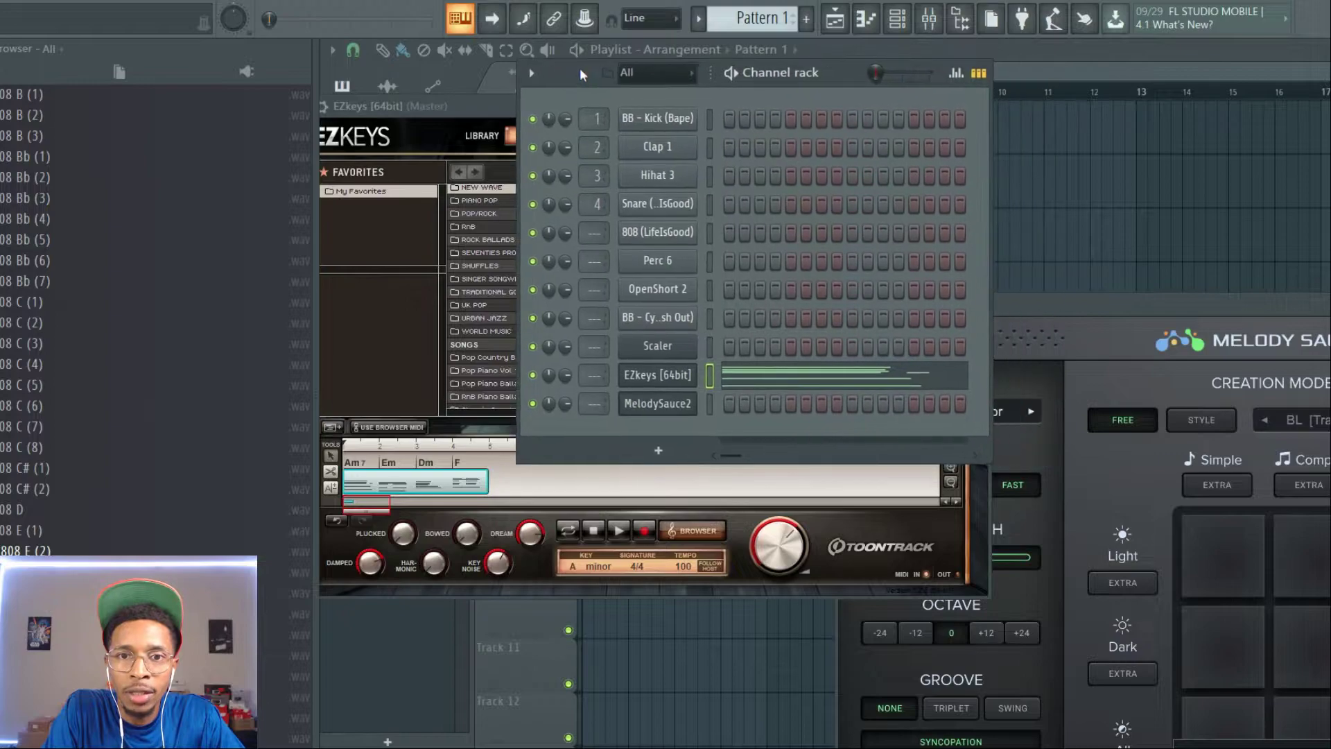
Step: Add Unison Drum Monkey as a new channel and open its genre list
left_click(659, 453)
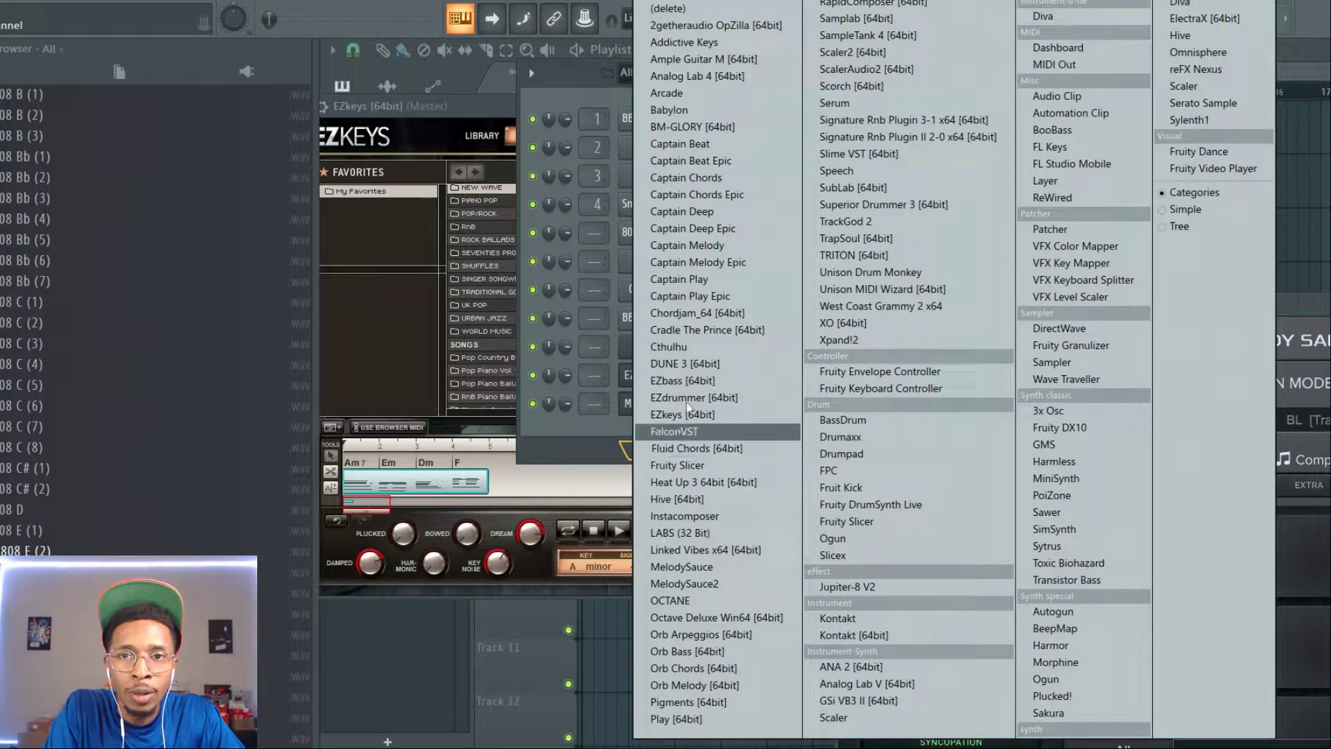
left_click(880, 274)
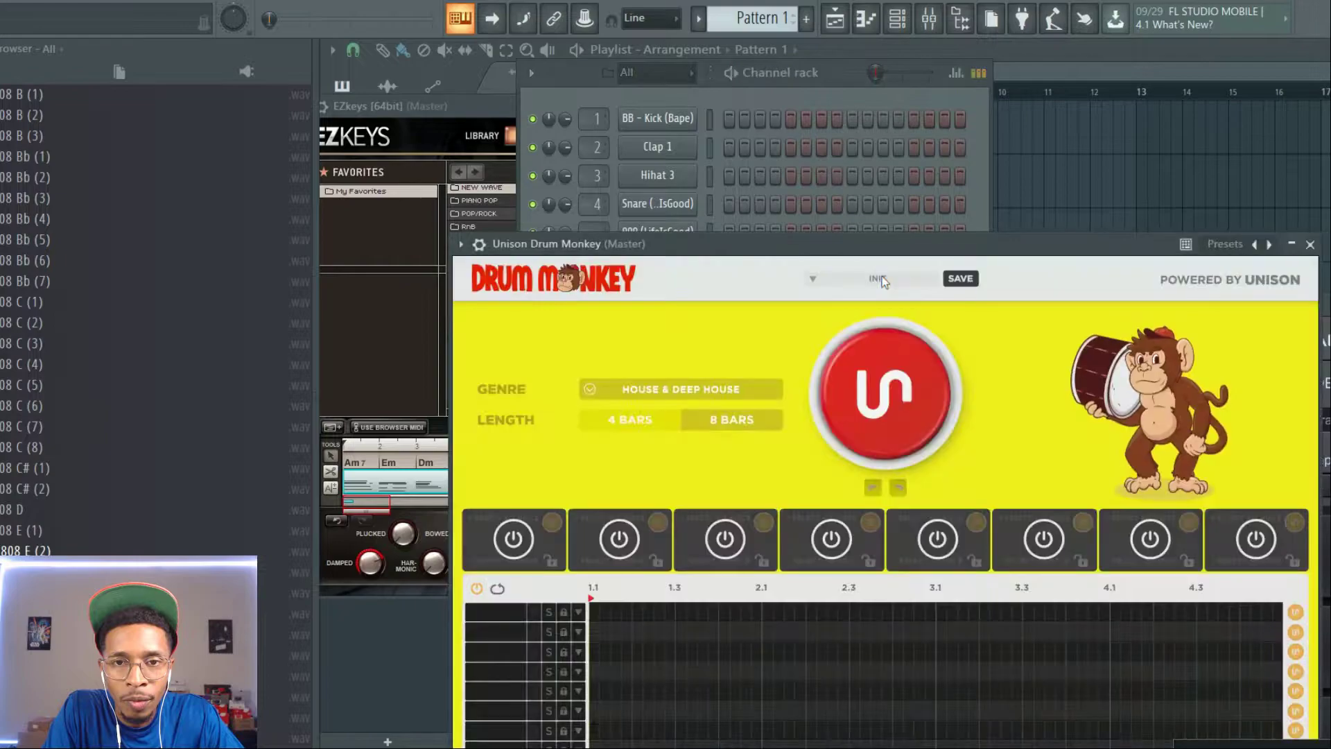
left_click(721, 388)
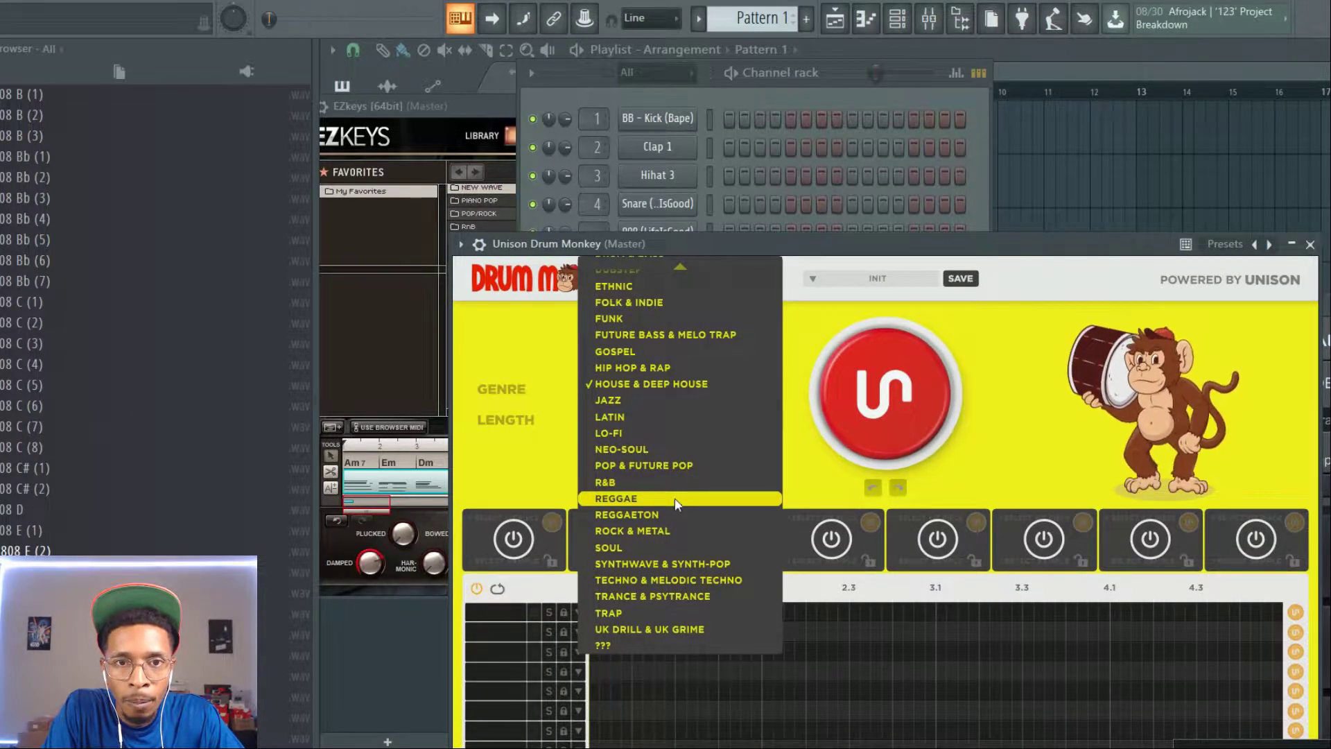
scroll(676, 277, "up", 3)
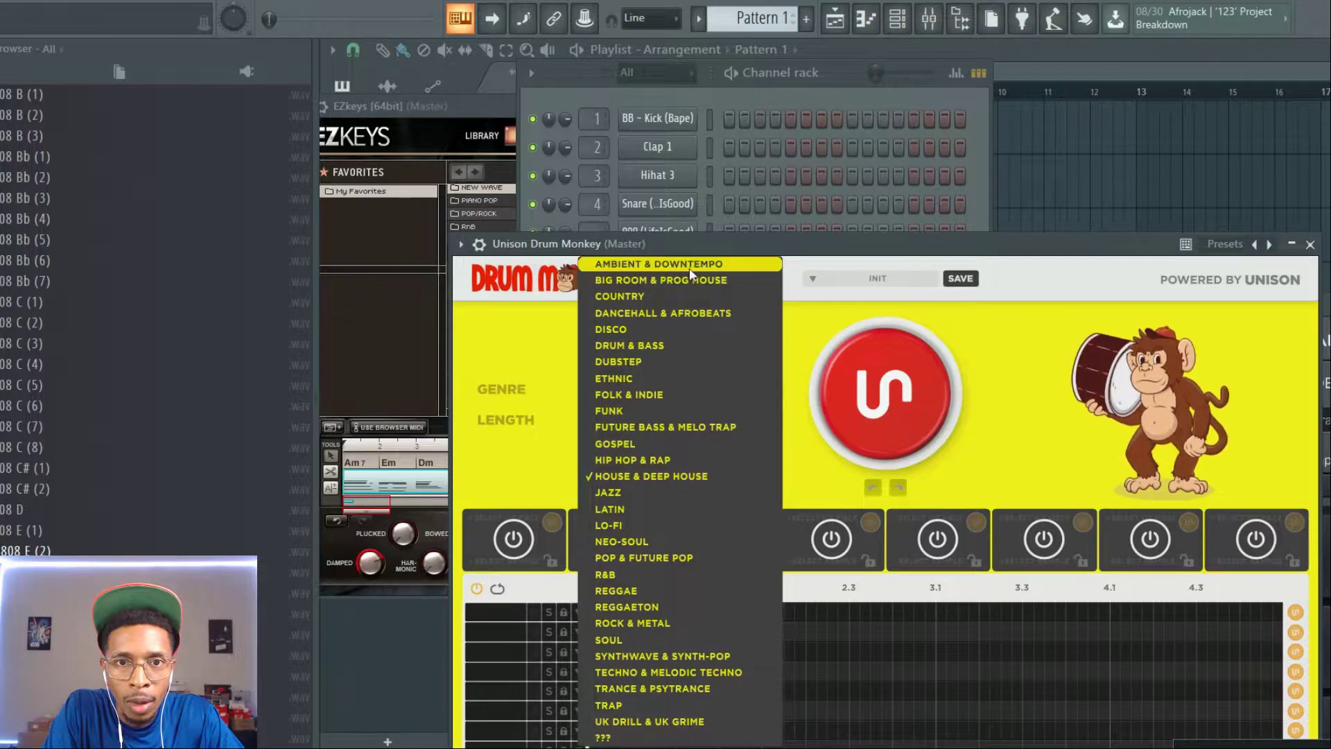
Step: Set the Drum Monkey genre to Dancehall & Afrobeats, then generate and play a first groove
left_click(692, 313)
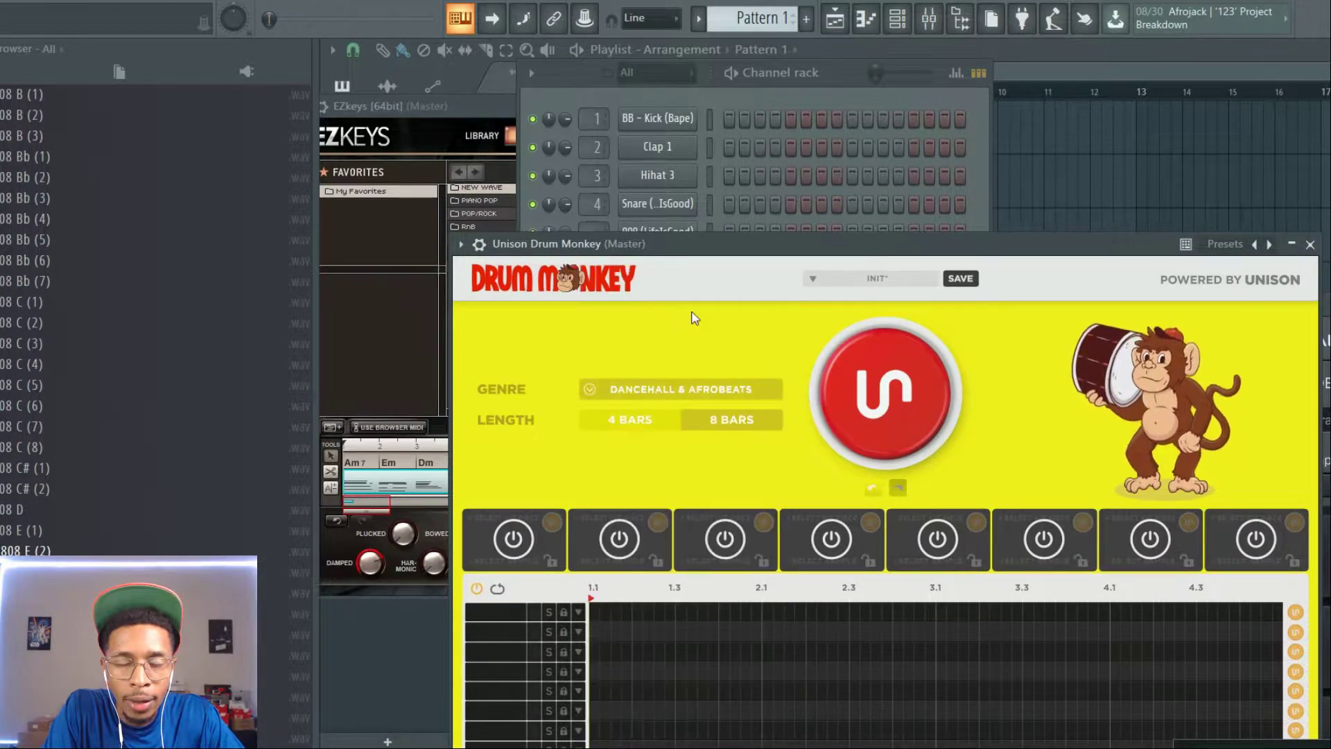
left_click(860, 399)
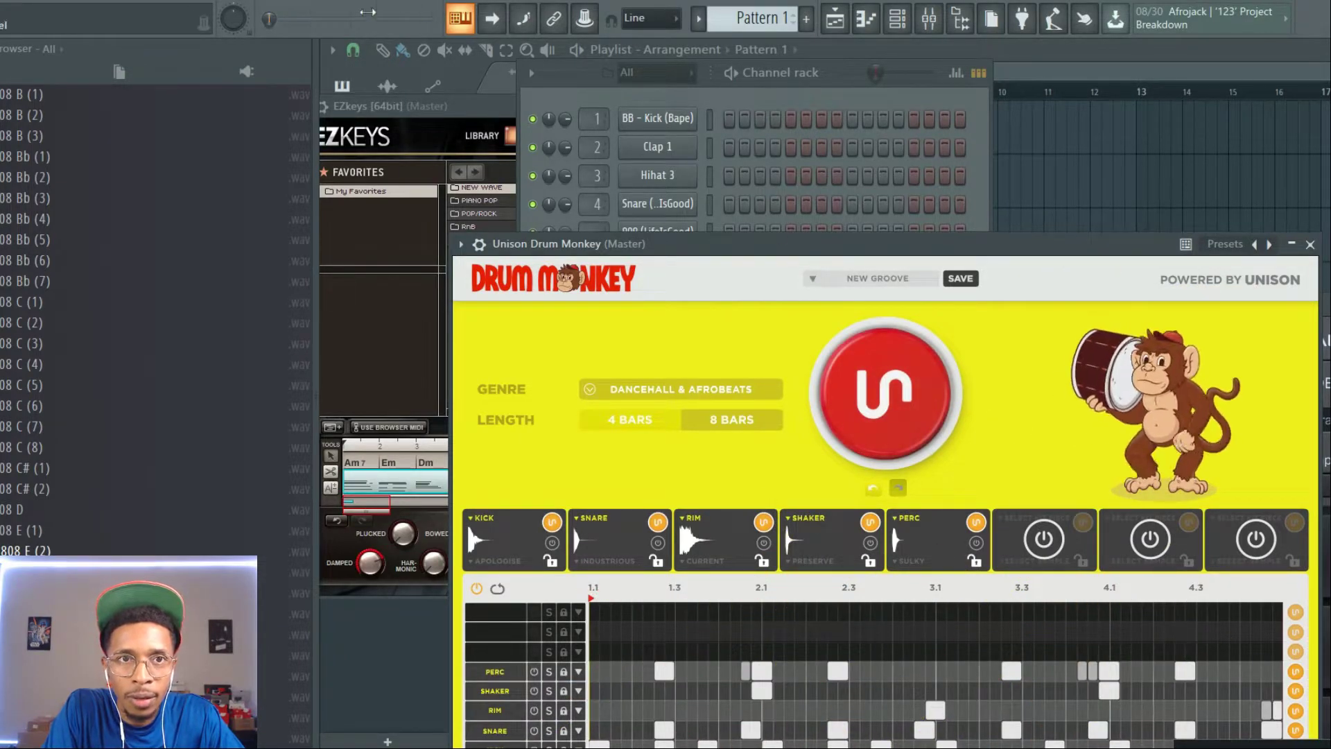
key("space")
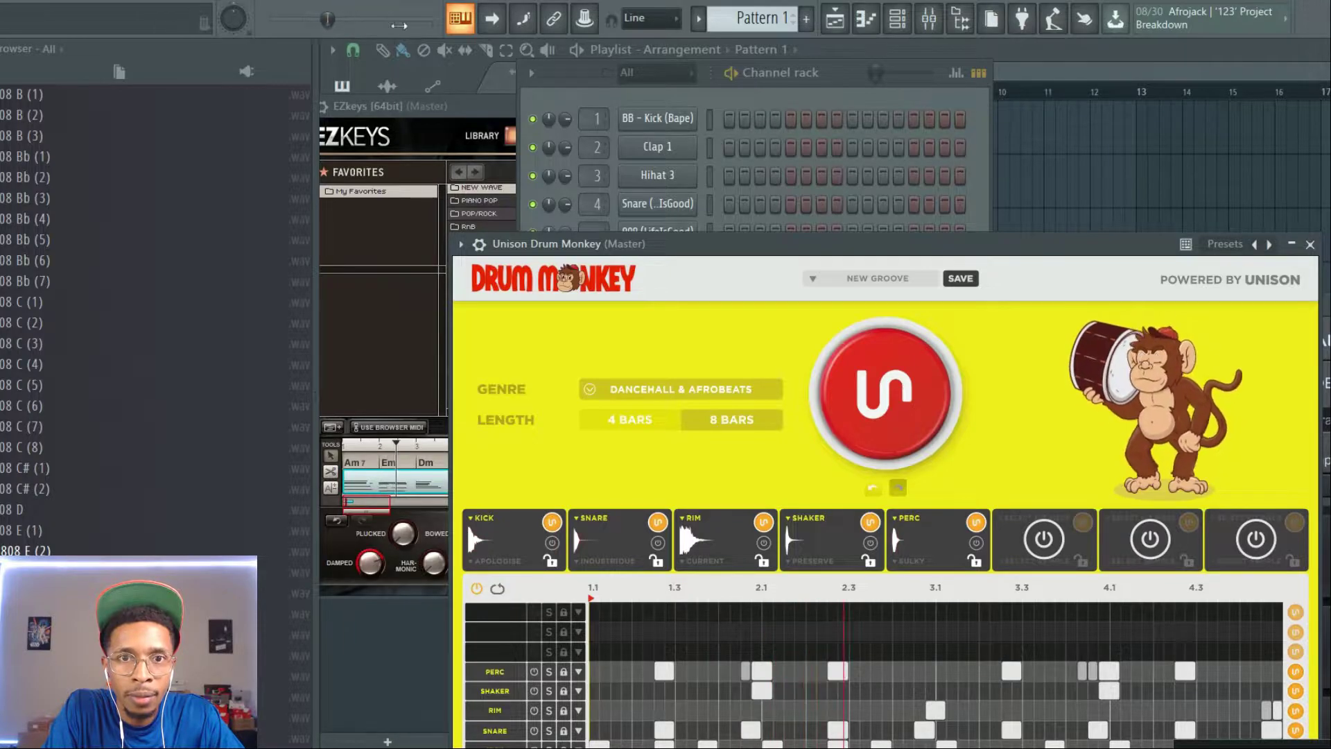
left_click_drag(523, 304, 534, 102)
left_click_drag(665, 19, 662, 18)
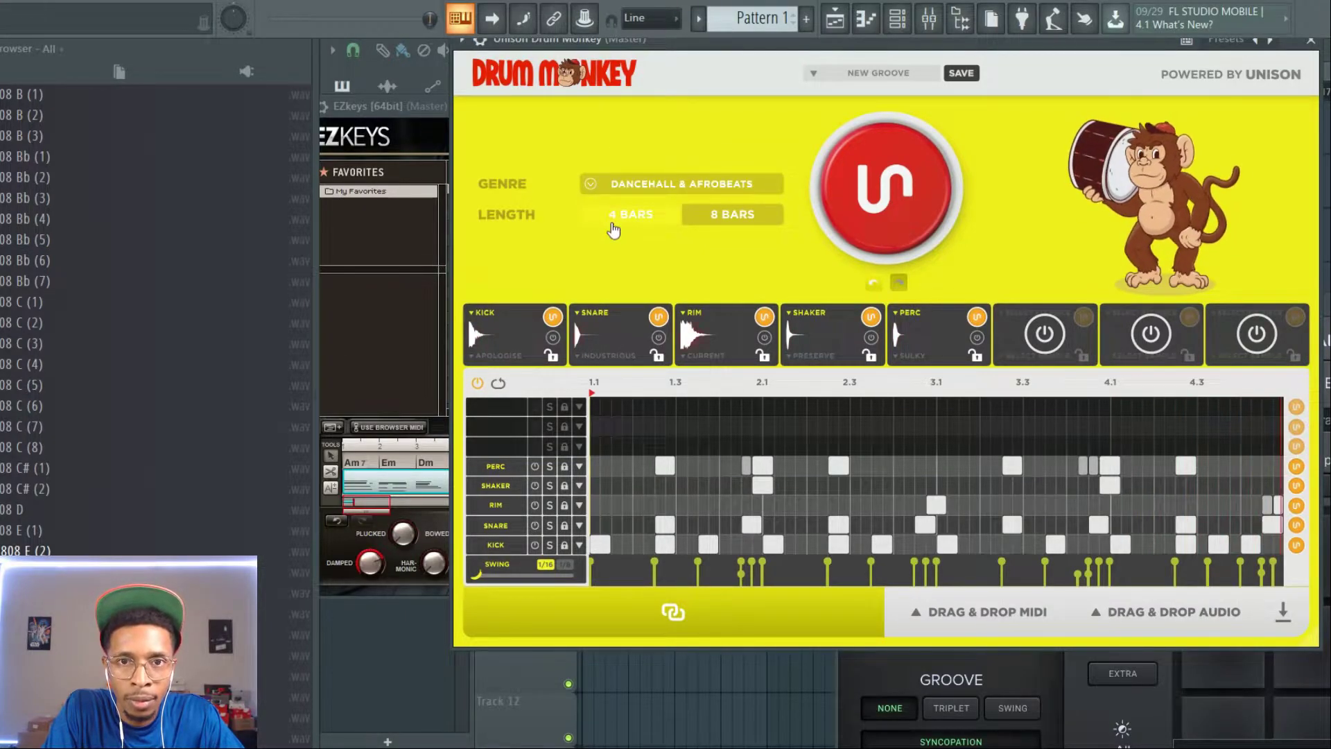
key("space")
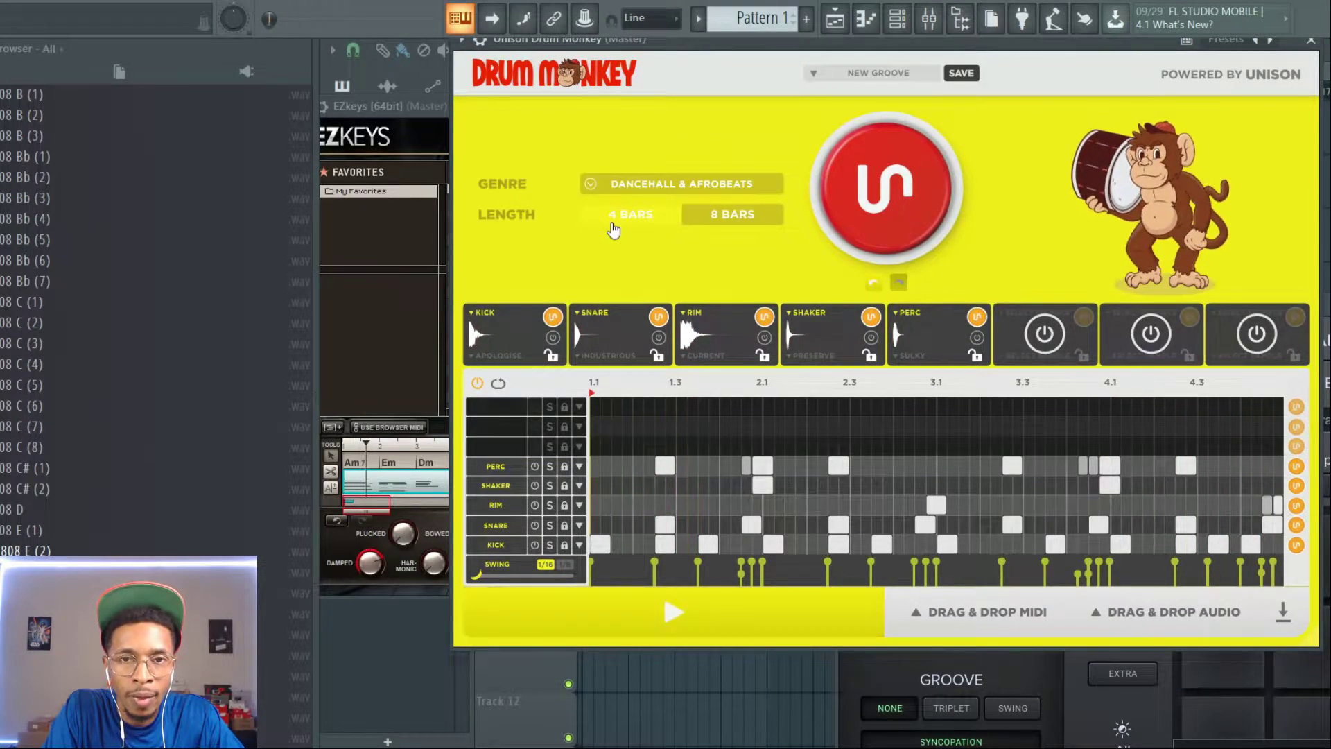
Step: Generate several more grooves, keeping the 8-bar one with seven drum rows
left_click(848, 175)
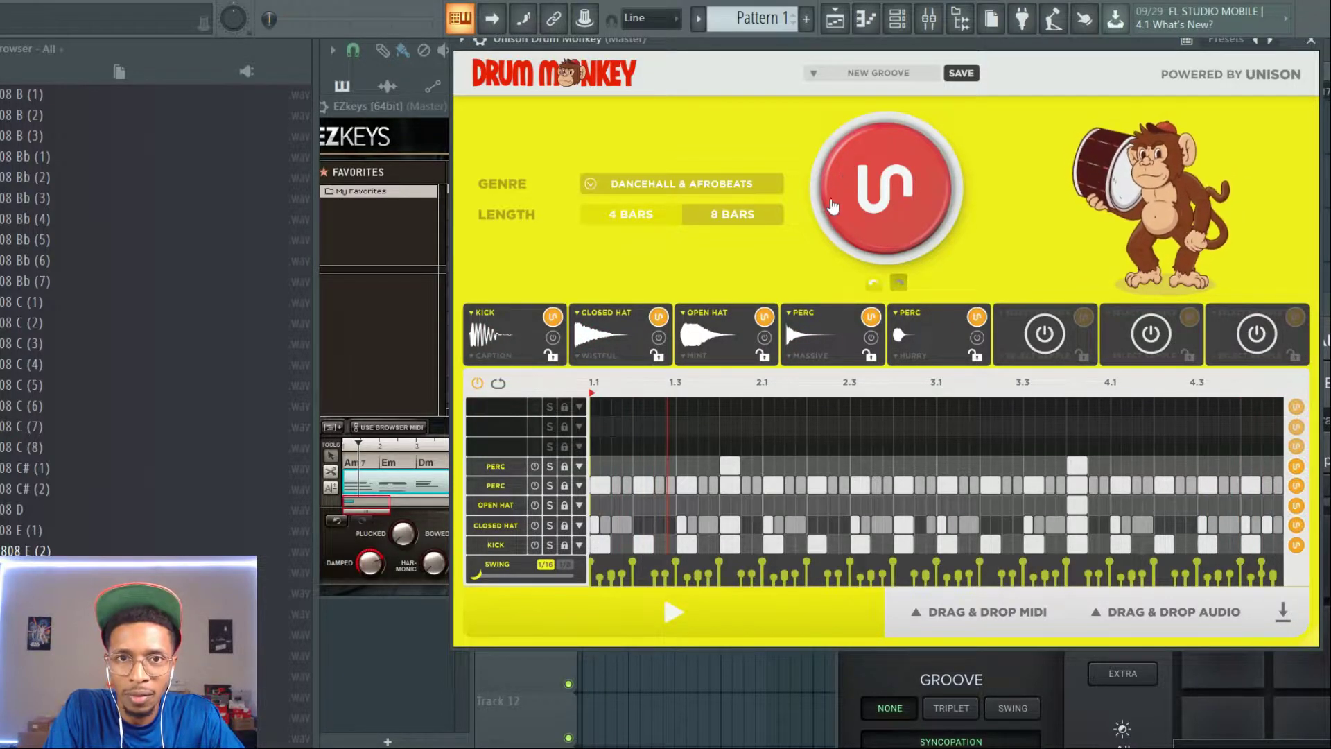
left_click(835, 205)
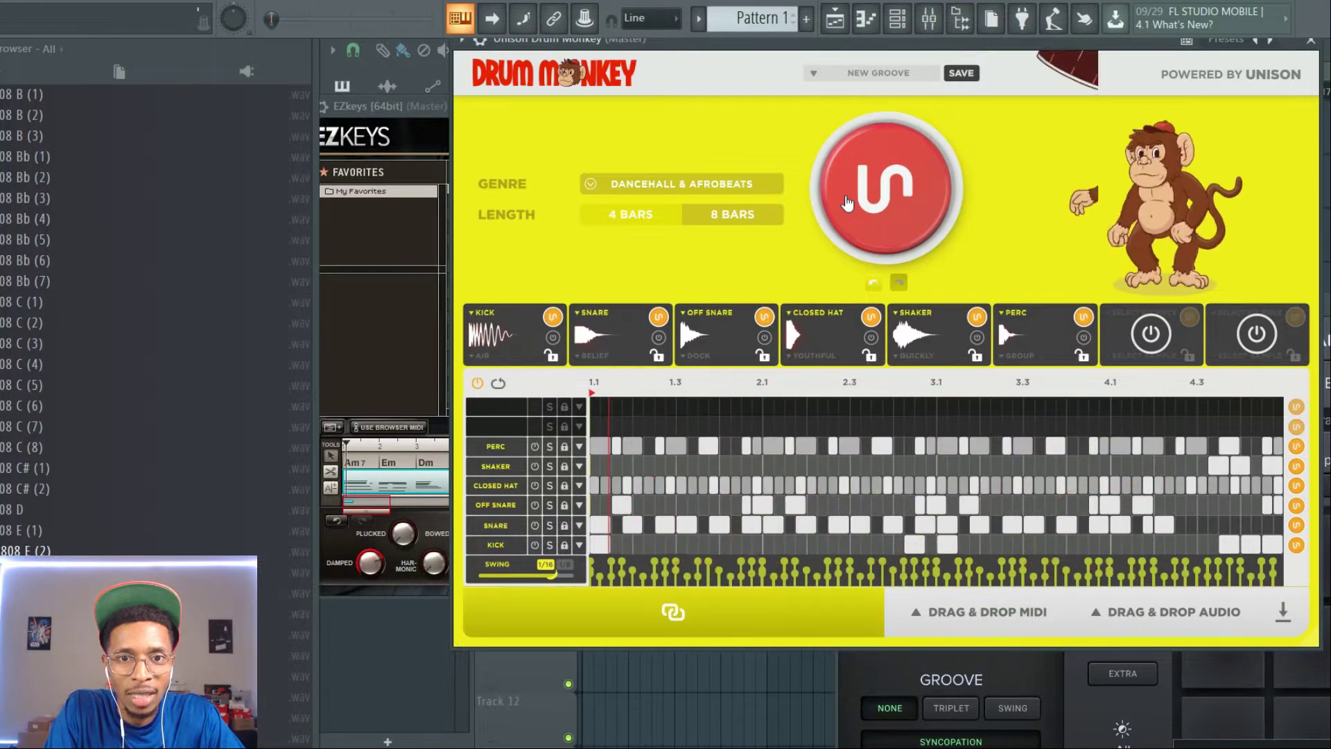
key("space")
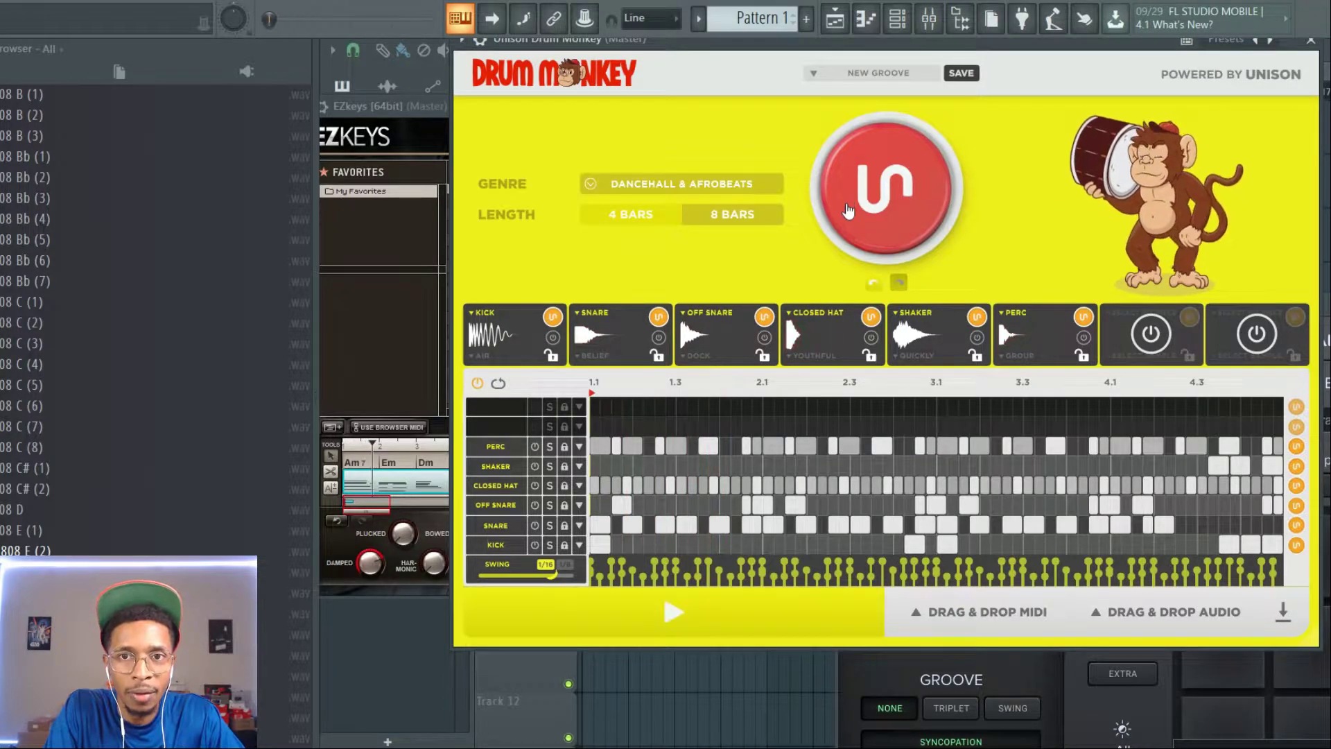
left_click(872, 203)
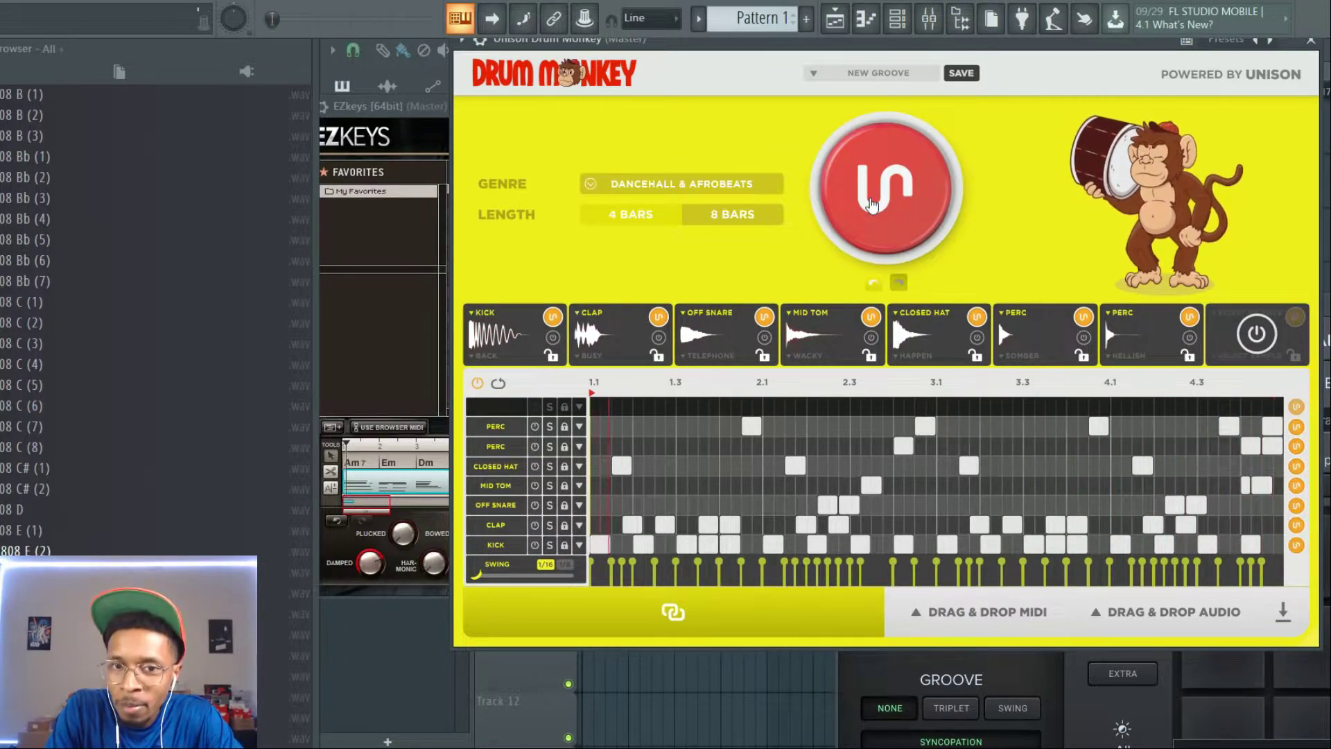
key("space")
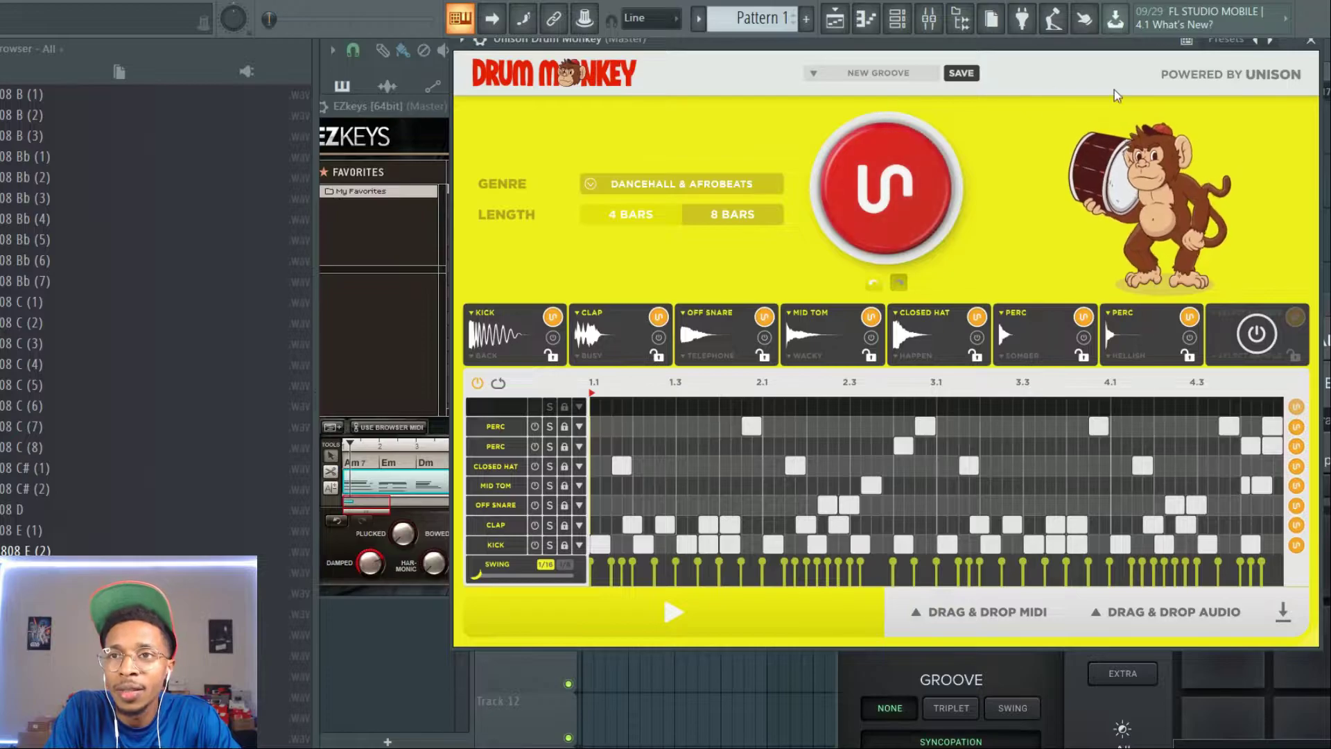
Step: Delete the Unison Drum Monkey channel from the channel rack and bring MelodySauce 2 forward
left_click_drag(1130, 40, 767, 342)
left_click_drag(722, 388, 544, 575)
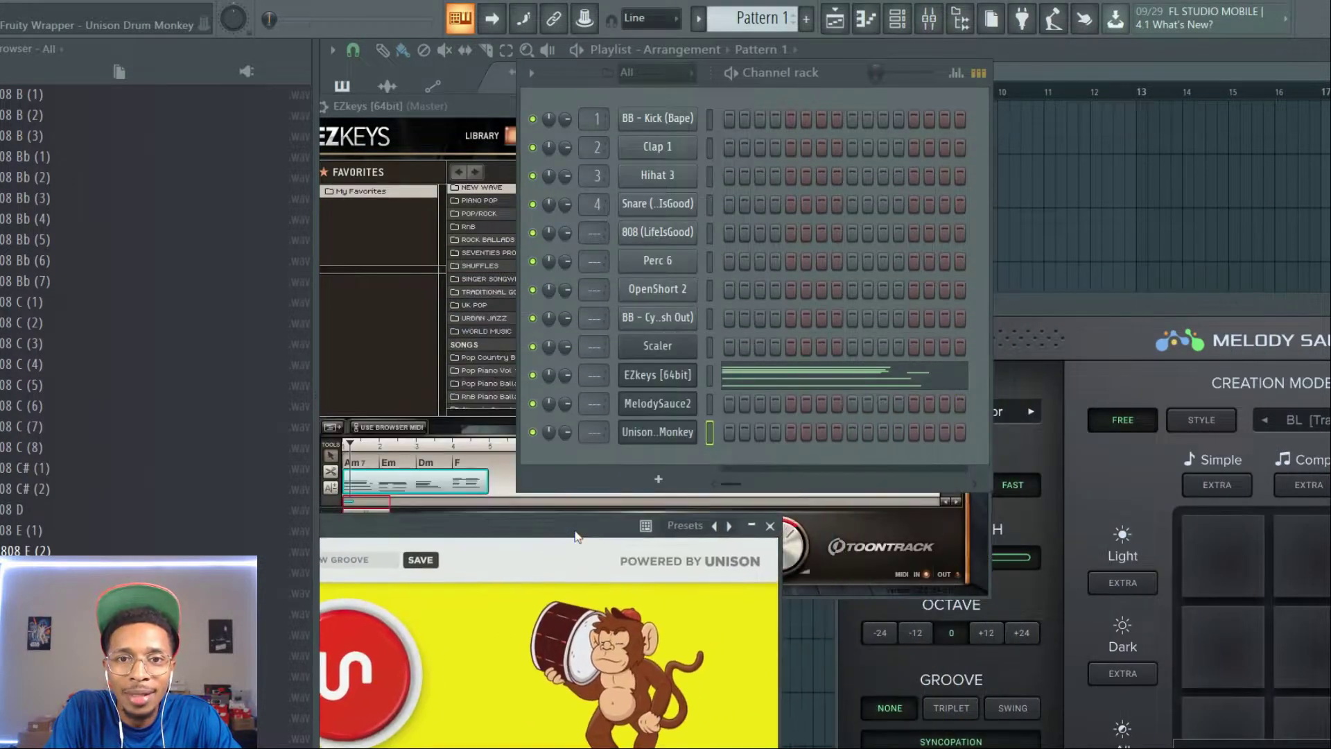
right_click(641, 432)
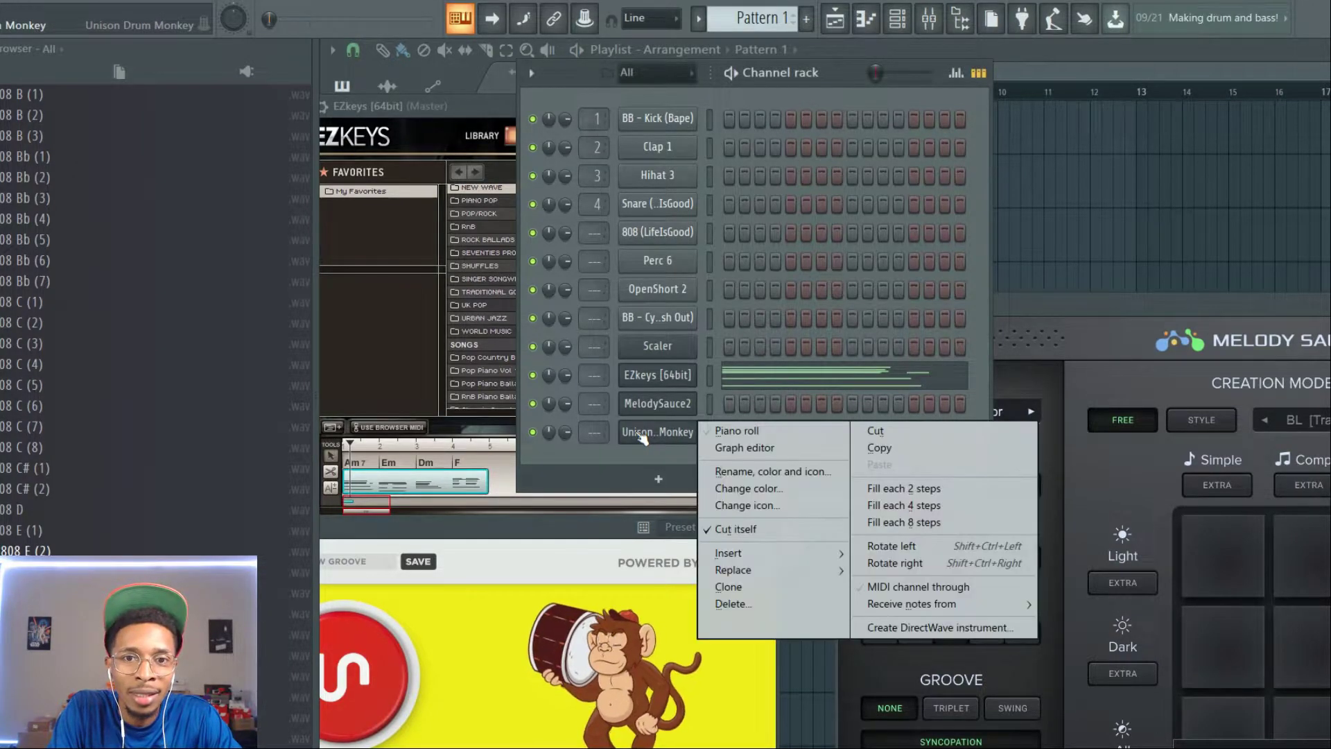
left_click(733, 603)
left_click(759, 418)
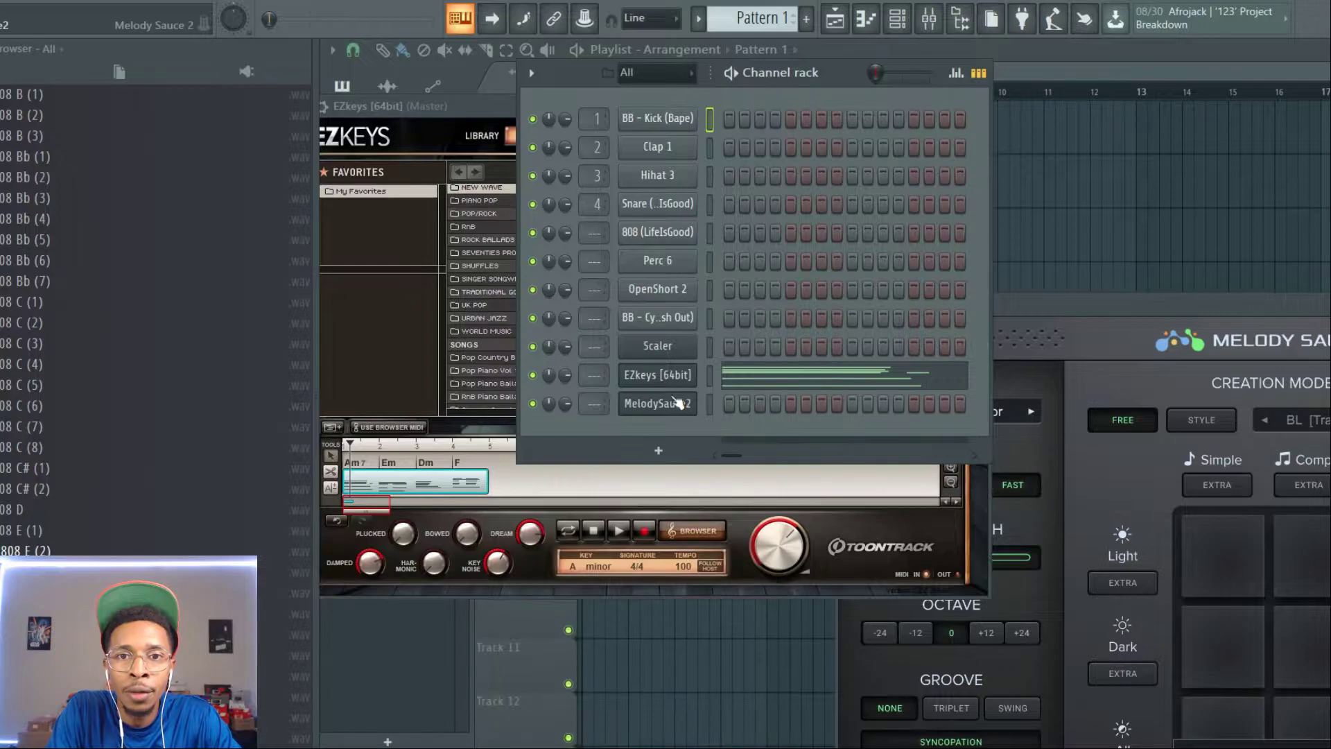
left_click_drag(1123, 304, 664, 111)
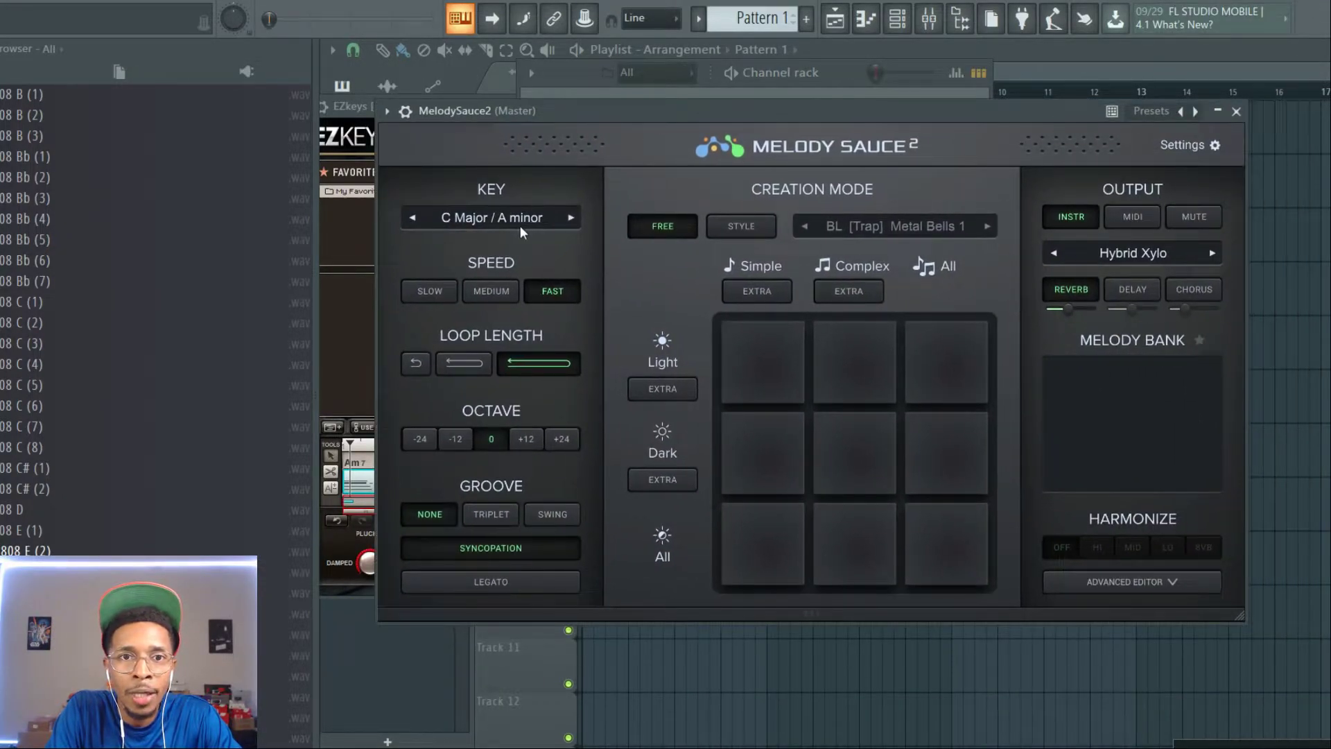
Step: Set Melody Sauce 2 to fast speed, the shorter loop length and a swing groove
left_click(545, 293)
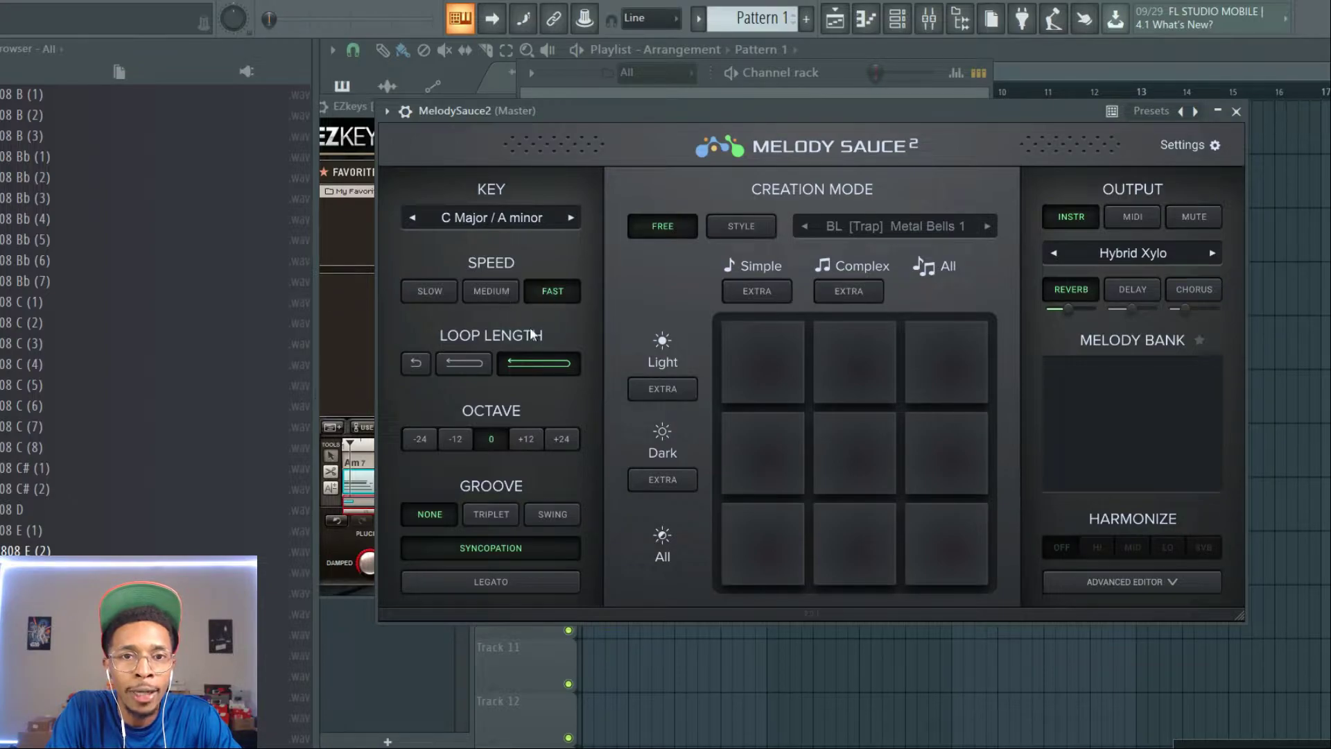
left_click(467, 366)
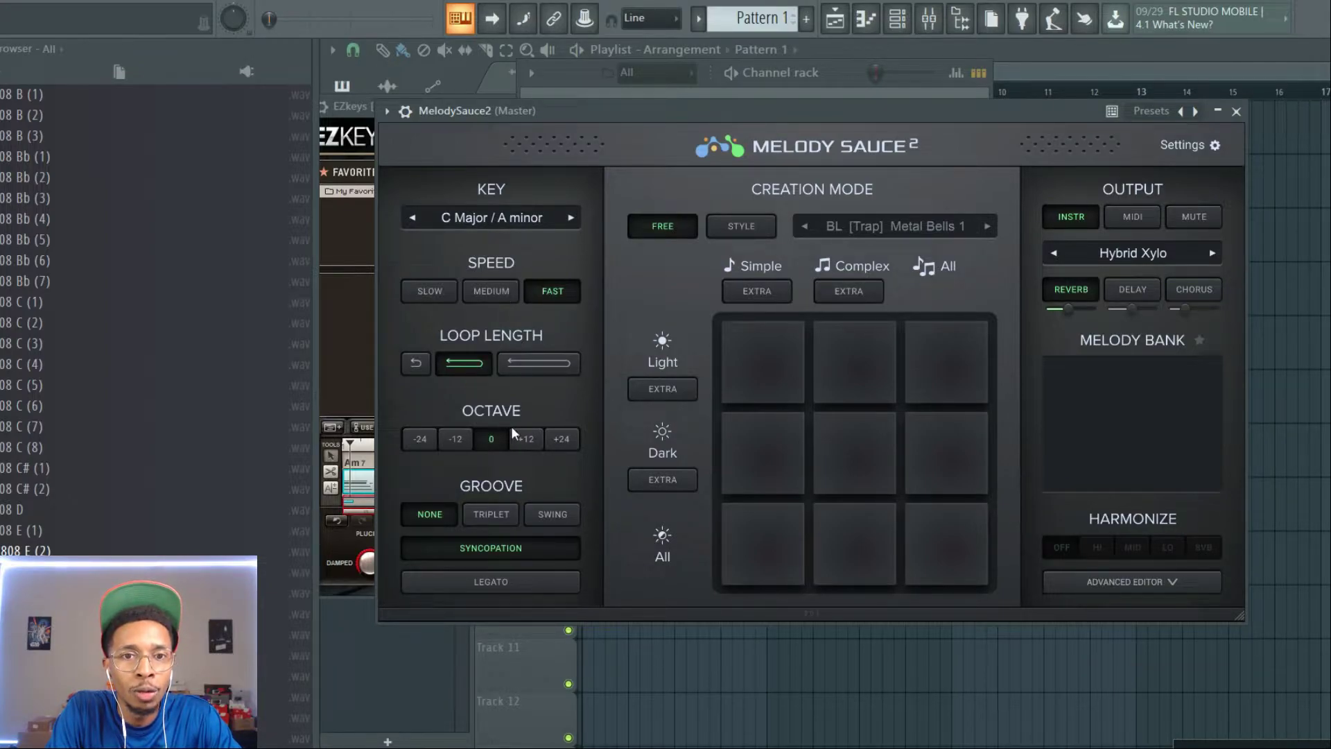
left_click(553, 517)
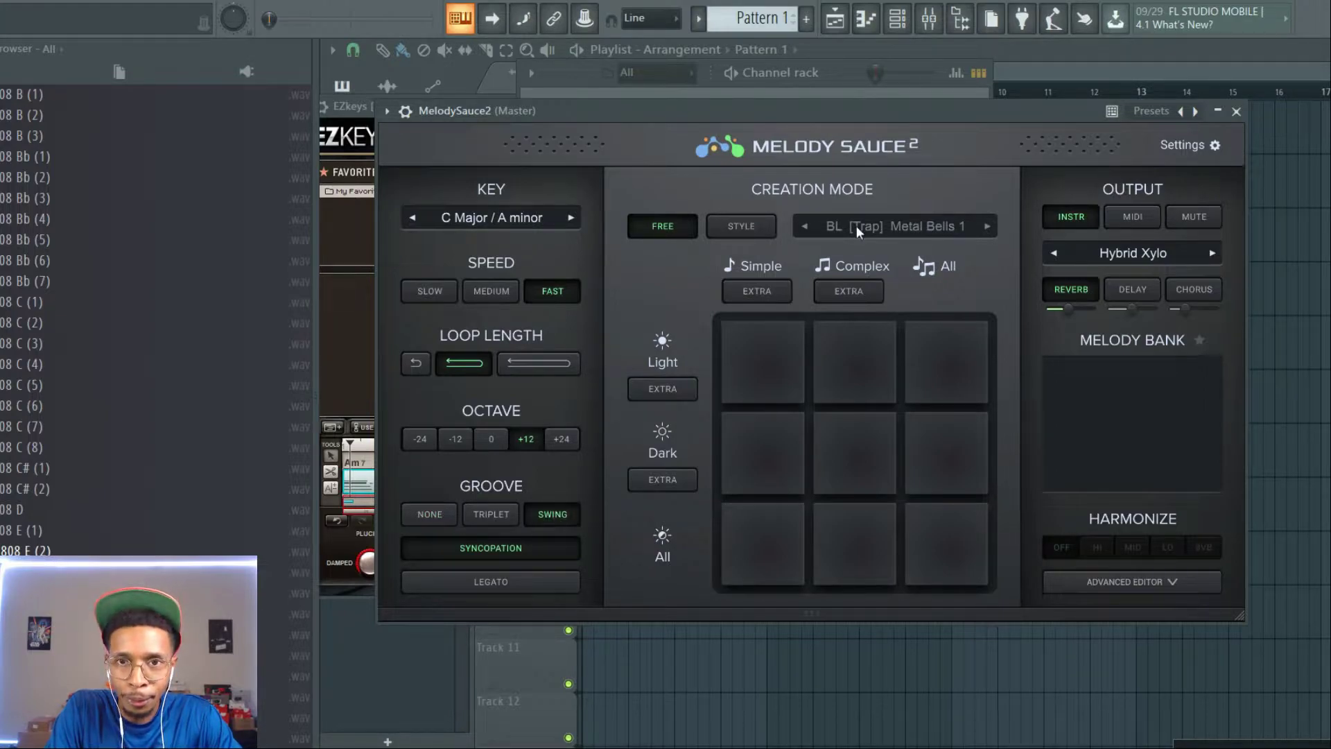
Step: Switch to Style mode and browse the style preset list for Reggaeton
left_click(743, 229)
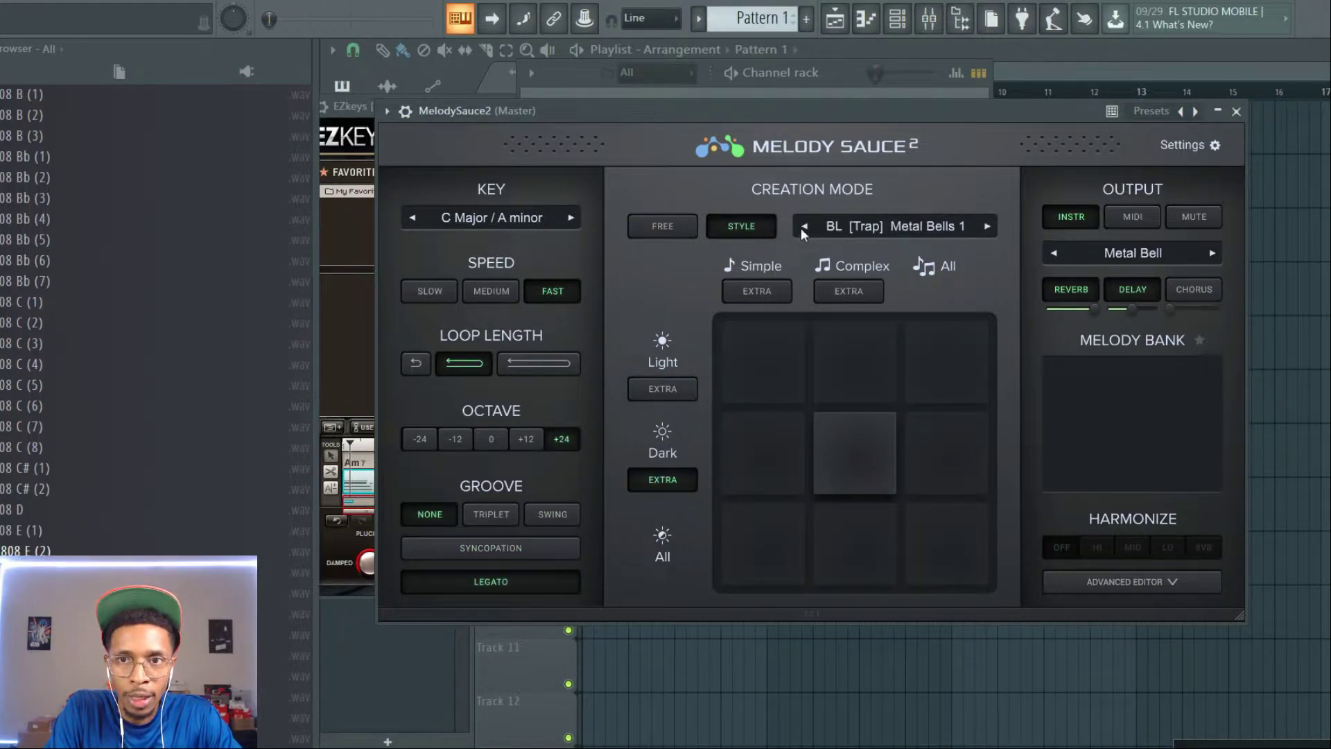
left_click(897, 224)
mouse_move(831, 289)
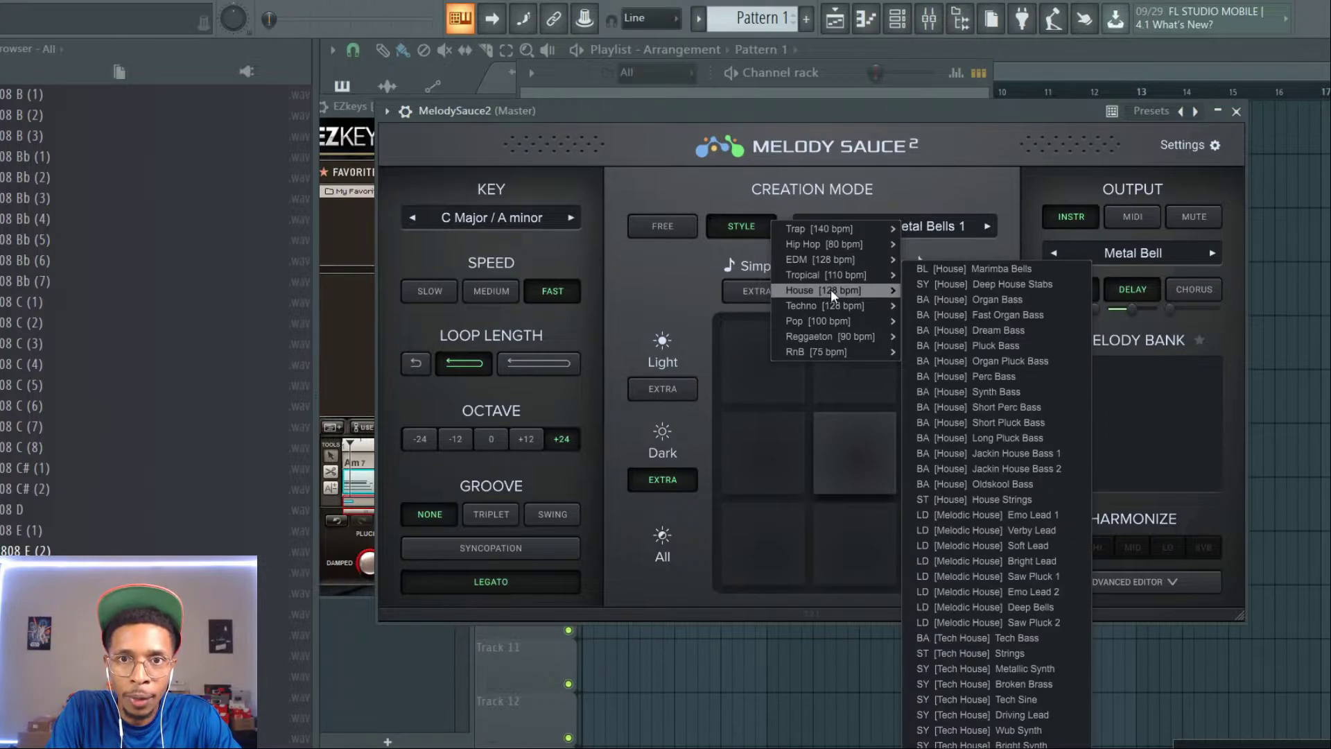
mouse_move(826, 339)
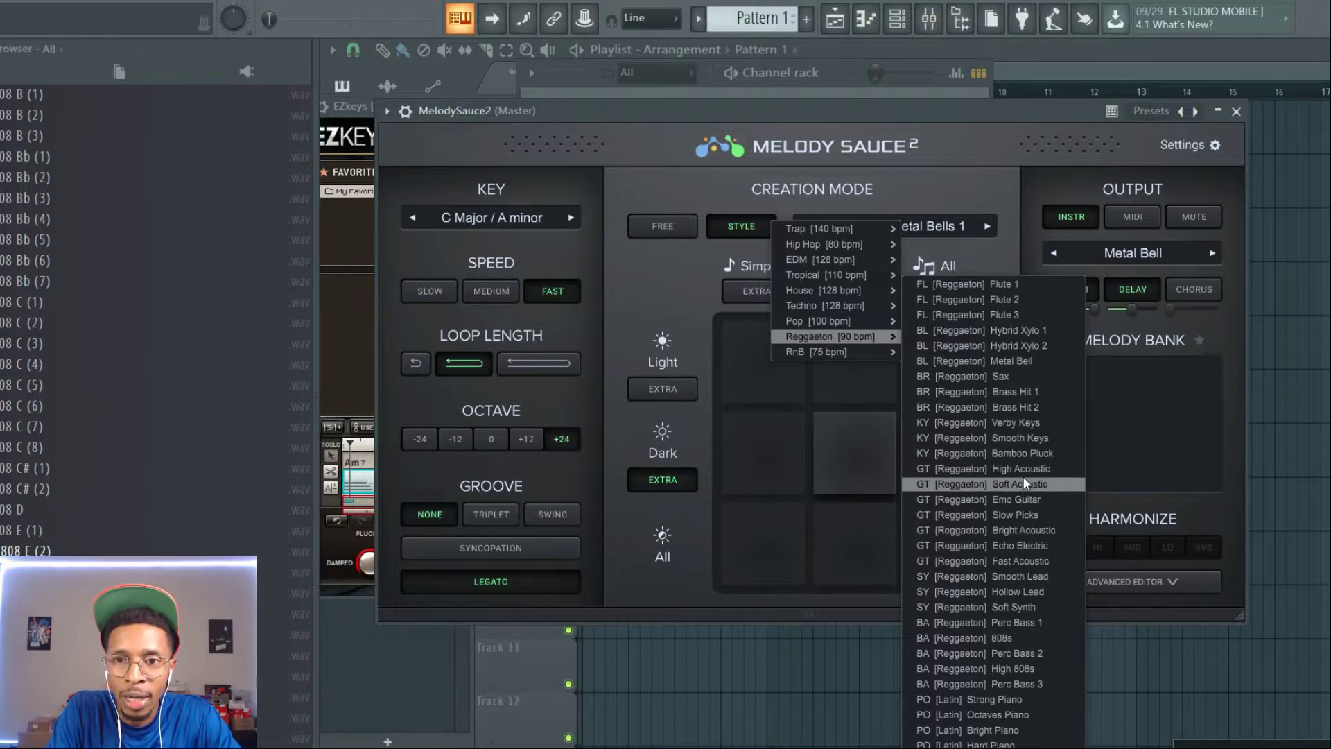
Step: Load the Reggaeton Smooth Lead preset, generate melodies into the bank and audition Melody 1
left_click(1019, 576)
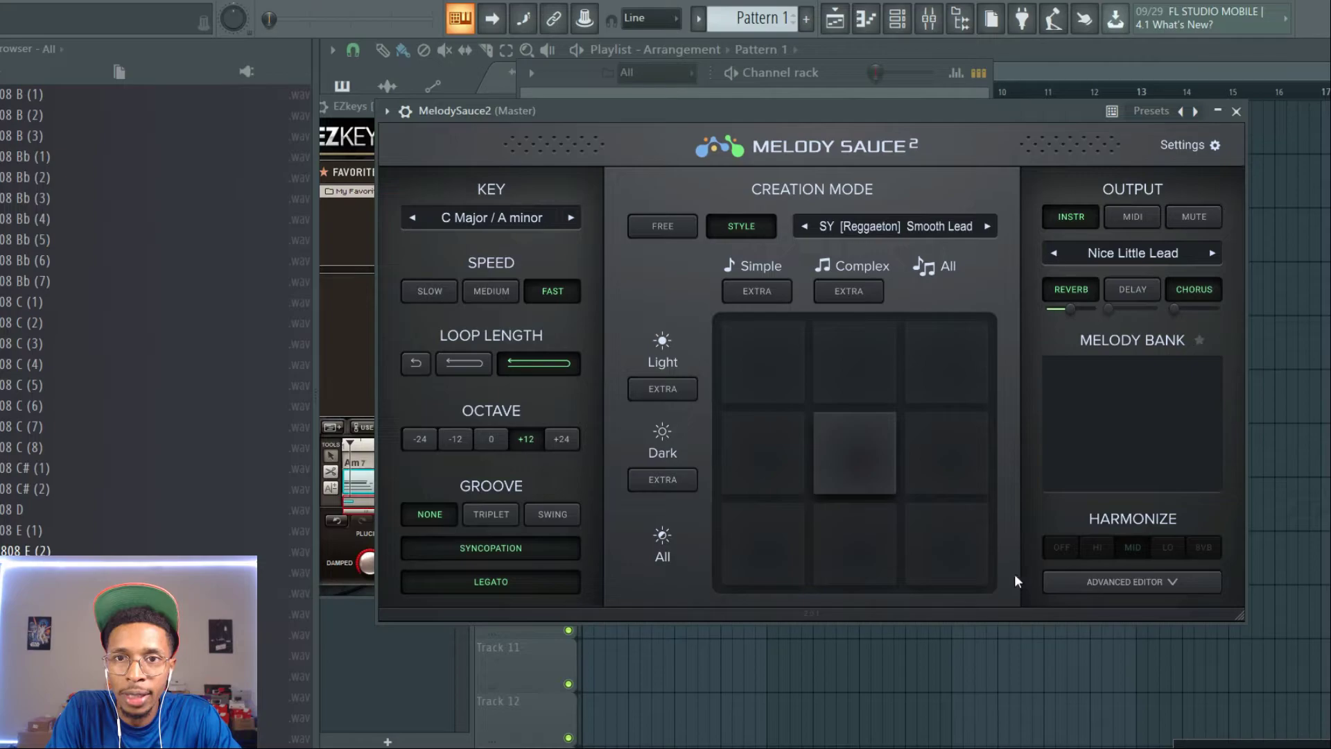
left_click(862, 460)
left_click(862, 460)
left_click(862, 461)
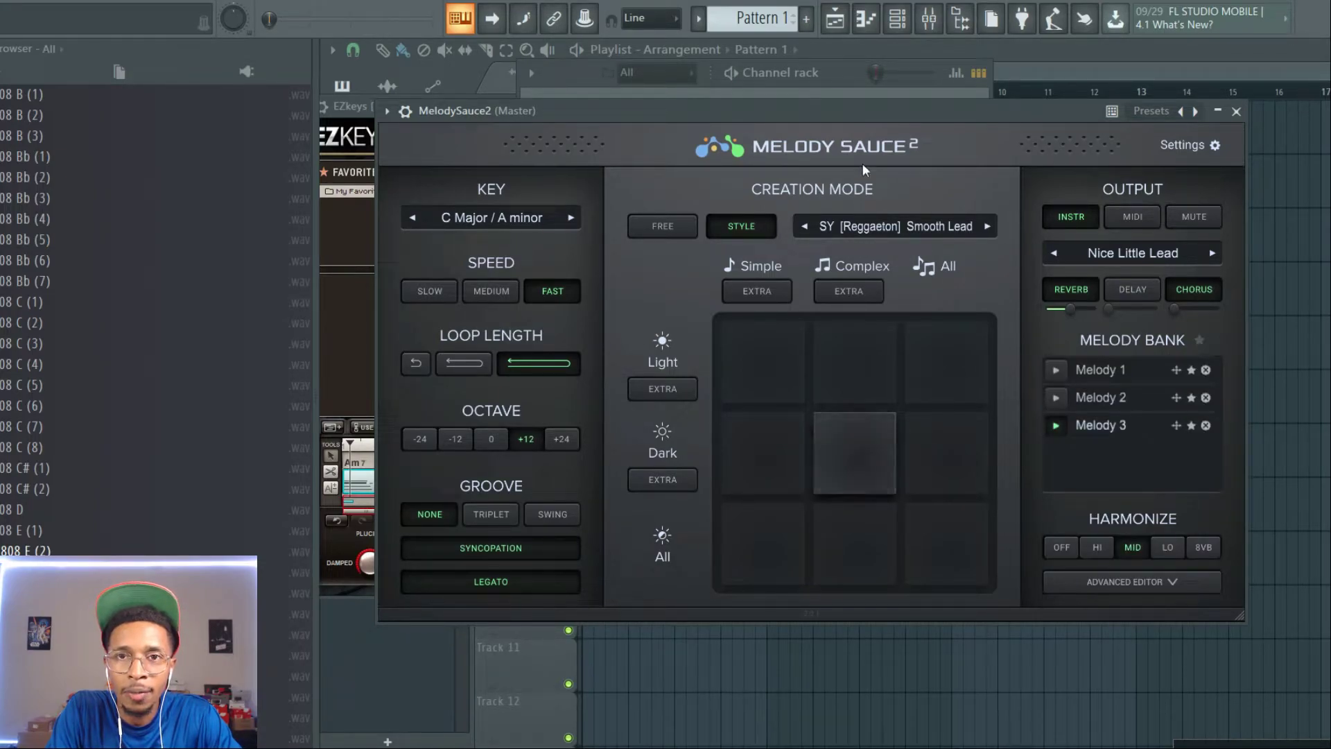
left_click_drag(813, 112, 719, 113)
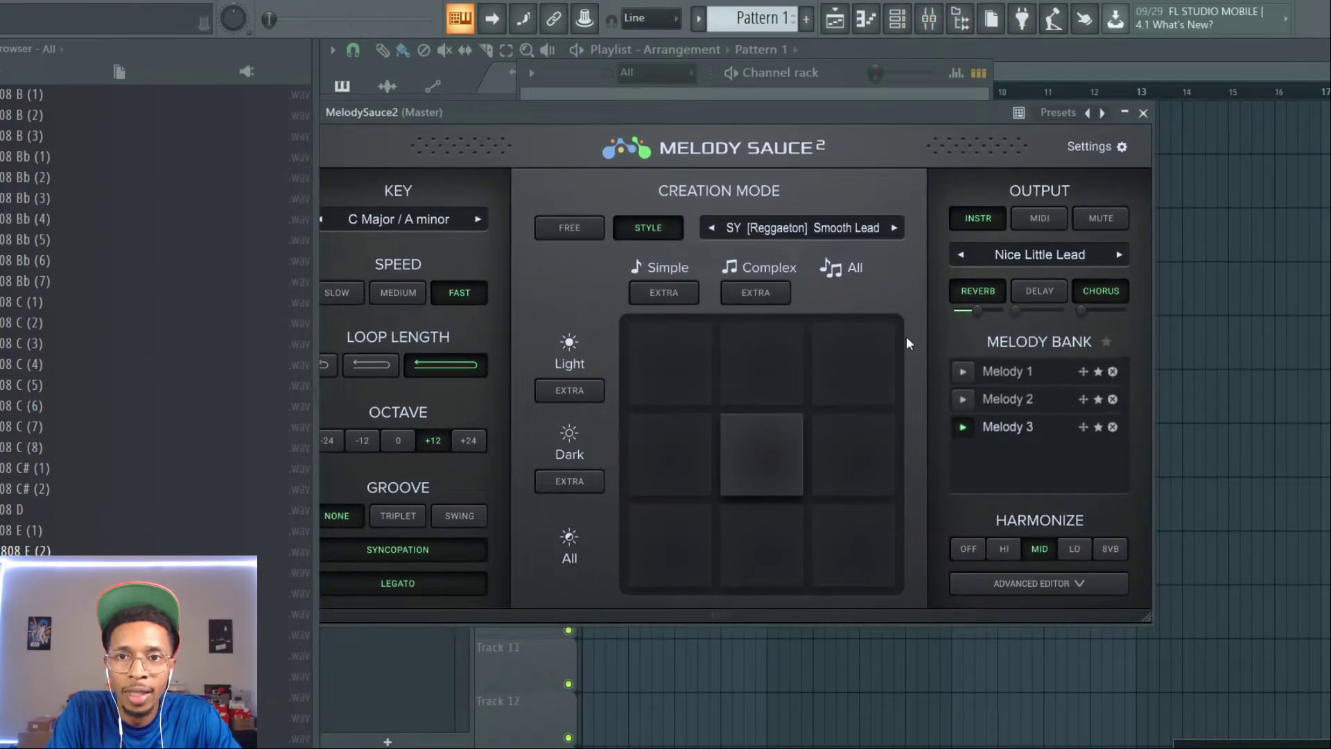
left_click(964, 372)
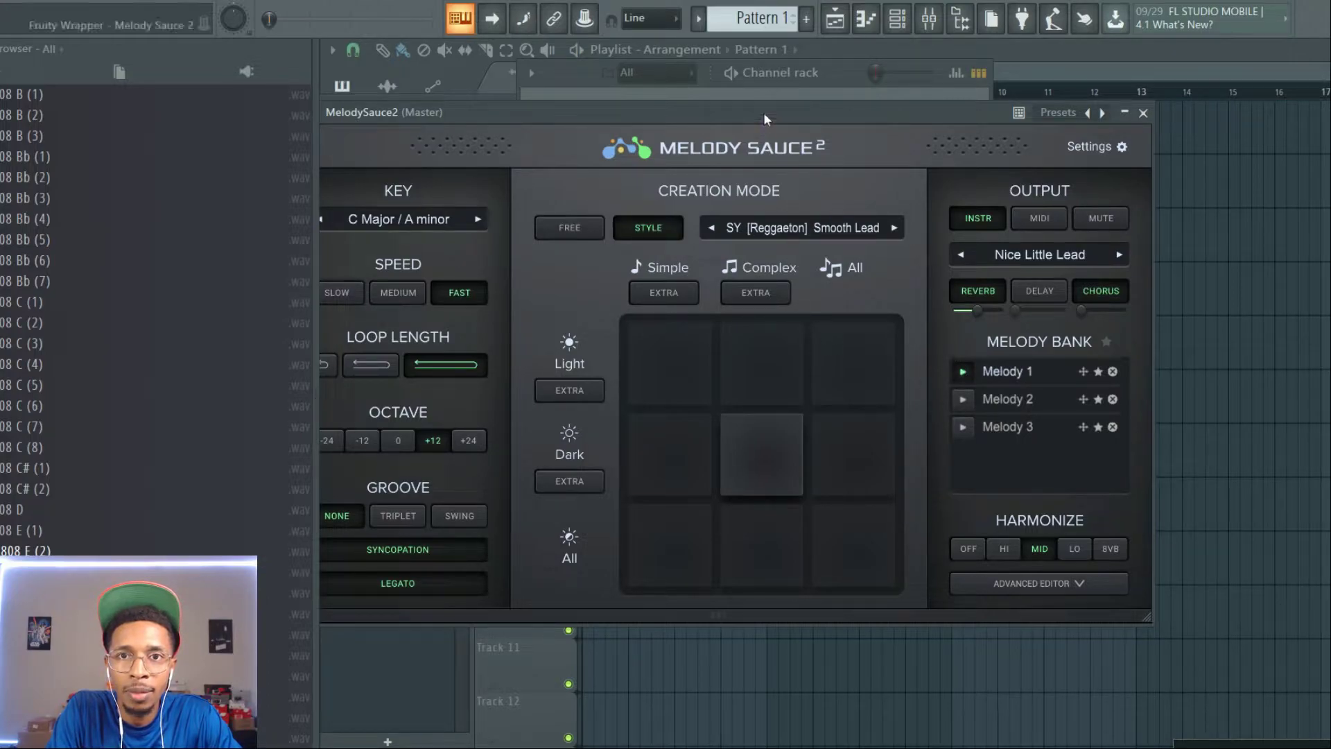
Step: Drag Melody 1 onto the MelodySauce2 channel and open it in the piano roll
left_click_drag(763, 112, 322, 141)
left_click(560, 69)
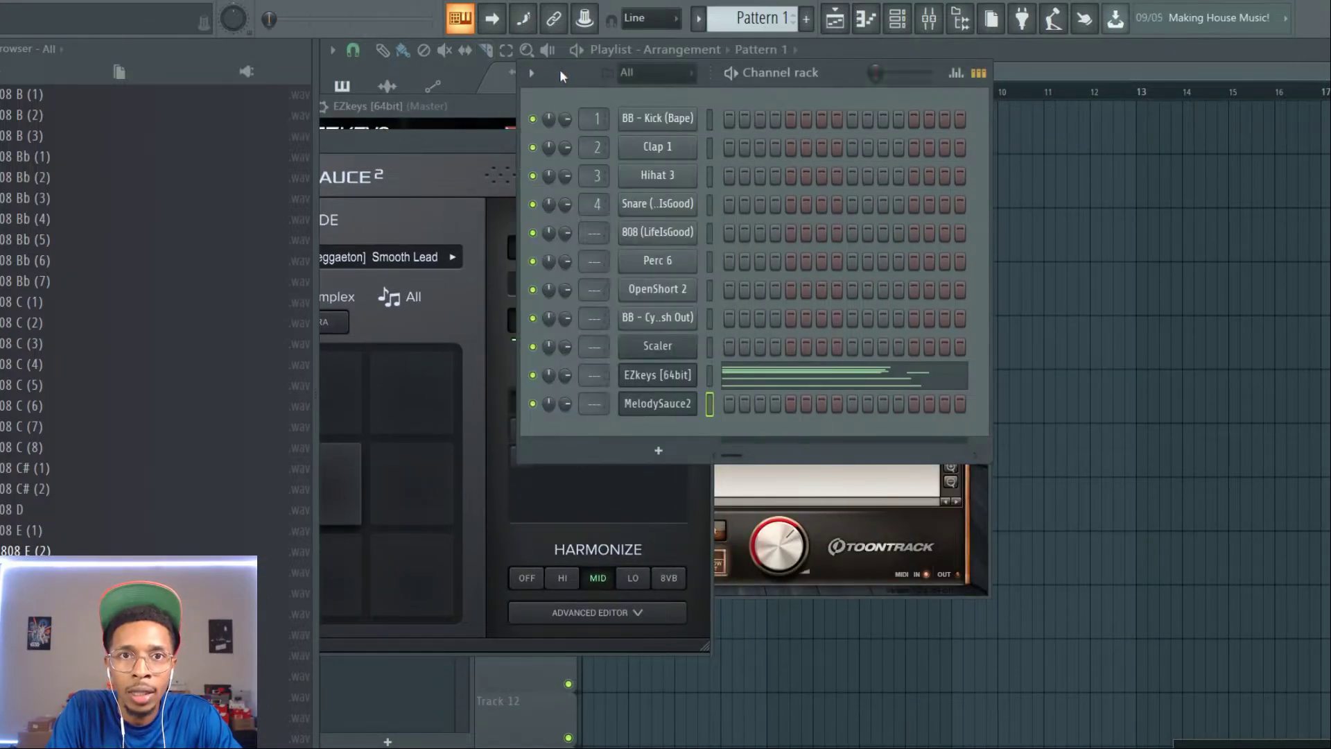
left_click_drag(560, 69, 908, 48)
left_click_drag(628, 409, 1025, 382)
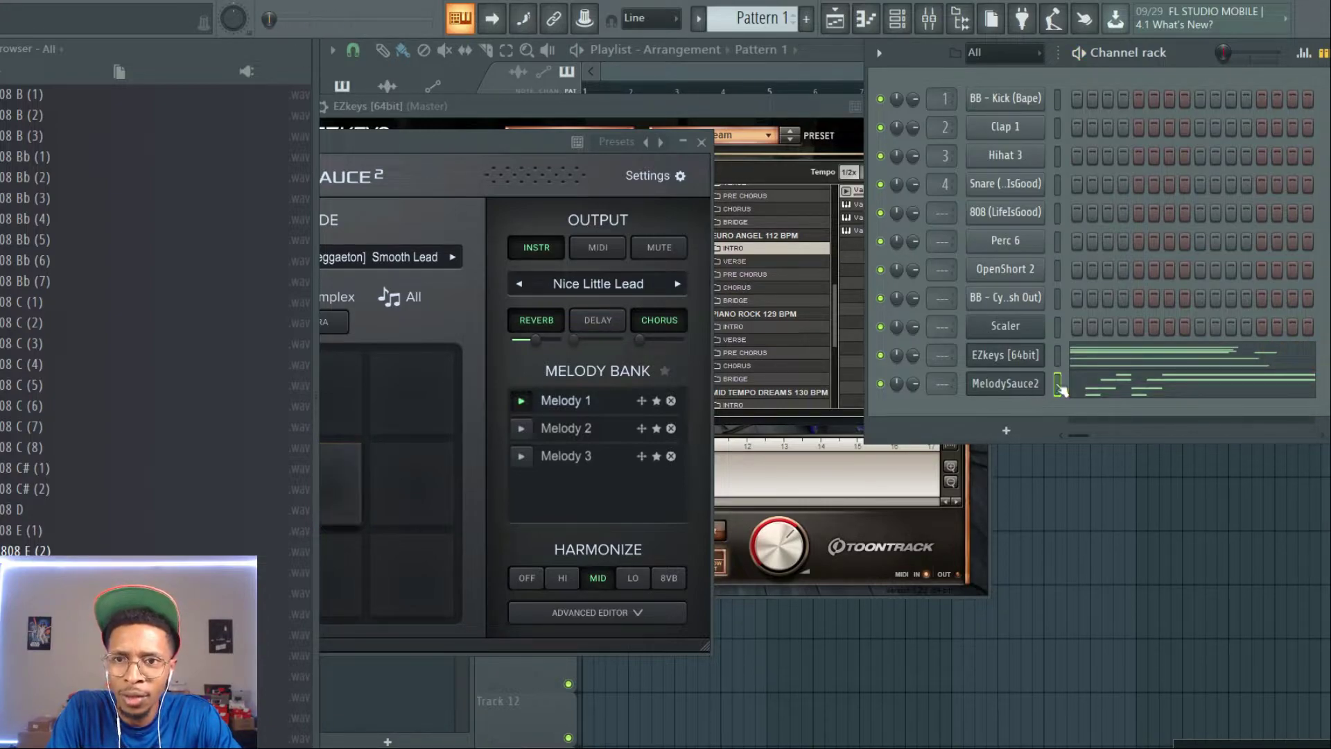
left_click_drag(506, 140, 634, 332)
left_click(1123, 388)
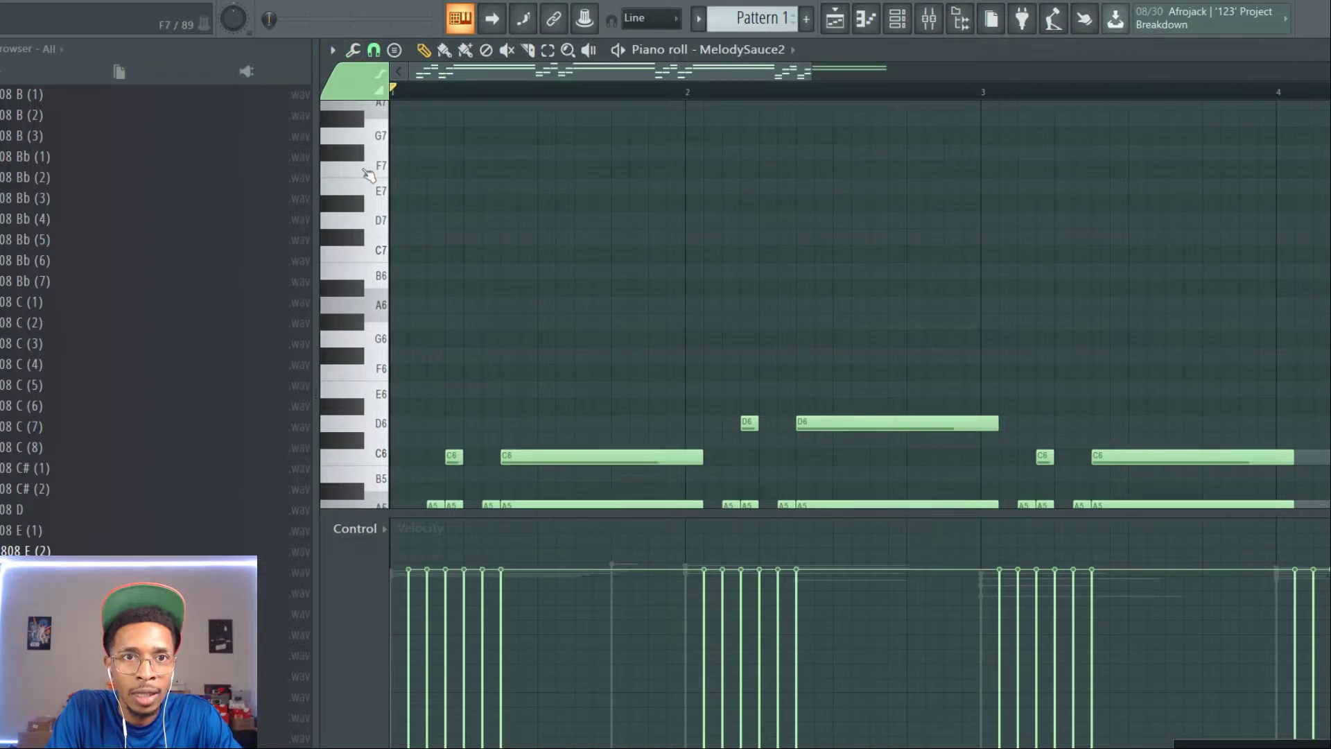
Step: Apply Helpers > Scale highlighting with Minor Natural (Aeolian) on root A in the piano roll
left_click(332, 50)
mouse_move(398, 158)
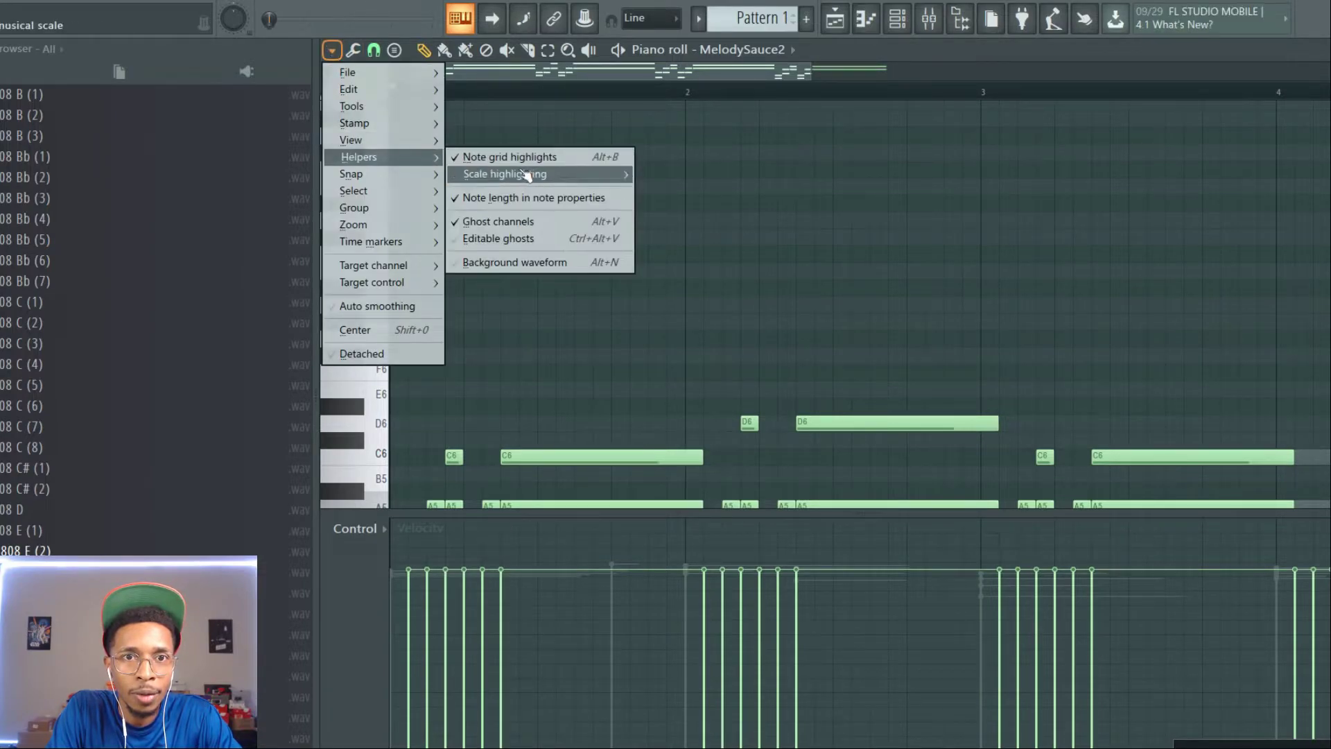
mouse_move(546, 177)
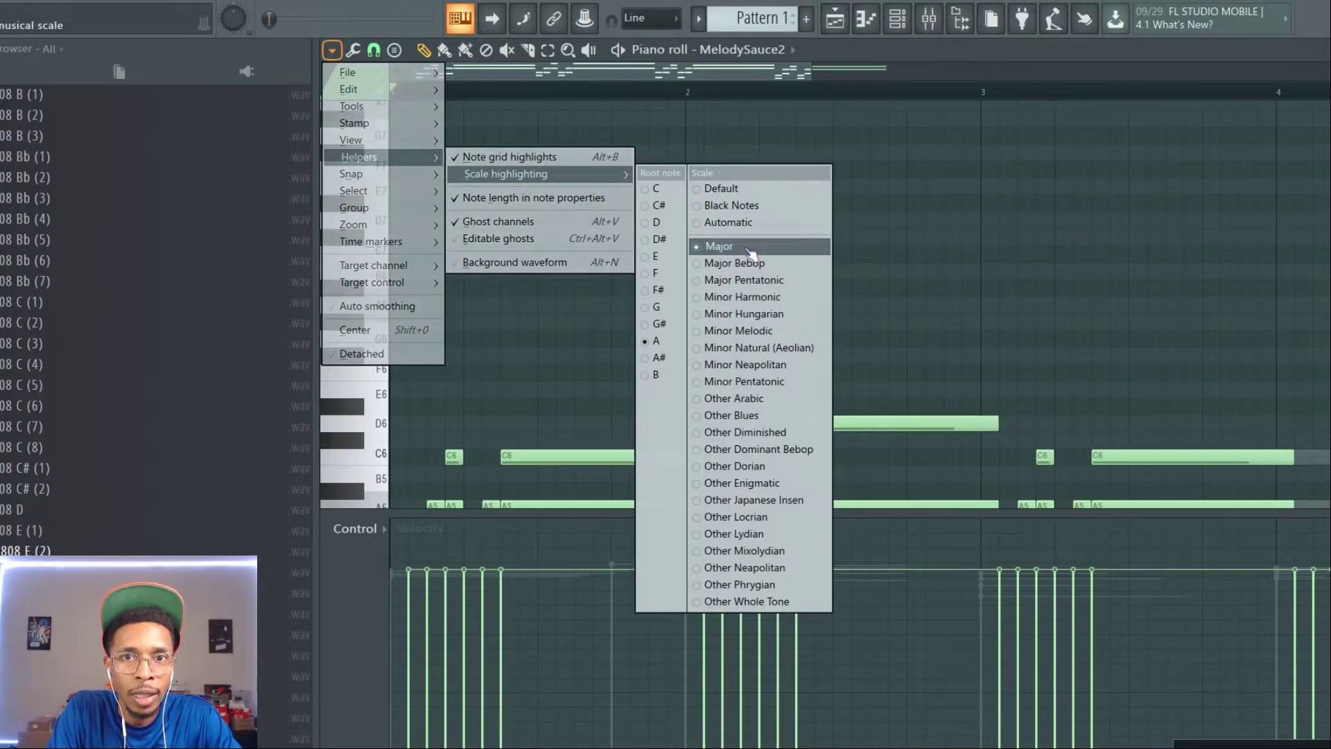
left_click(756, 347)
scroll(968, 217, "down", 5)
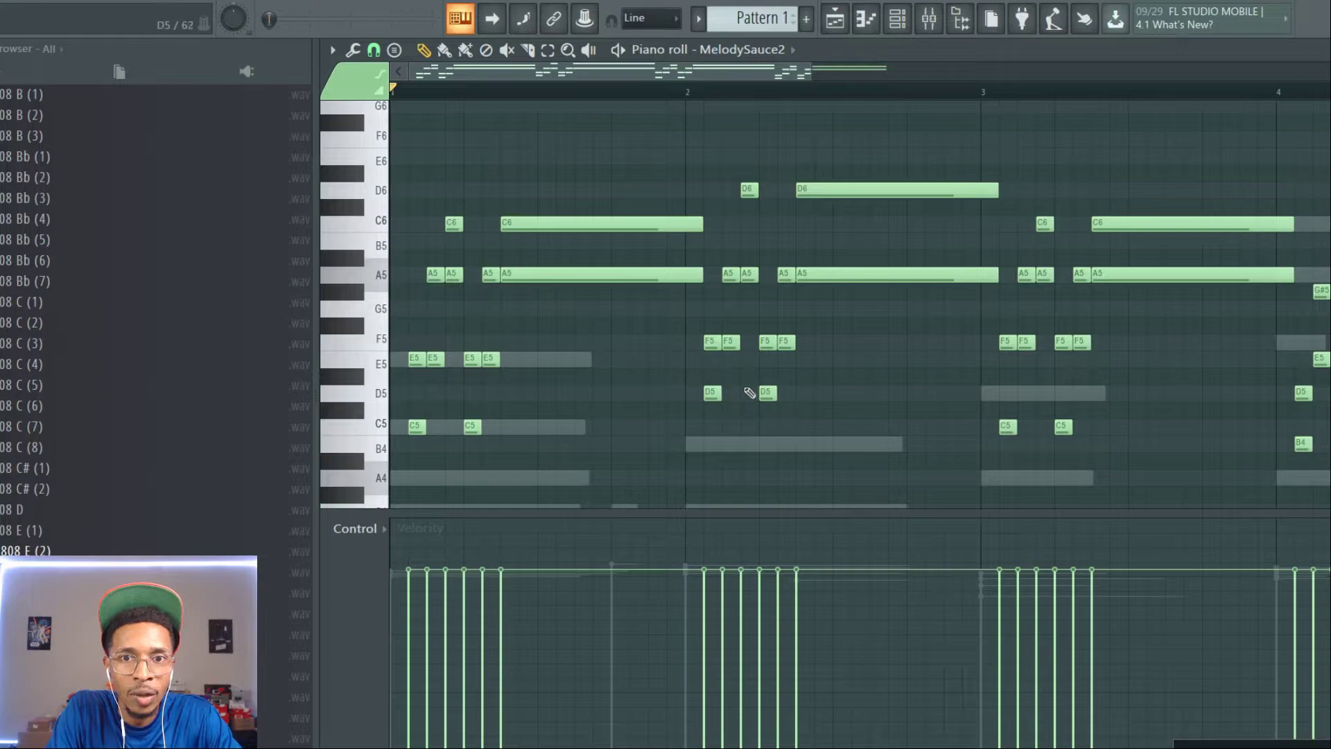
Step: Raise the bar 2 melody notes two semitones and drop them one octave
scroll(739, 262, "down", 4)
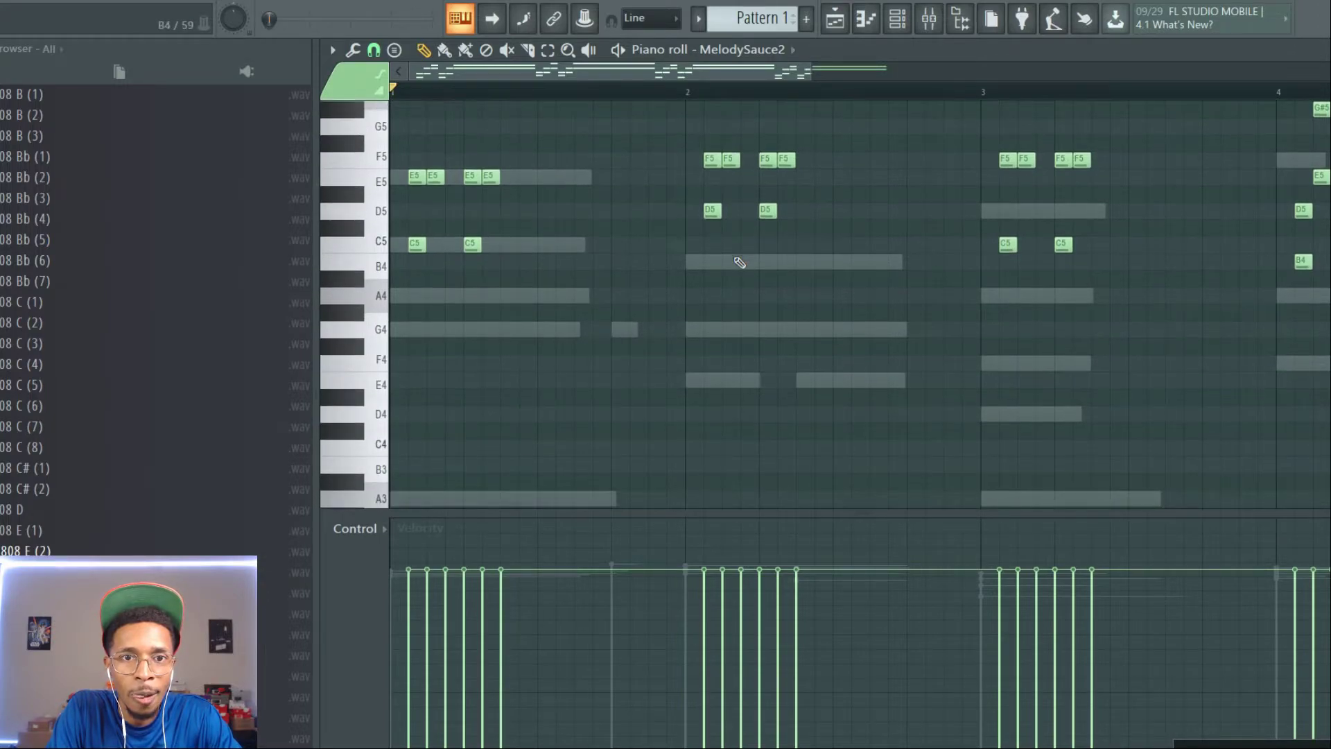
scroll(738, 262, "up", 4)
left_click_drag(719, 167, 902, 438)
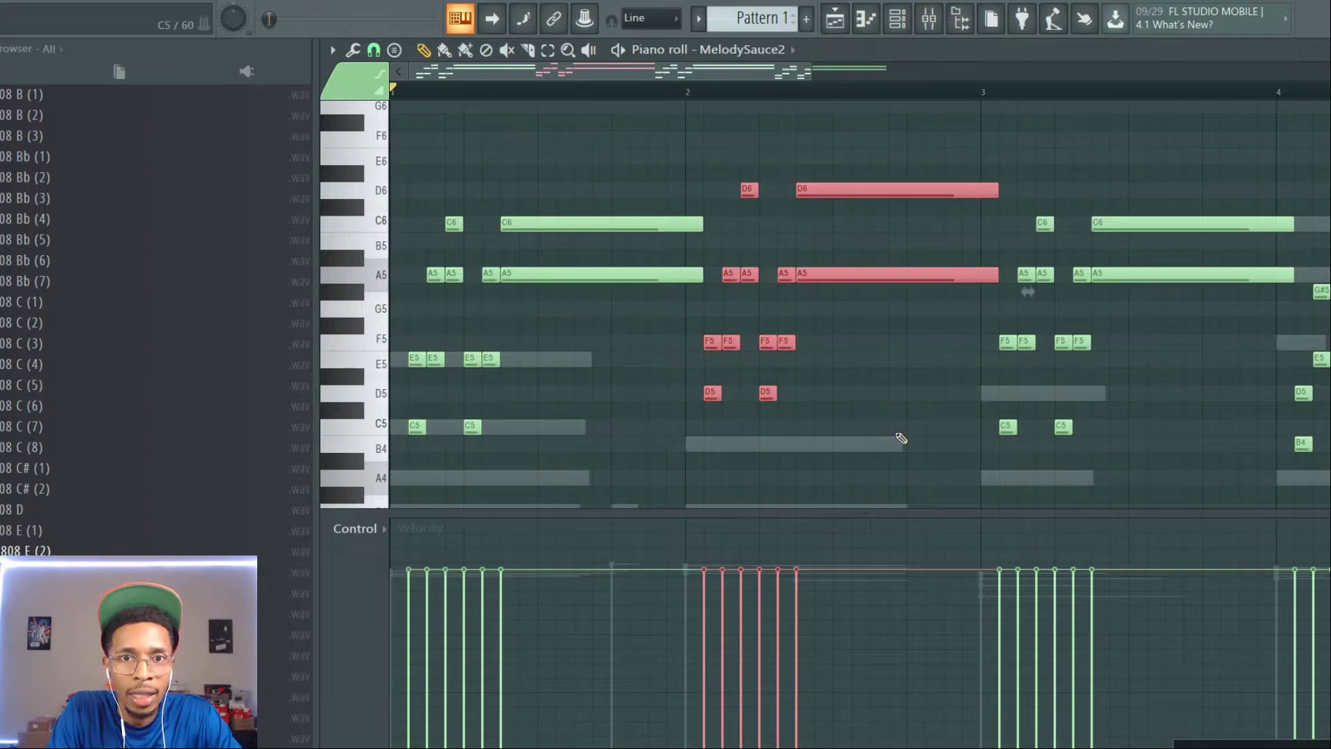
key("Up")
key("Up")
key("ctrl+Down")
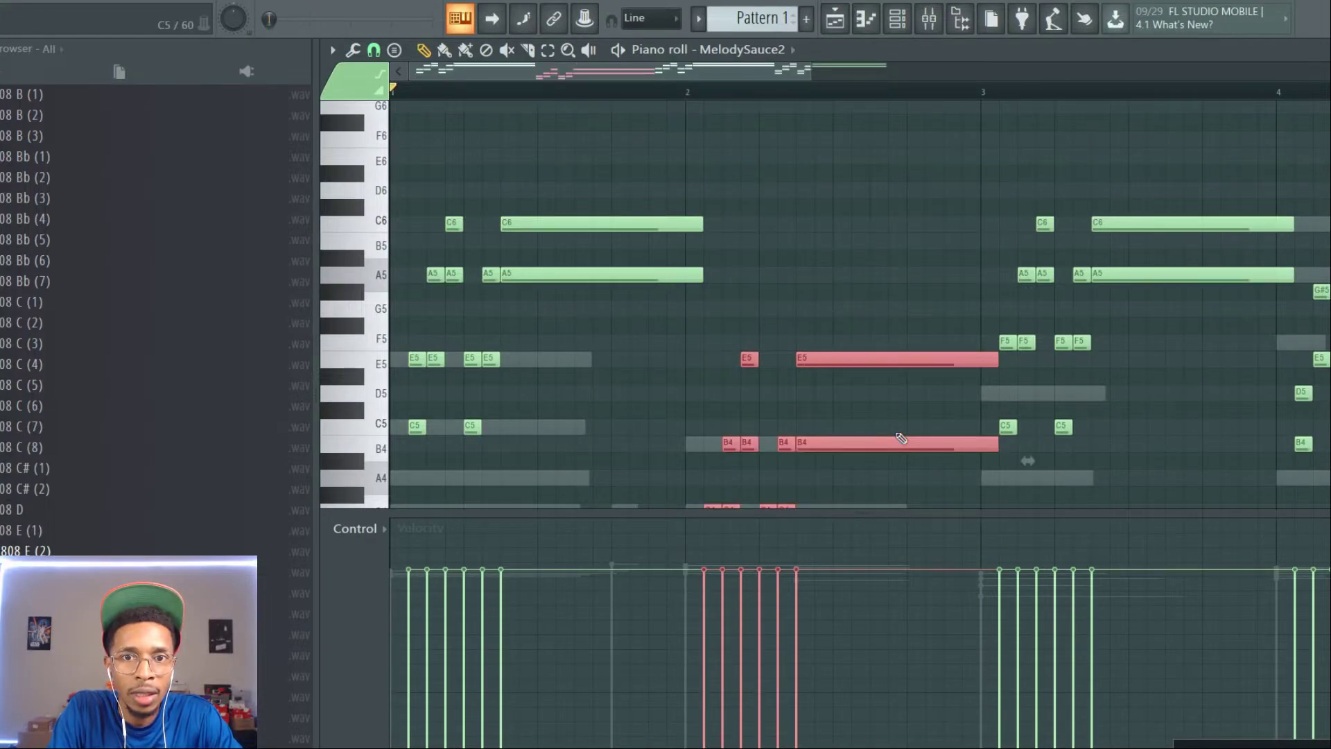
Step: Play the melody with bars 1 to 5 in view to hear the transposed notes
key("space")
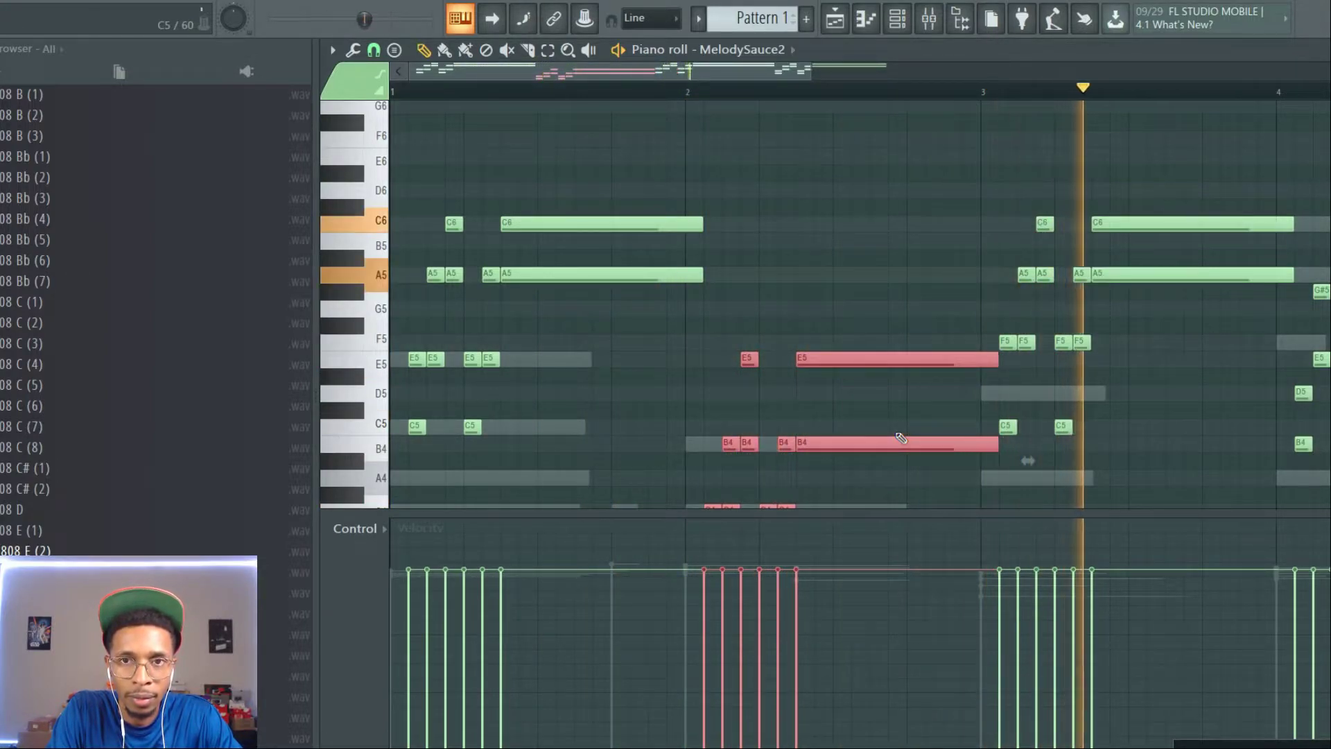
left_click_drag(807, 71, 1044, 42)
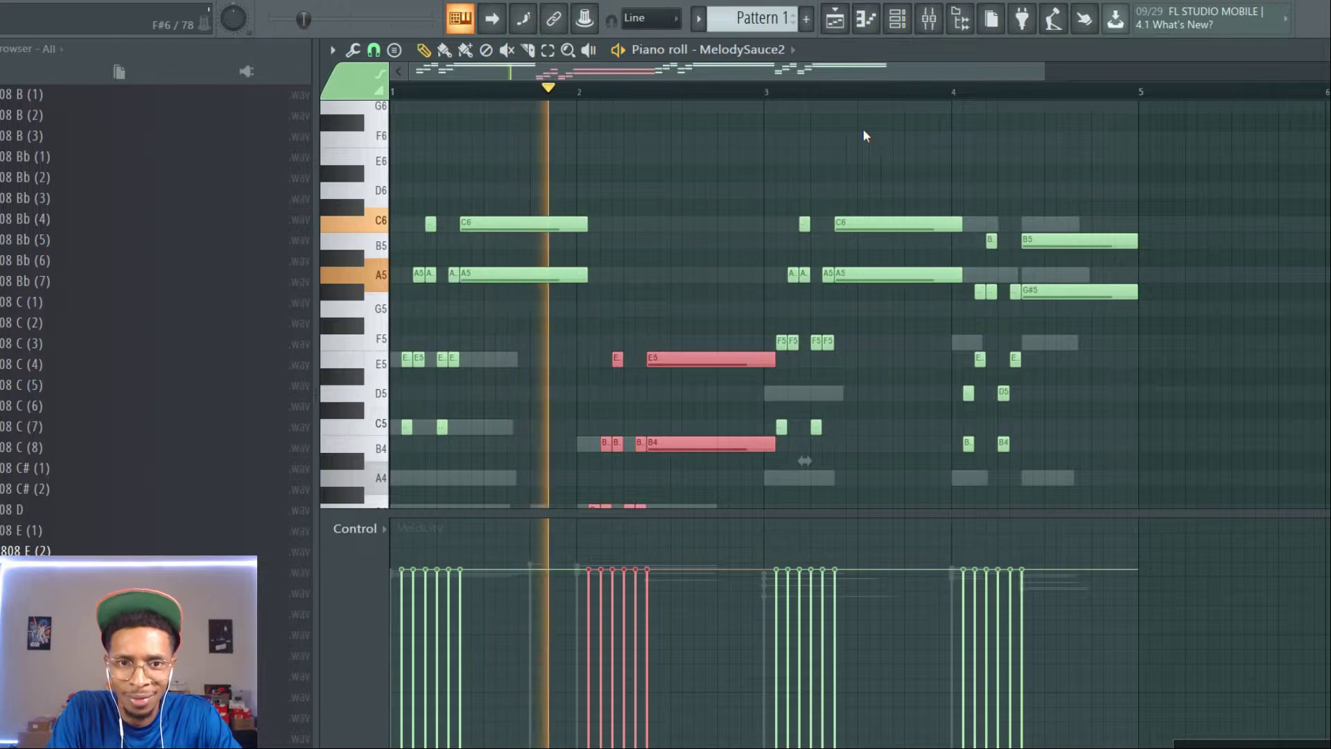
key("space")
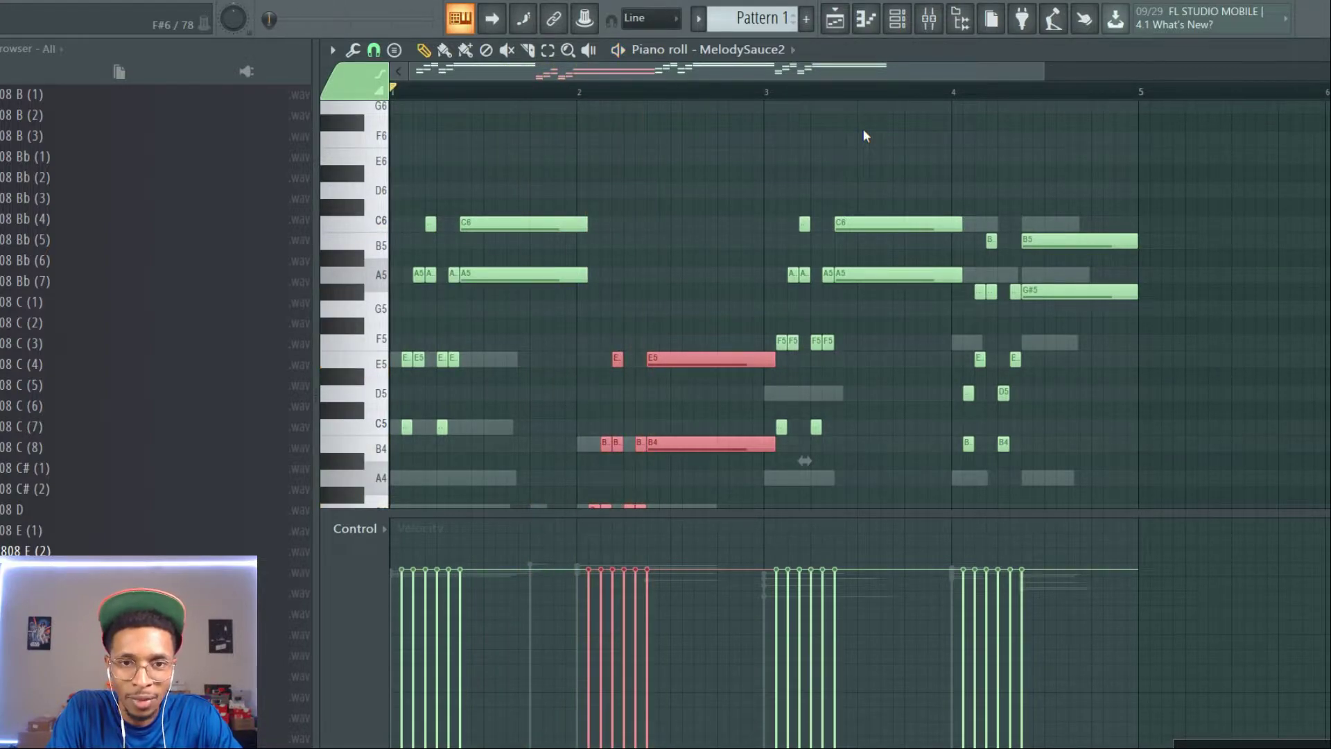
key("F6")
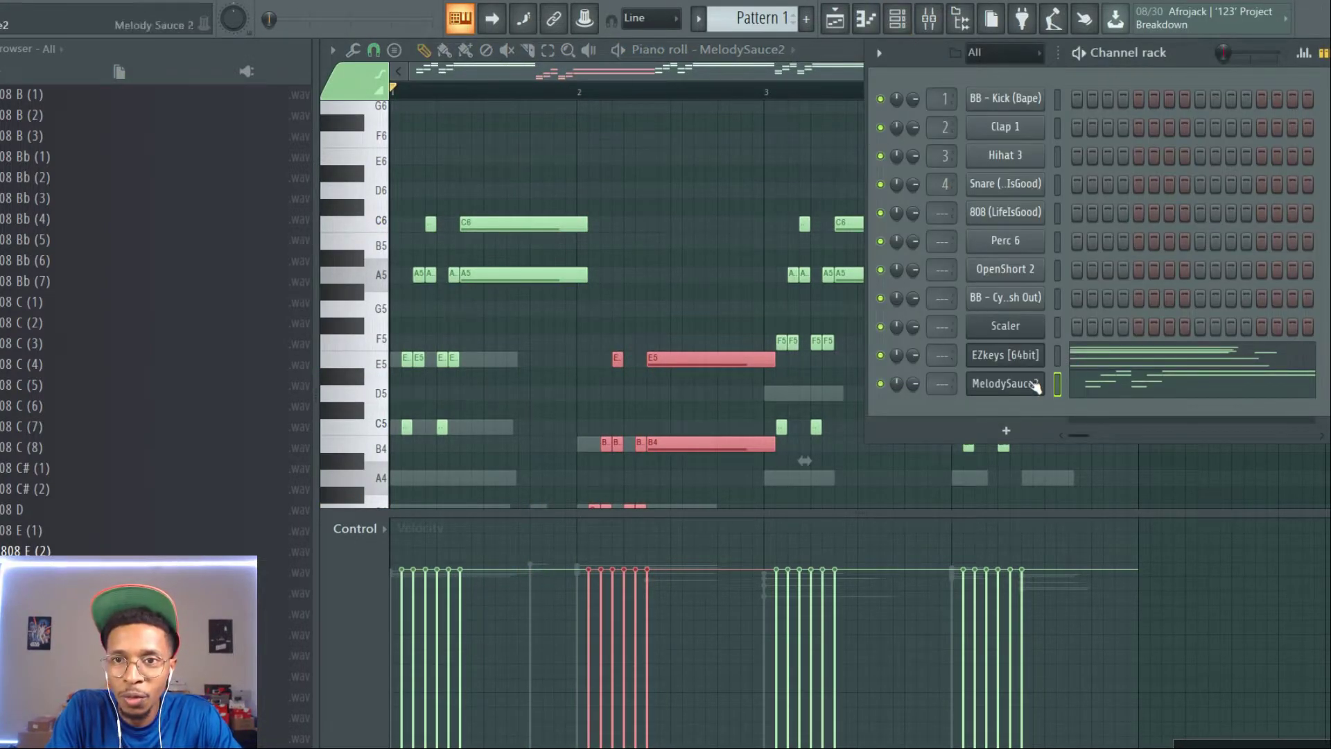
Step: Drag Melody 2 from Melody Sauce 2 onto the MelodySauce2 channel and audition it
left_click(1004, 383)
left_click_drag(671, 376, 1005, 99)
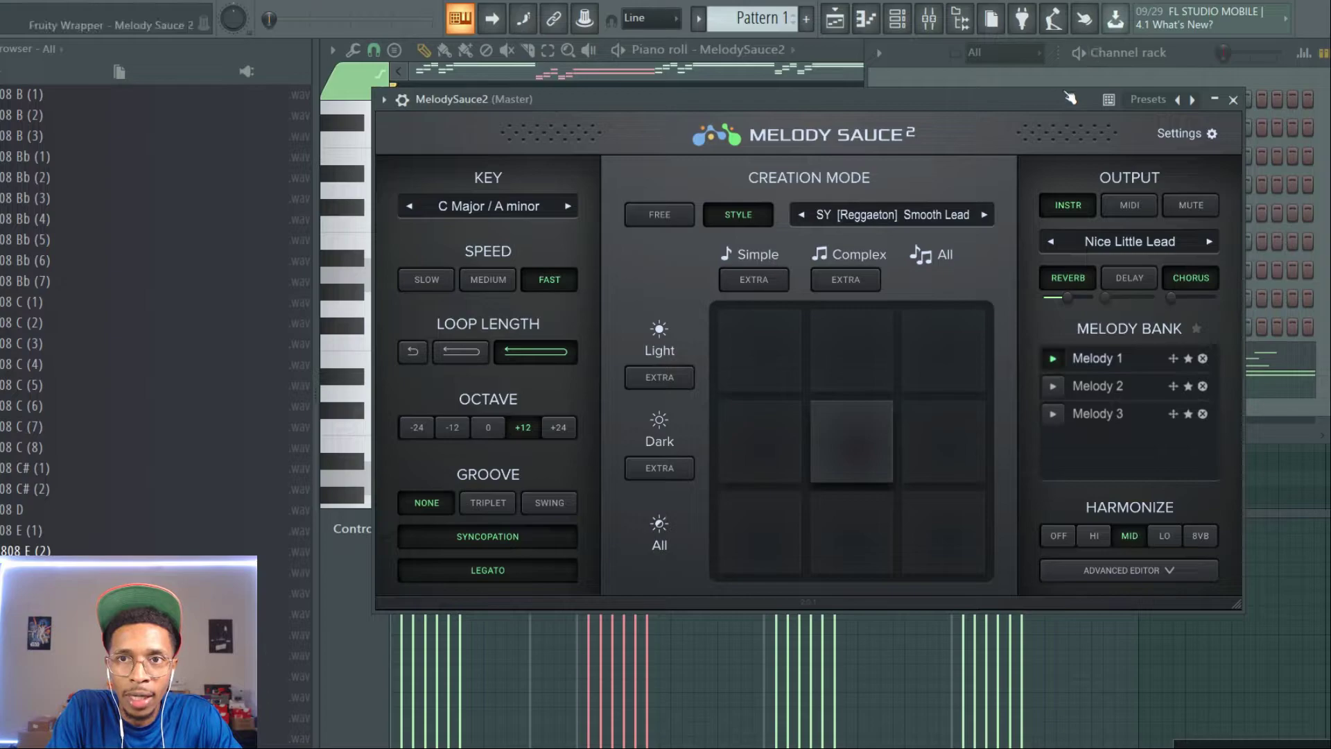
left_click_drag(1070, 99, 633, 162)
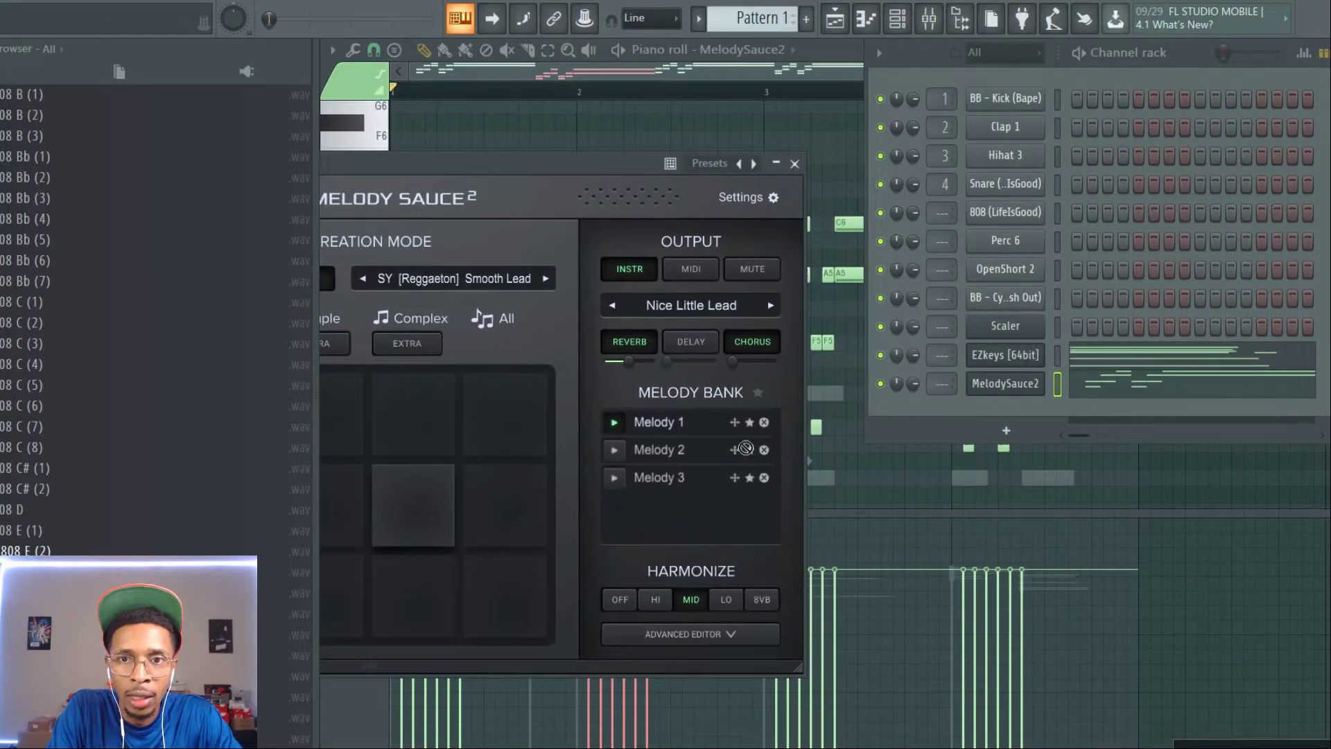
left_click_drag(735, 450, 999, 388)
key("space")
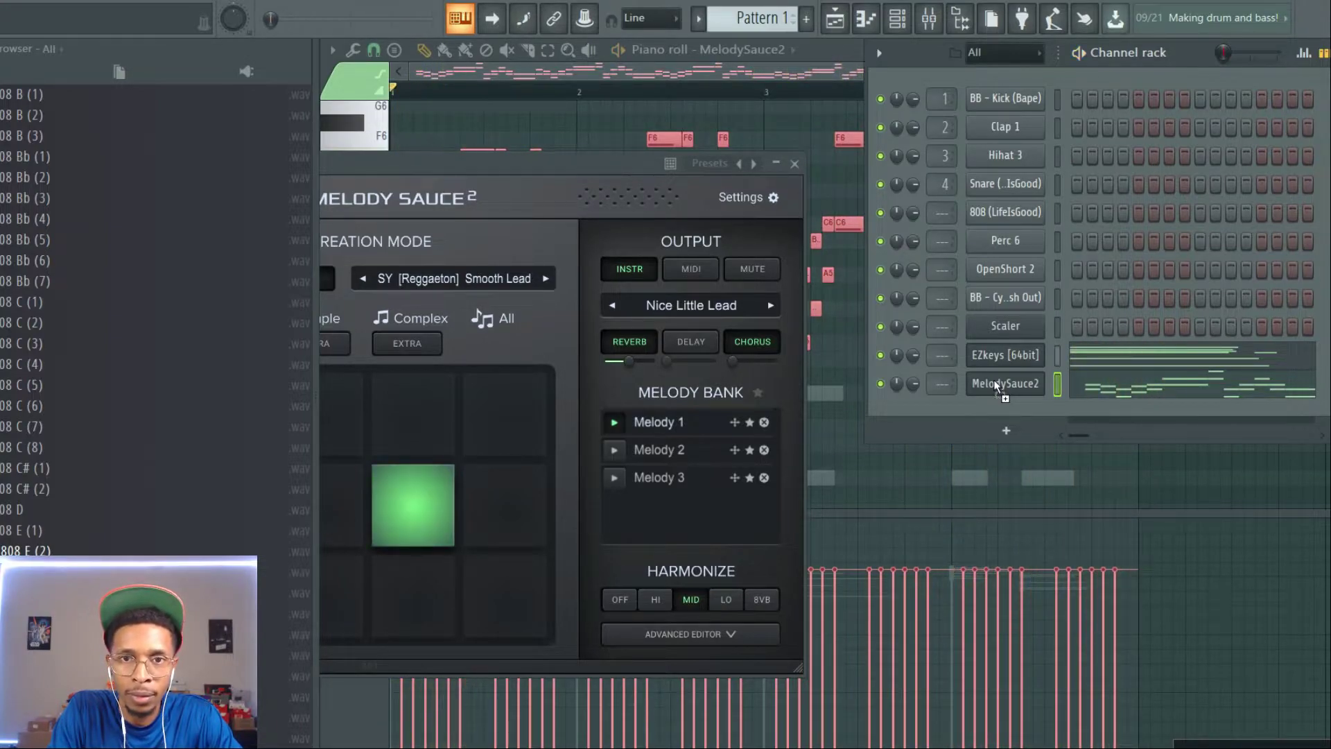
left_click(1145, 392)
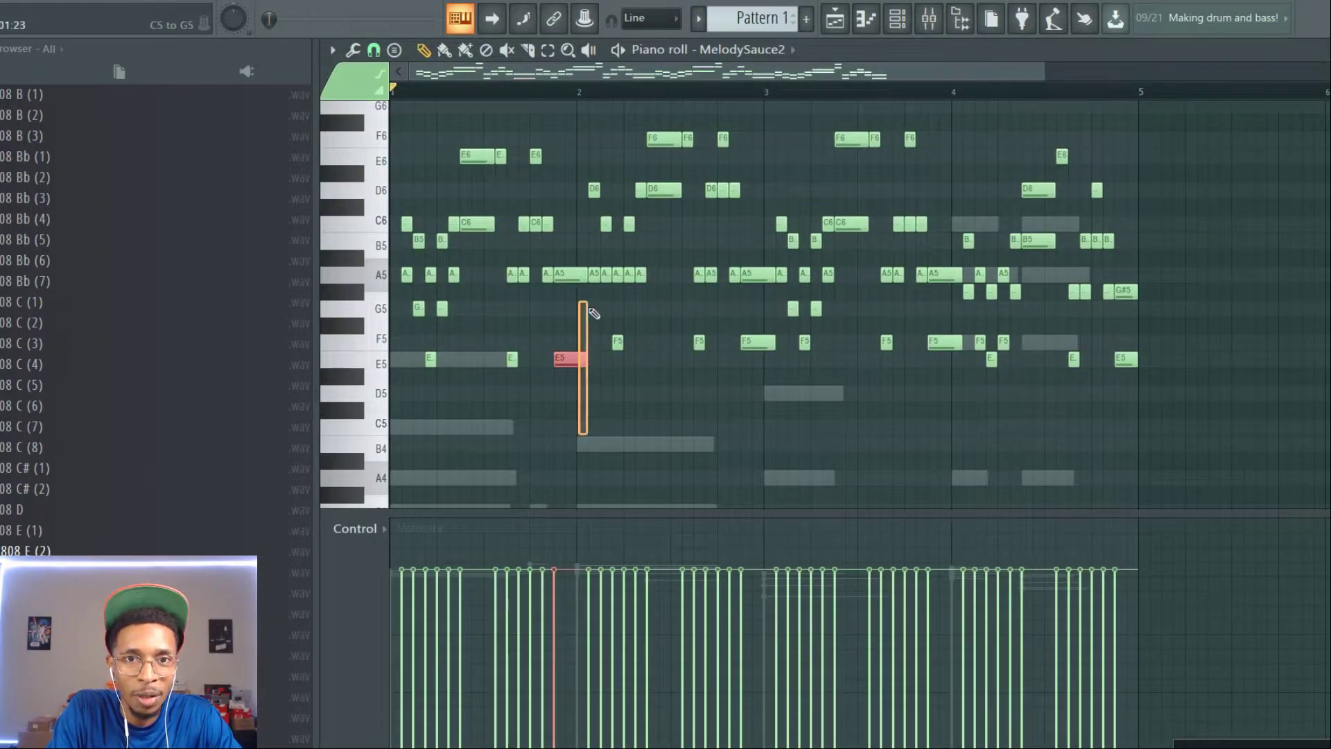
Step: Delete the bar 2 notes from the melody and play back the result
left_click_drag(633, 122, 760, 131)
key("Delete")
key("space")
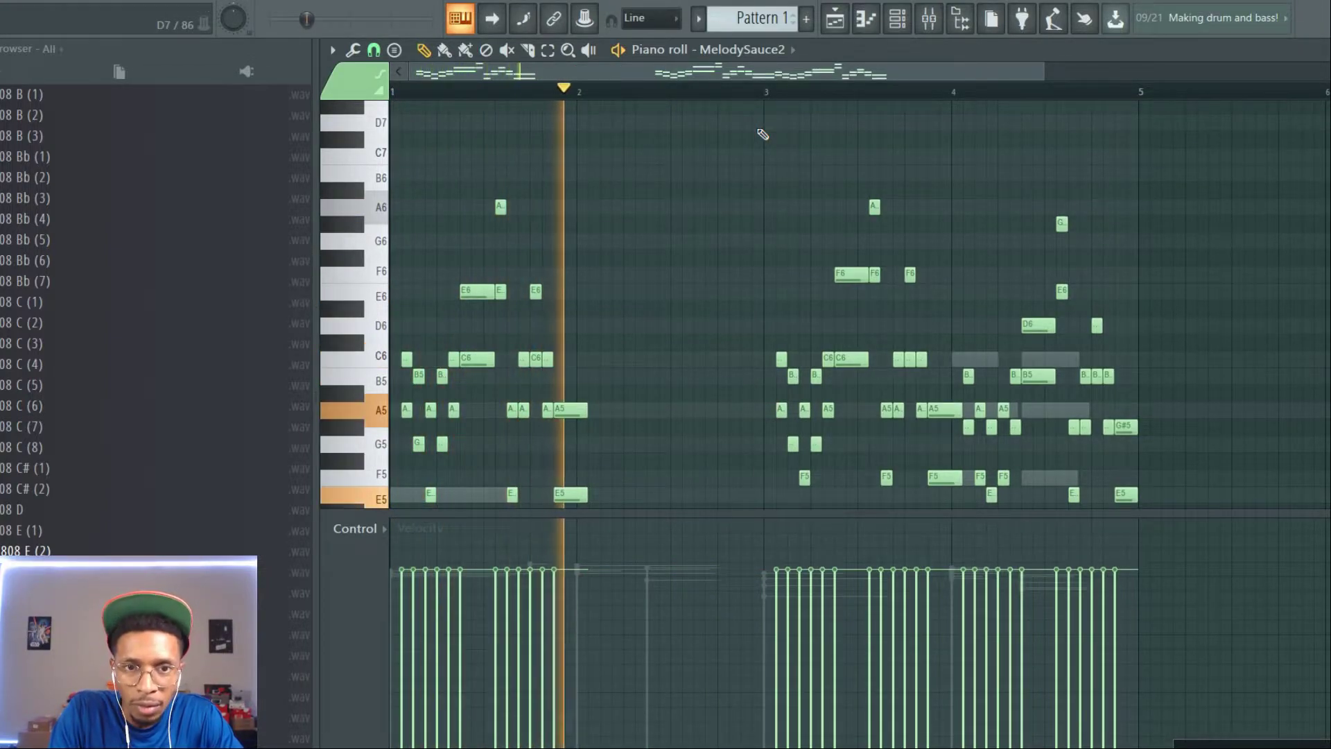
key("space")
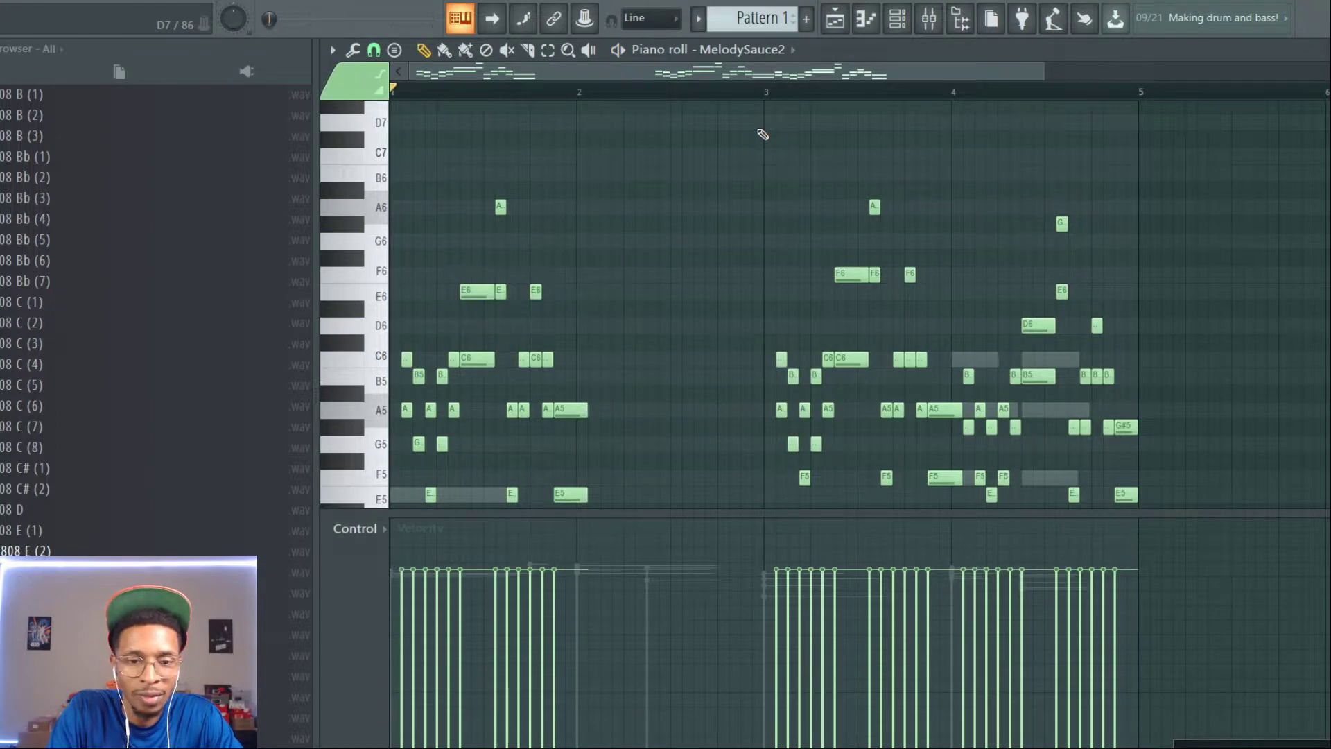
key("F6")
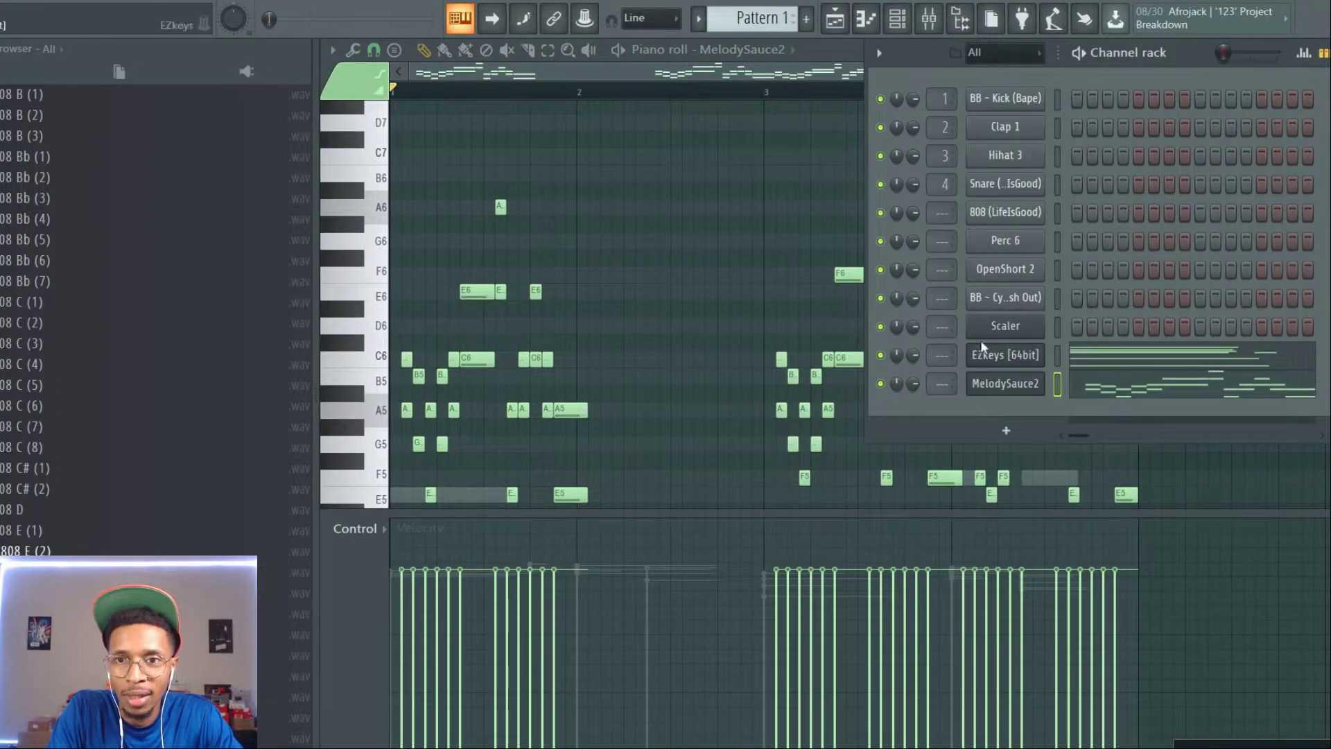
Step: Set Melody Sauce 2's output to MIDI and audition the melody
left_click(994, 383)
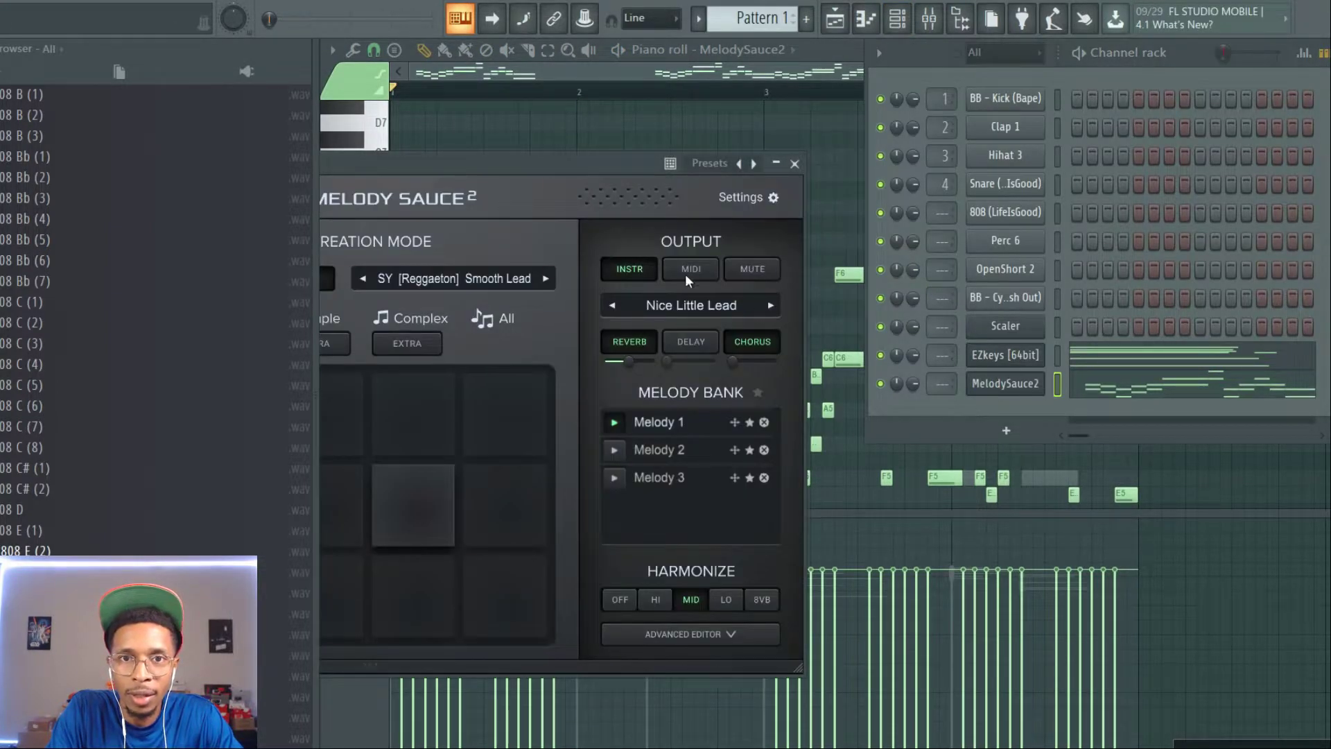
key("space")
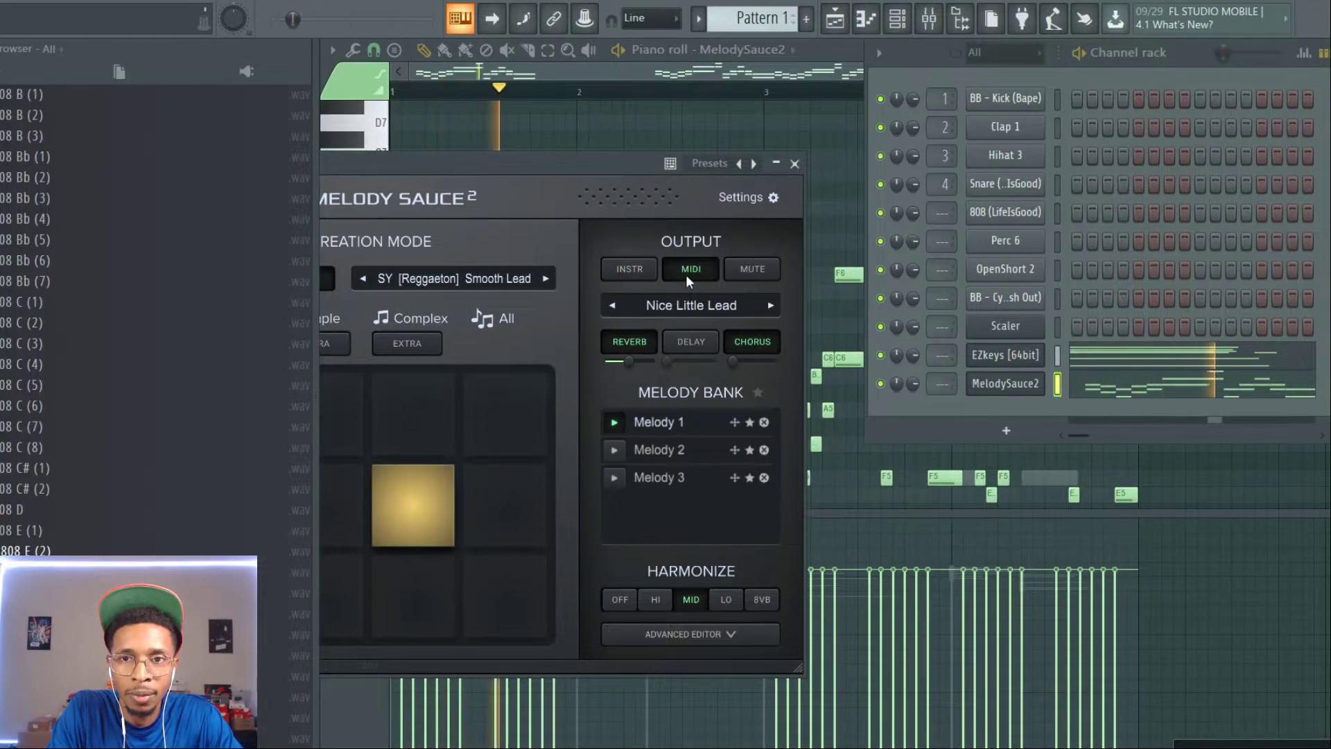
key("space")
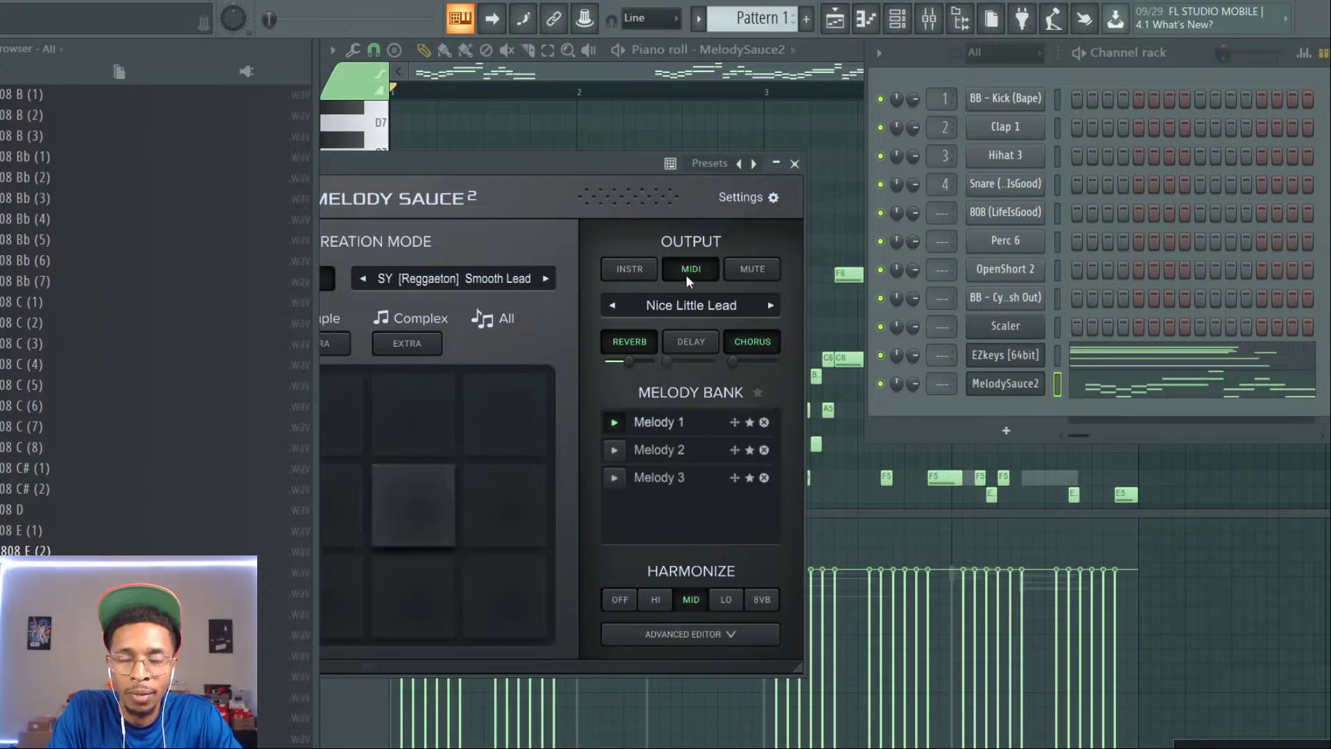
Step: Add an ElectraX channel loaded with BELLS_Aquamarine from the StudioPlug - Glacier bank
left_click(1006, 430)
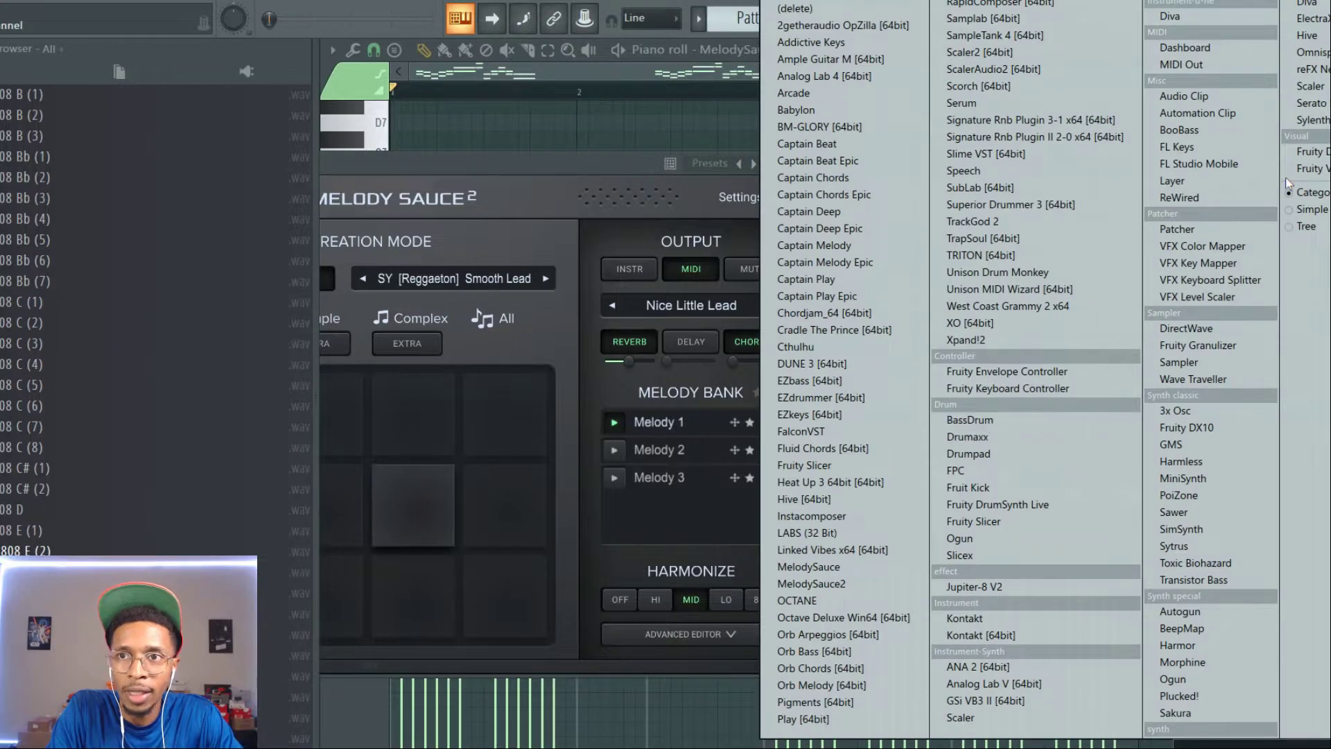
left_click(1312, 19)
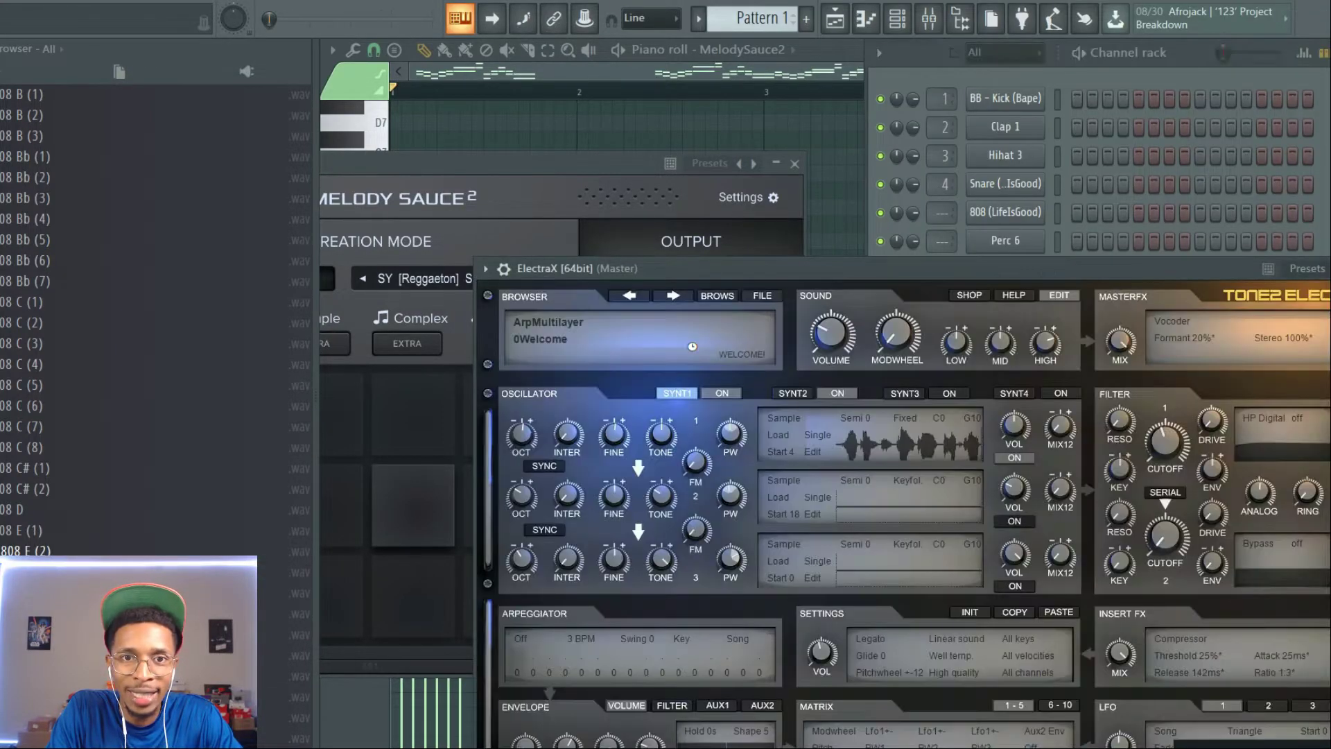
left_click(692, 346)
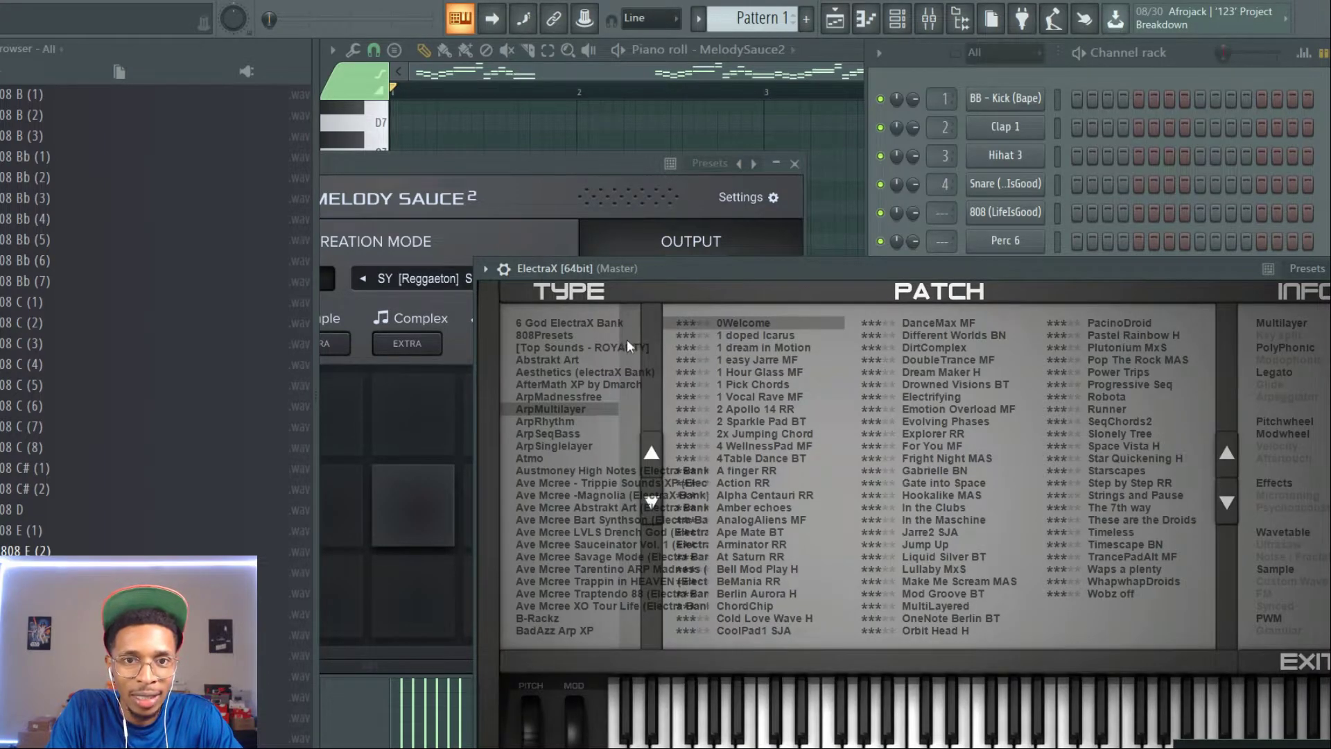
scroll(617, 570, "down", 15)
left_click(589, 384)
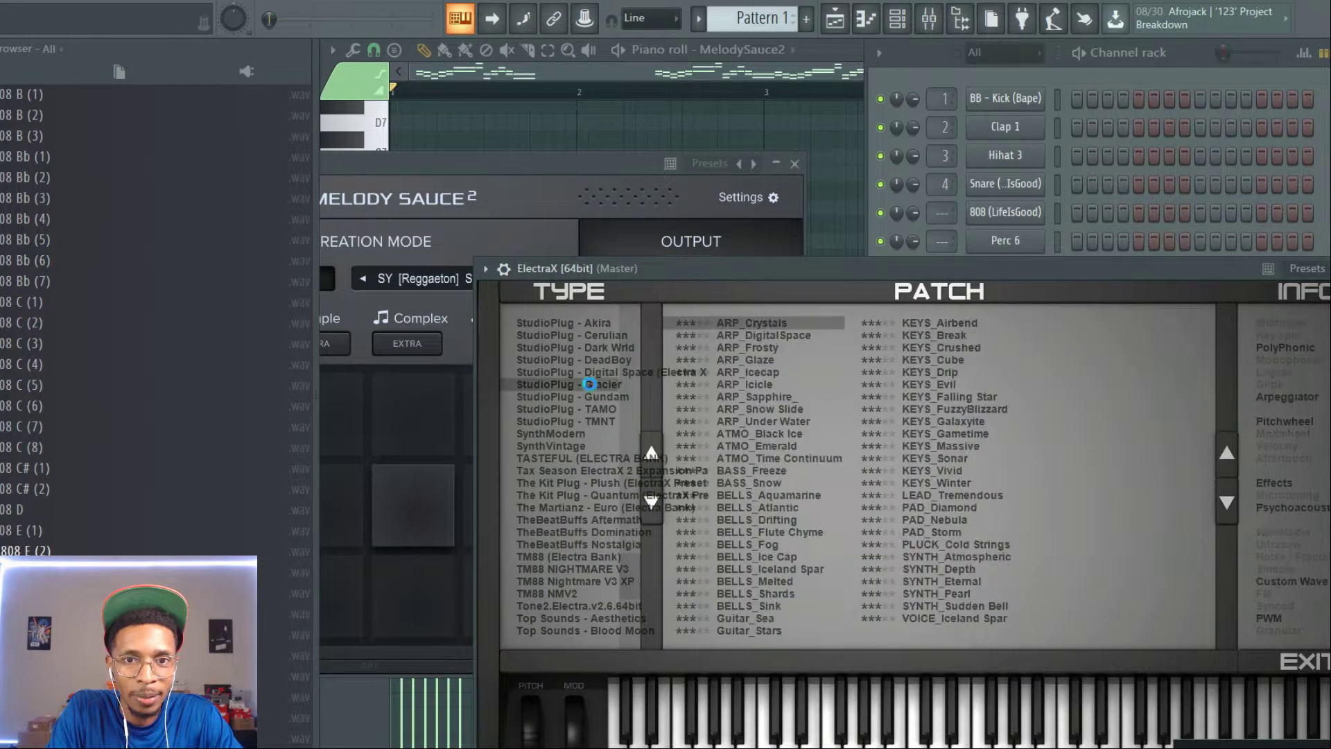
left_click(782, 485)
left_click(783, 495)
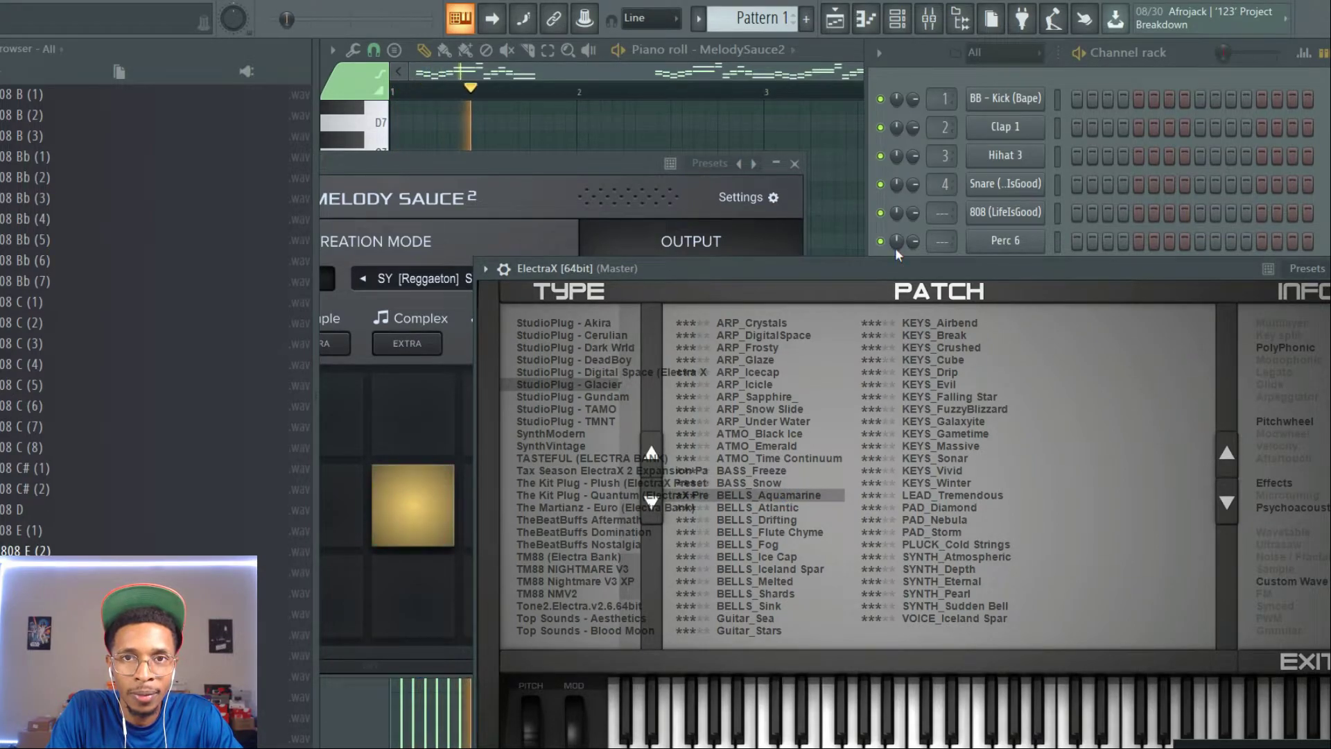
left_click_drag(895, 266, 833, 538)
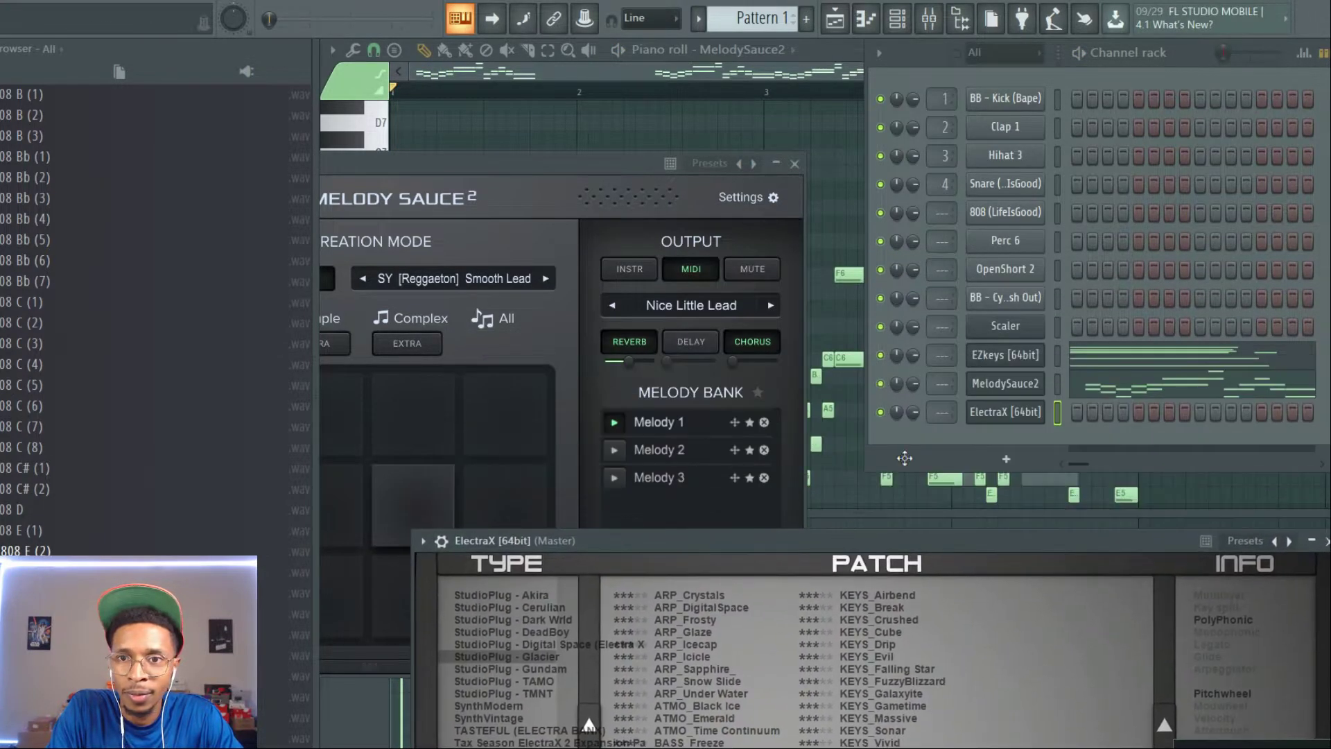
right_click(1000, 380)
Step: Copy MelodySauce2's notes into ElectraX, mute MelodySauce2, and audition ElectraX
left_click(1026, 421)
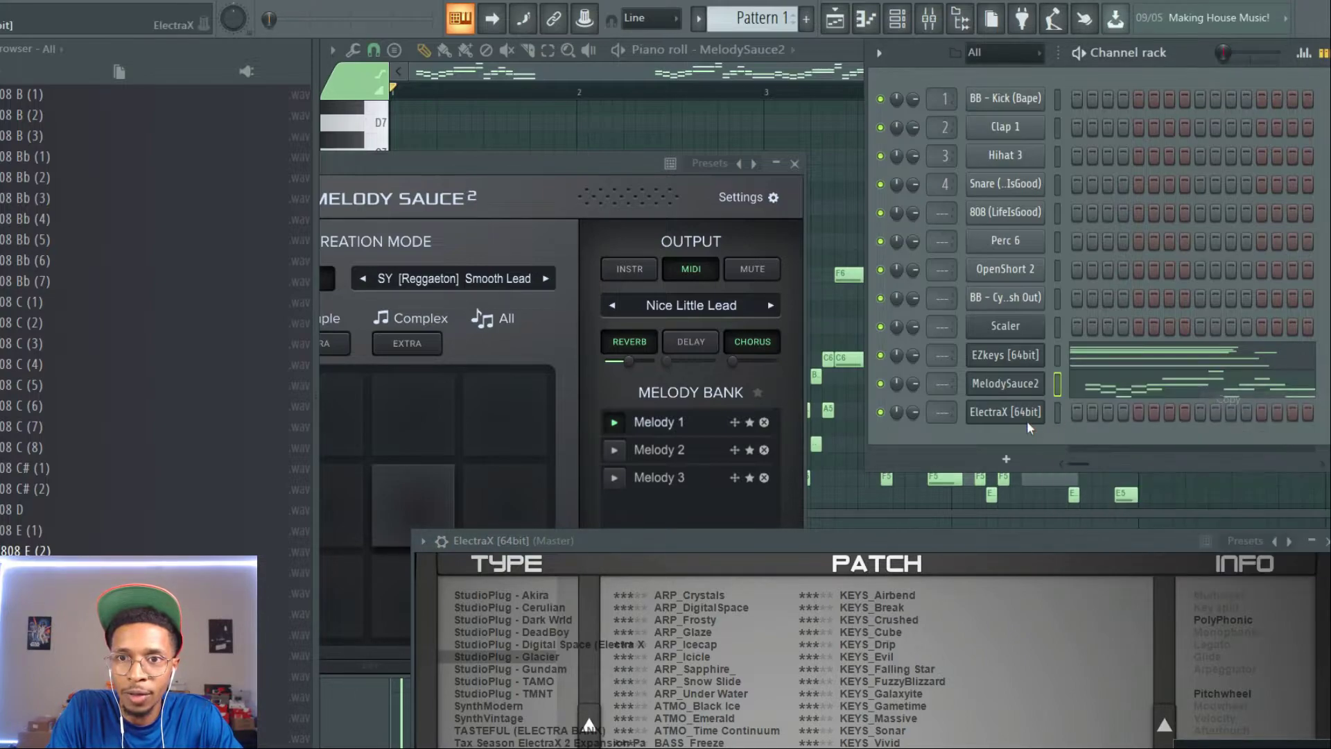
right_click(1005, 408)
left_click(1227, 444)
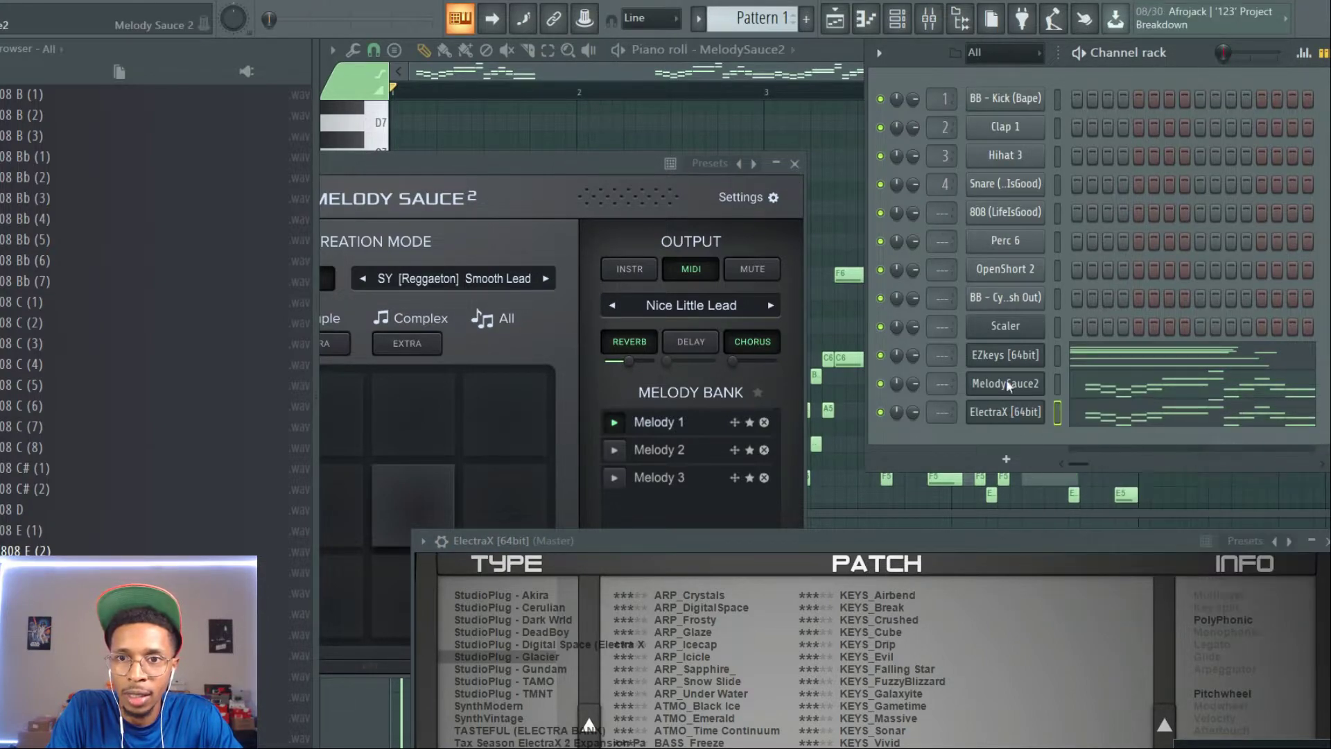
left_click(880, 384)
key("space")
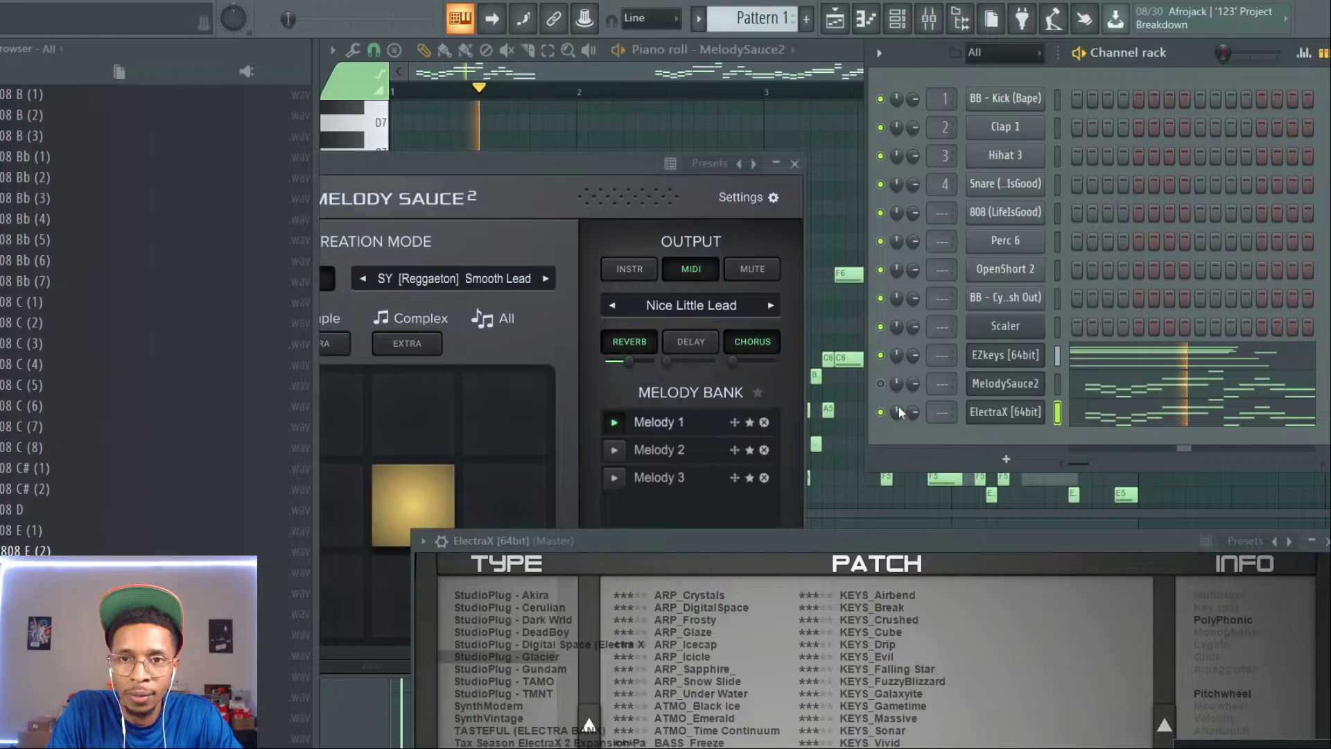
scroll(914, 412, "down", 5)
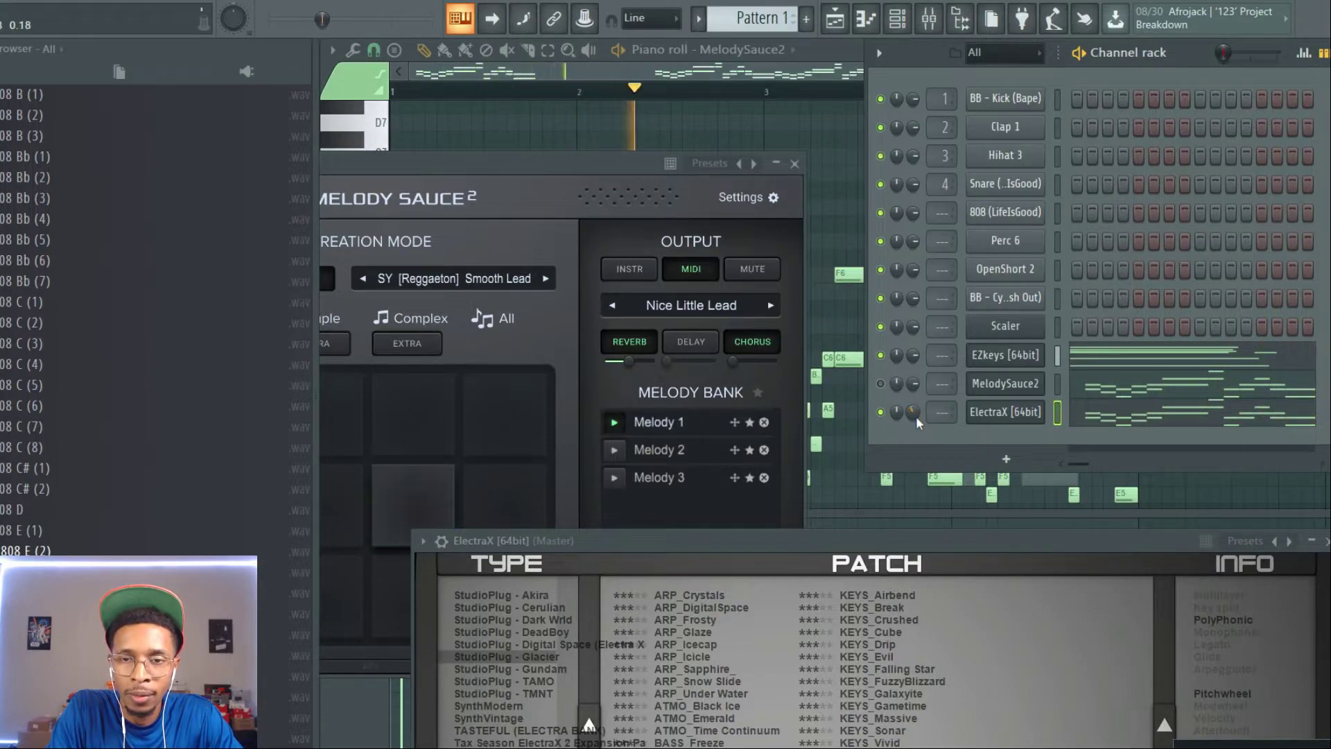
key("space")
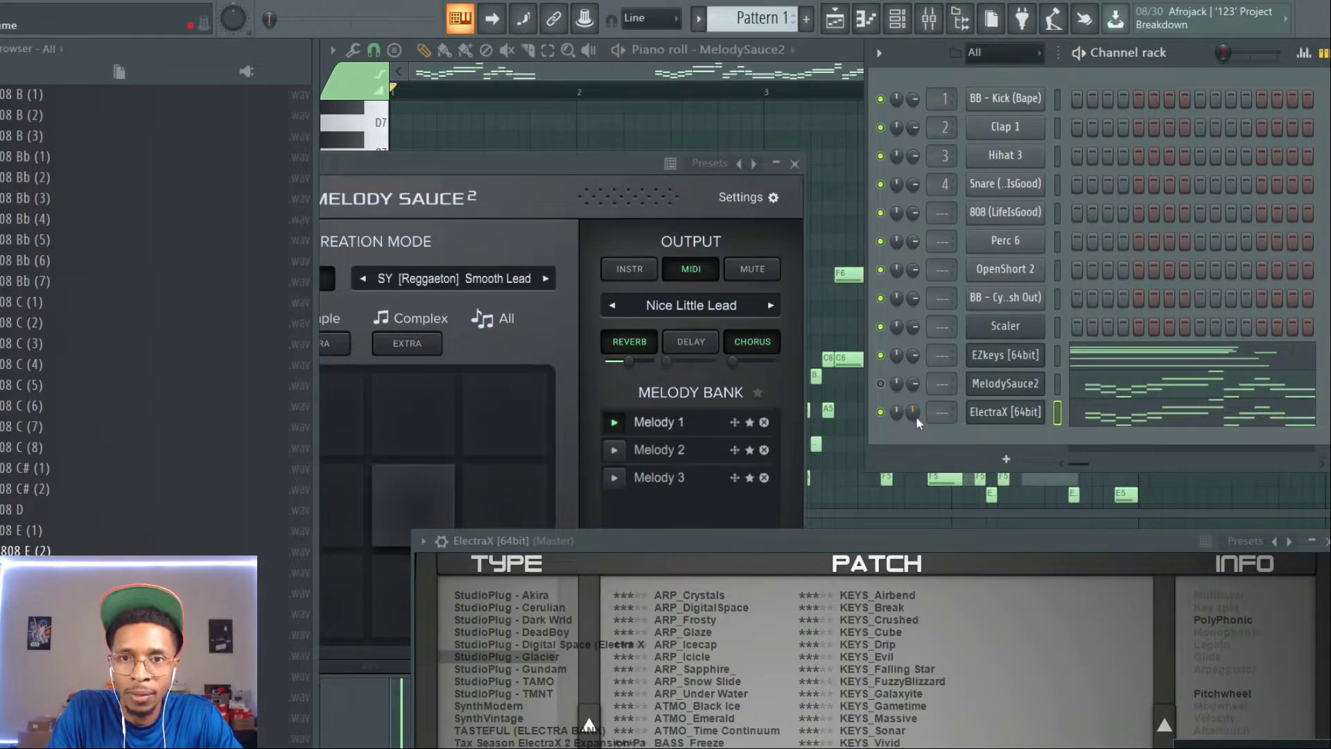
key("space")
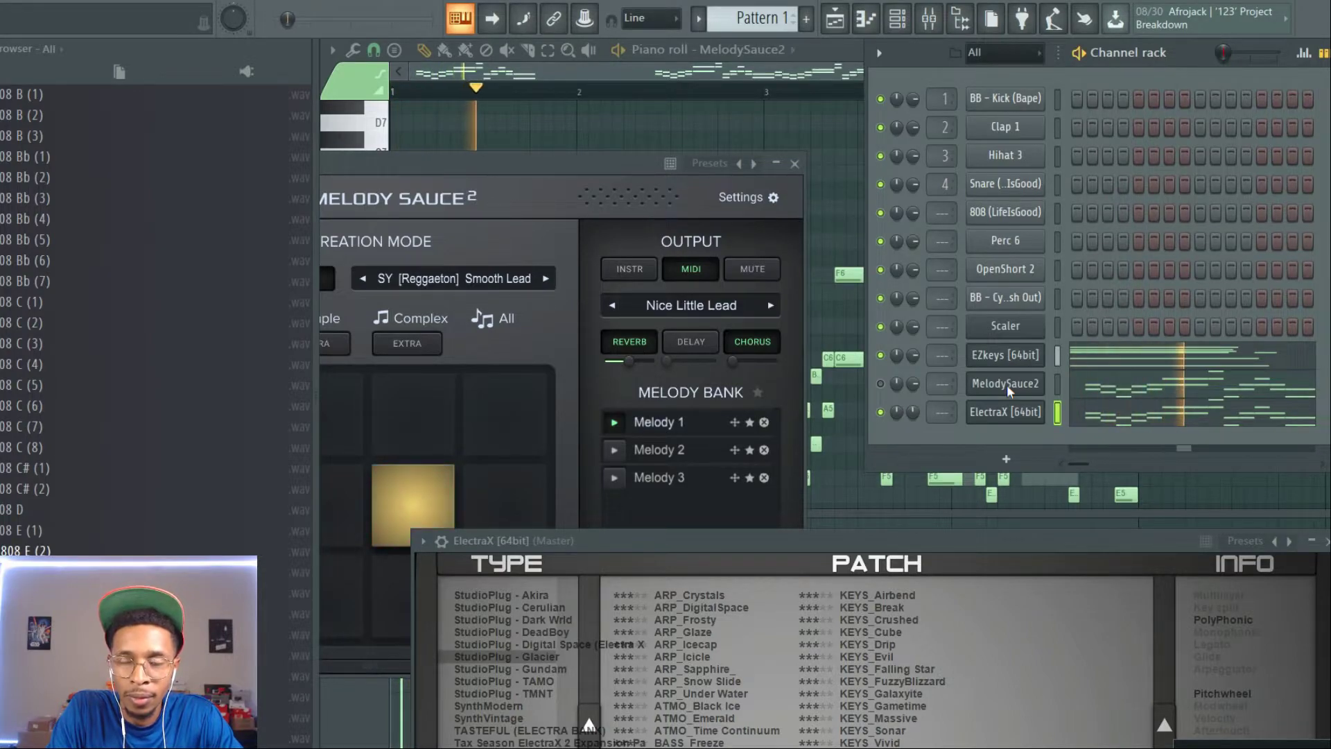
Step: In ElectraX's piano roll, select a block of notes and delete them
left_click(1082, 409)
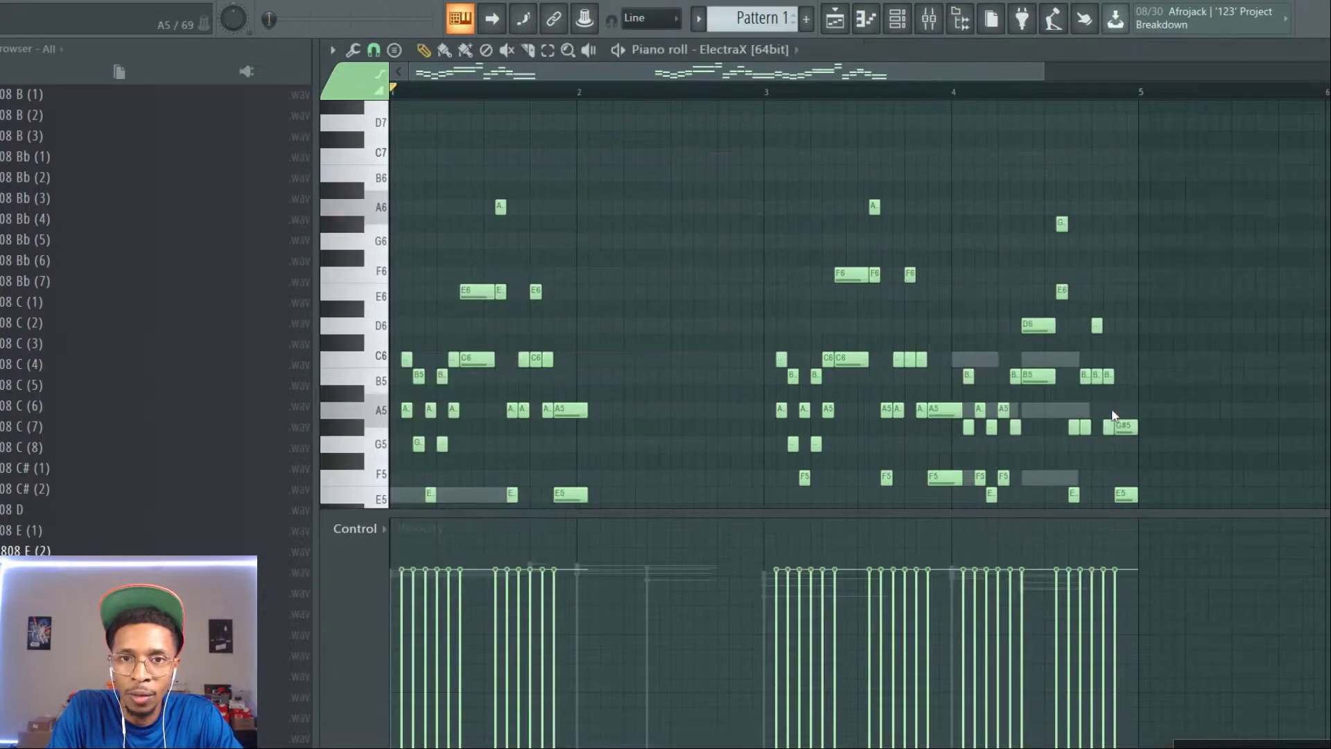
key("space")
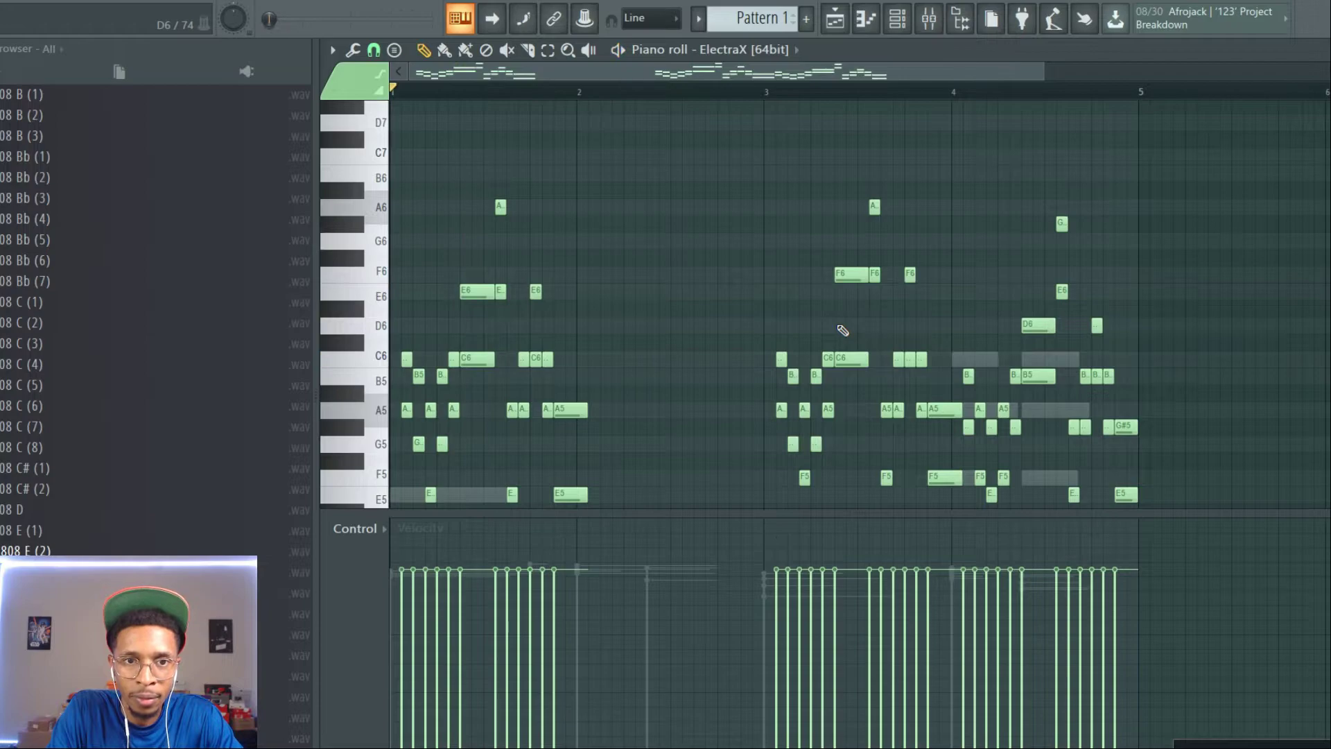
left_click_drag(511, 254, 660, 549)
key("space")
key("Delete")
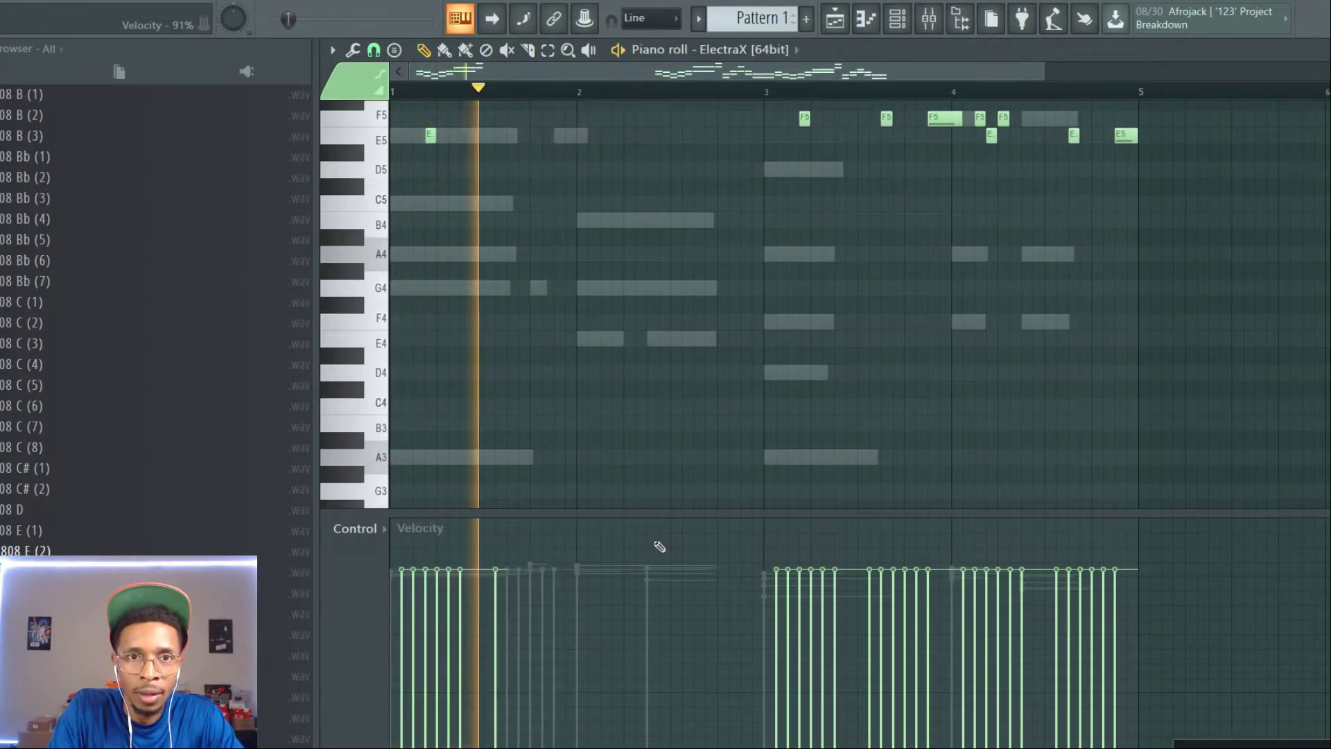
key("space")
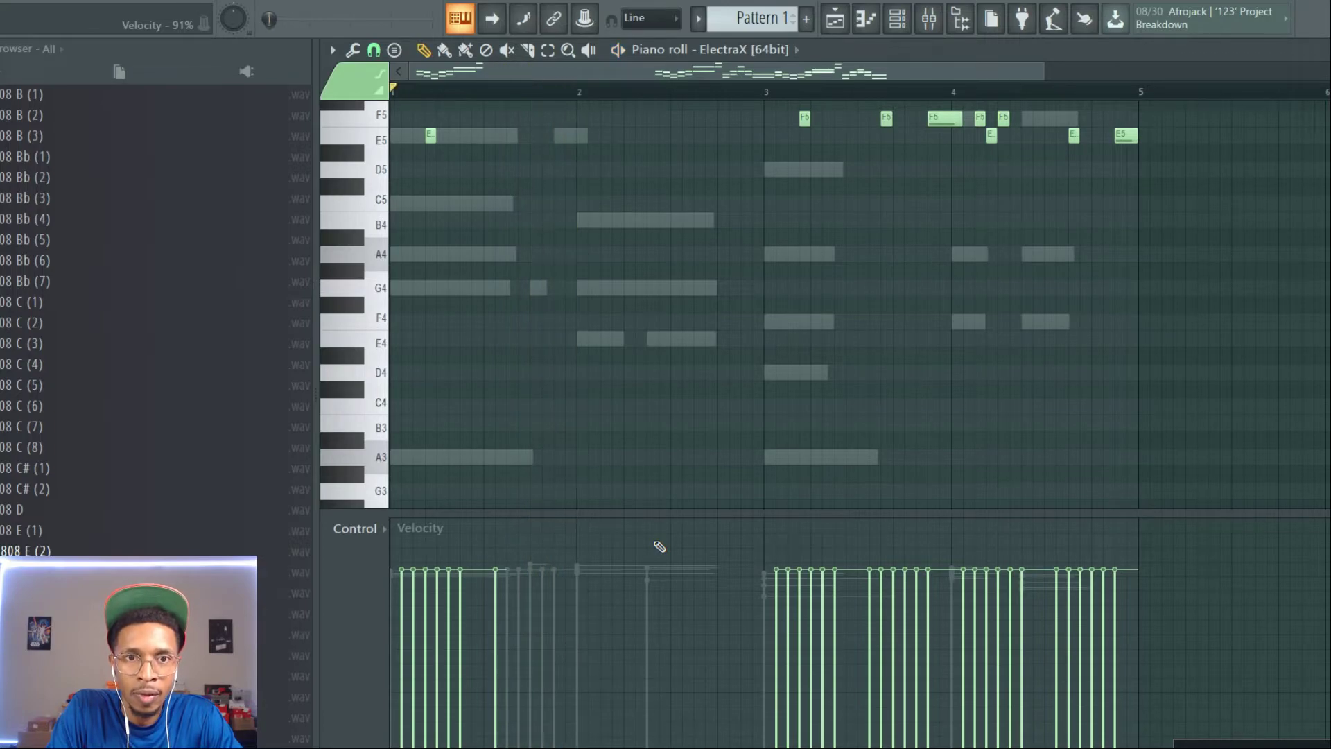
Step: Duplicate the bar 1 notes into bar 2 and transpose the copy down
scroll(659, 546, "up", 5)
left_click_drag(559, 398, 395, 103)
left_click_drag(409, 285, 595, 292)
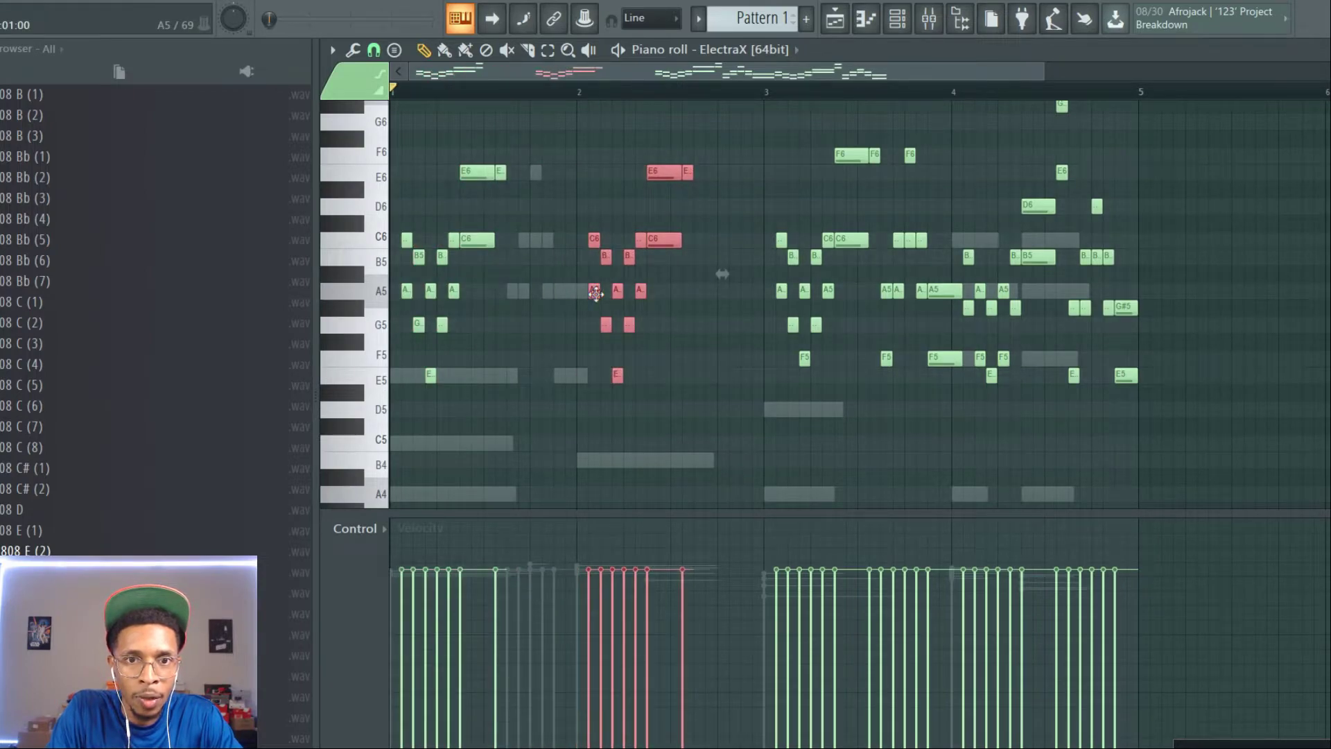
key("Down")
key("Down")
key("Down")
key("Down")
key("Down")
key("Down")
key("Down")
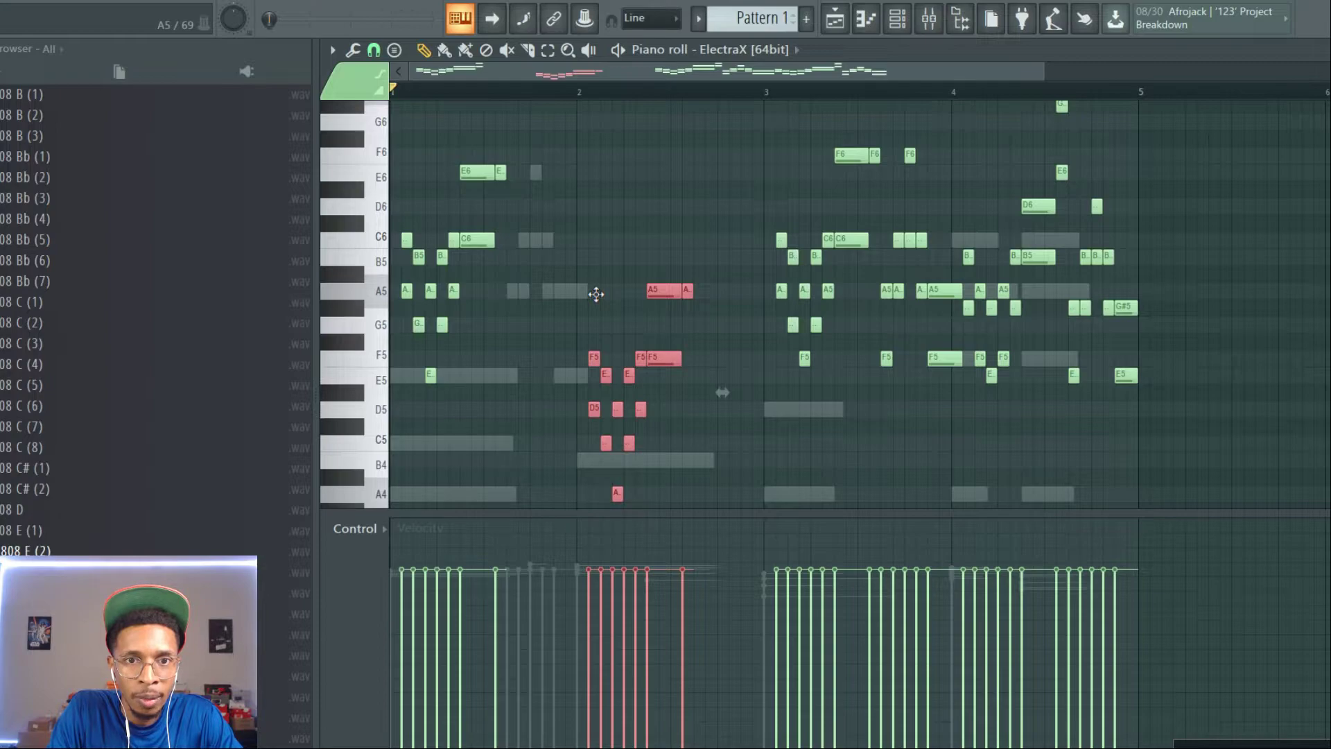
key("space")
scroll(595, 294, "down", 3)
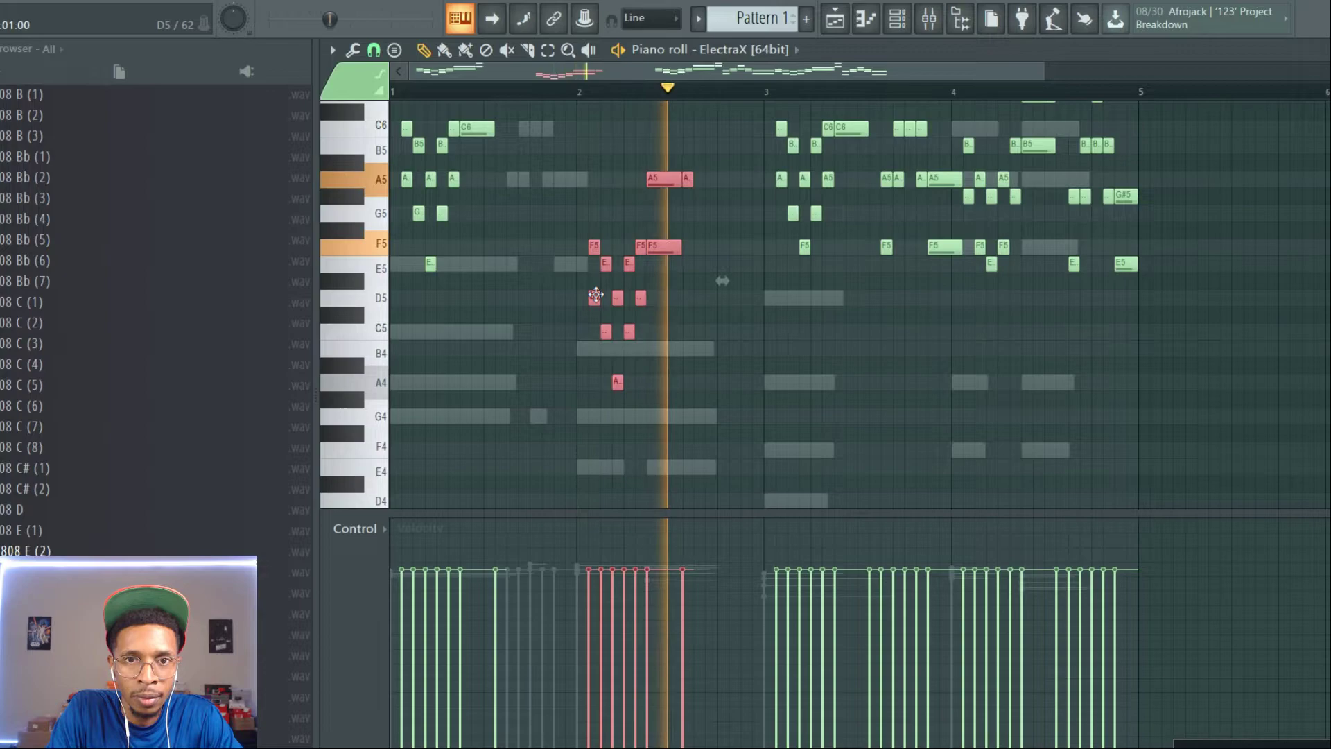
key("space")
Step: Lower the bar 2 copy three more semitones and play back the edited melody
scroll(595, 295, "down", 8)
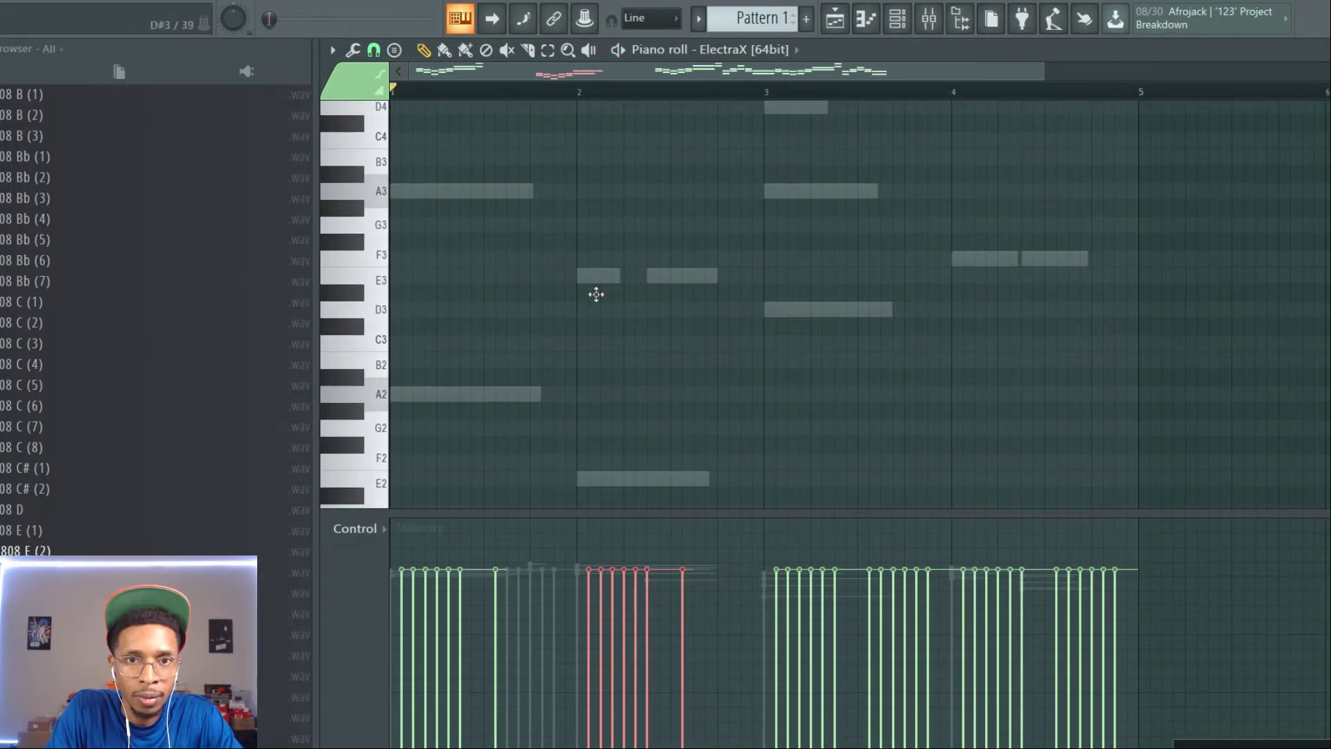
scroll(595, 294, "up", 9)
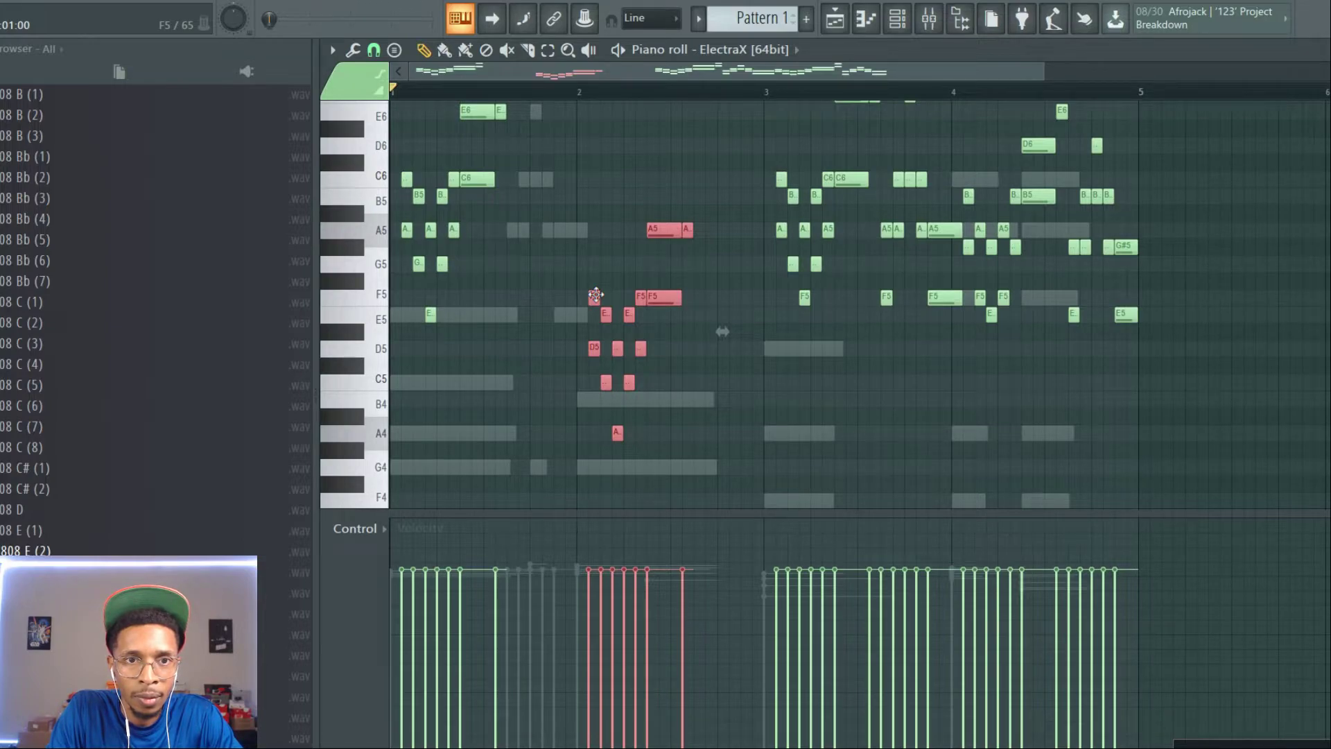
key("shift+Down")
key("shift+Down")
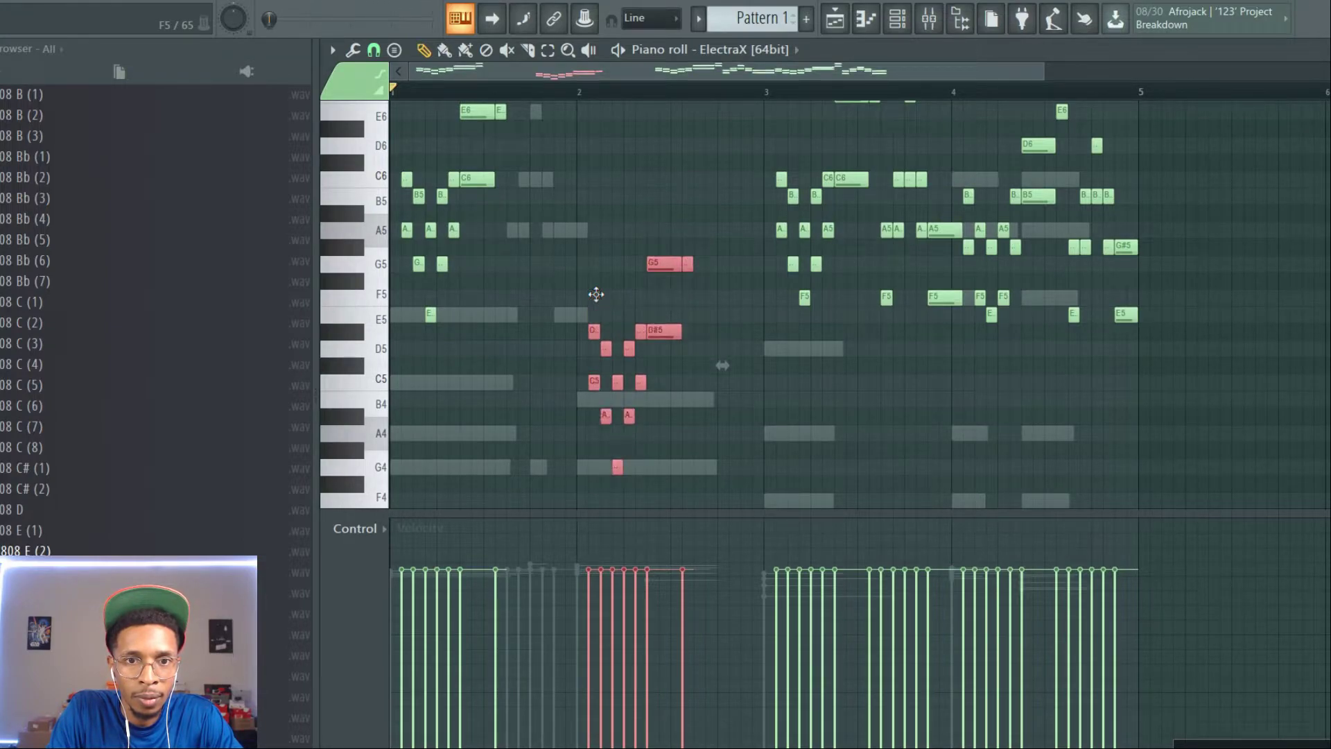
key("shift+Down")
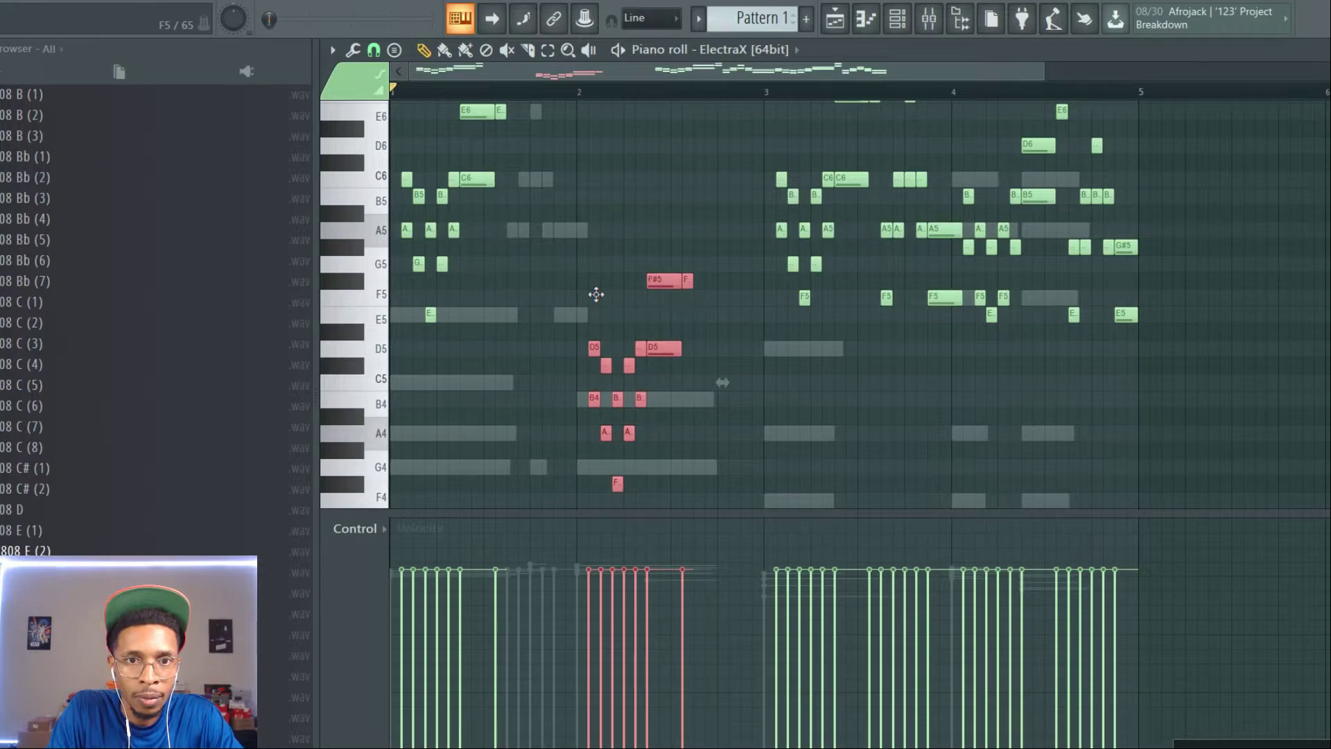
scroll(595, 295, "down", 2)
key("shift+Down")
key("shift+Down")
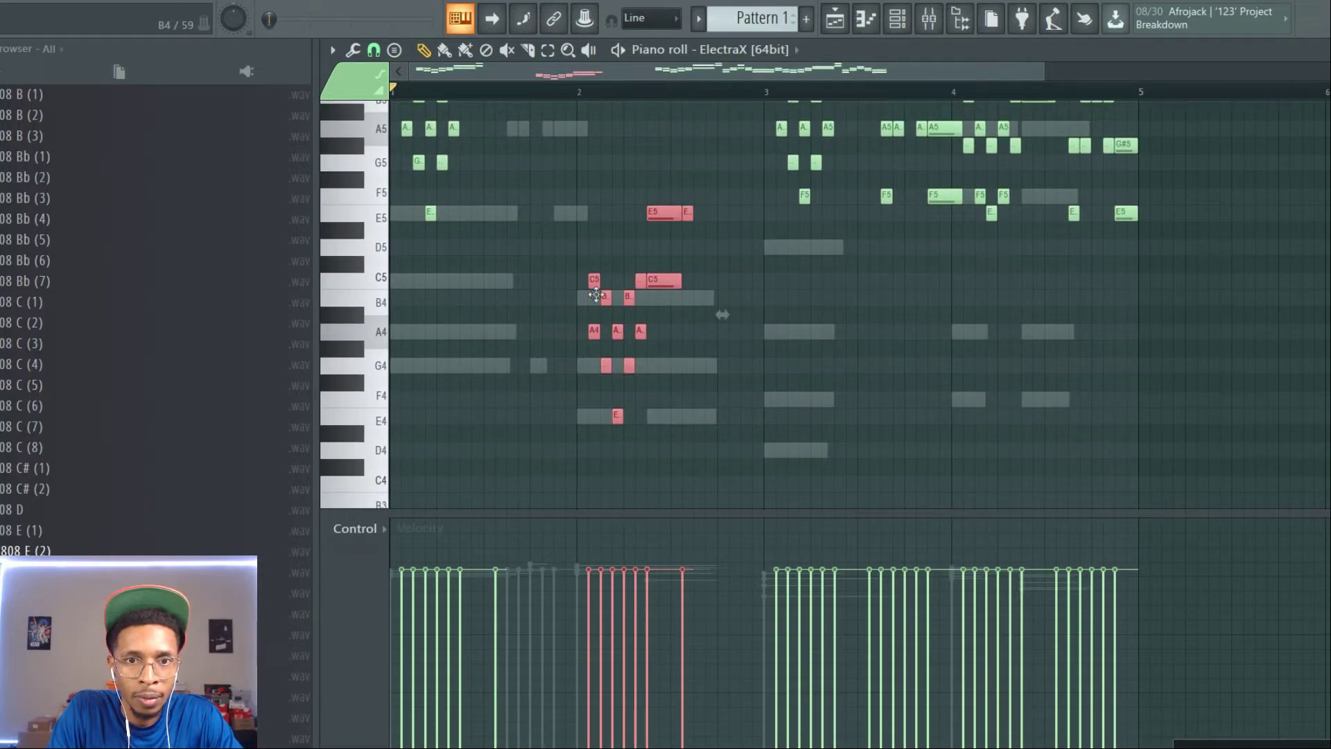
key("space")
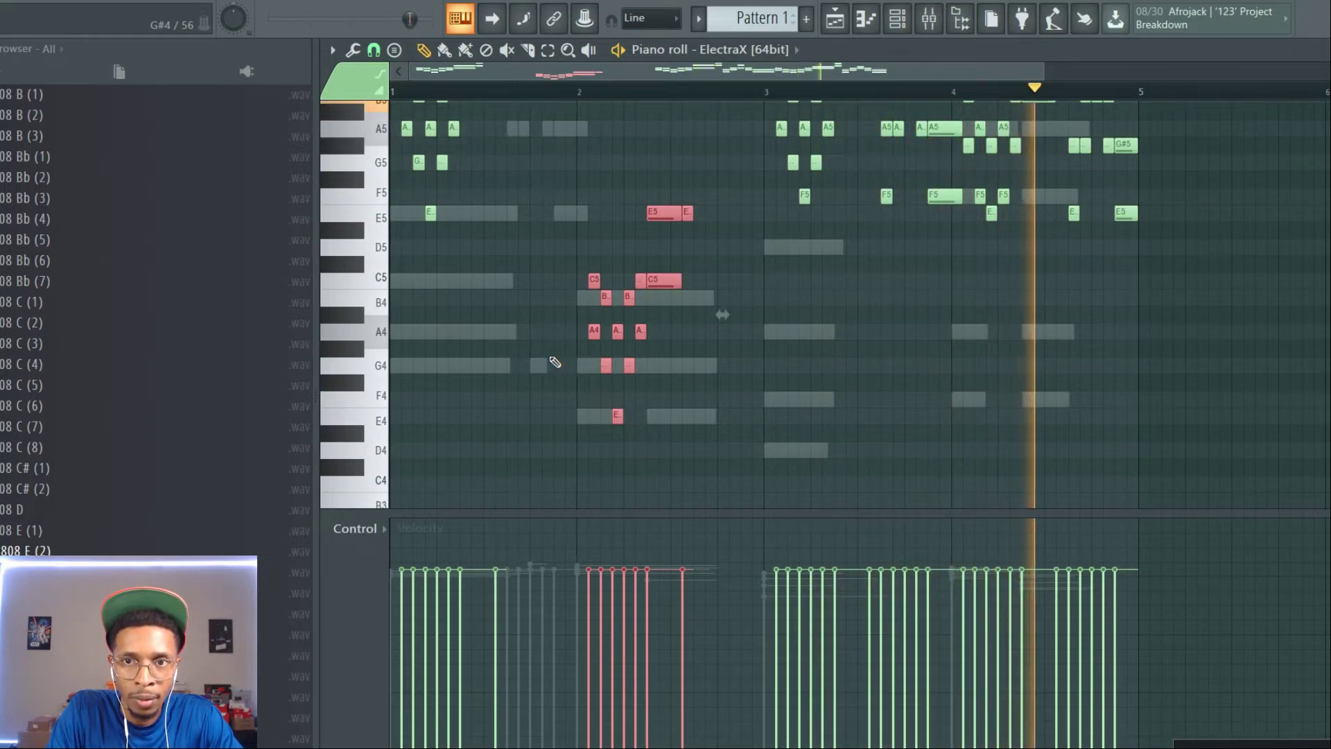
key("space")
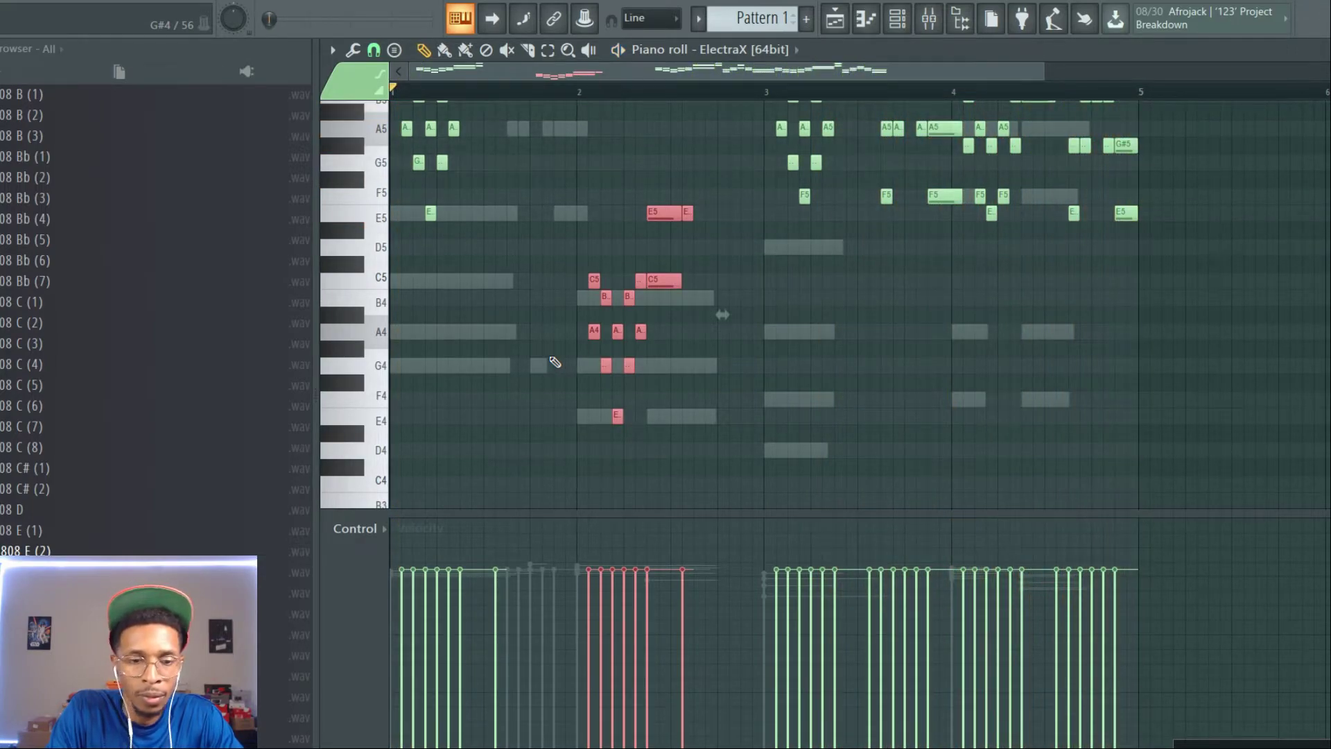
key("F6")
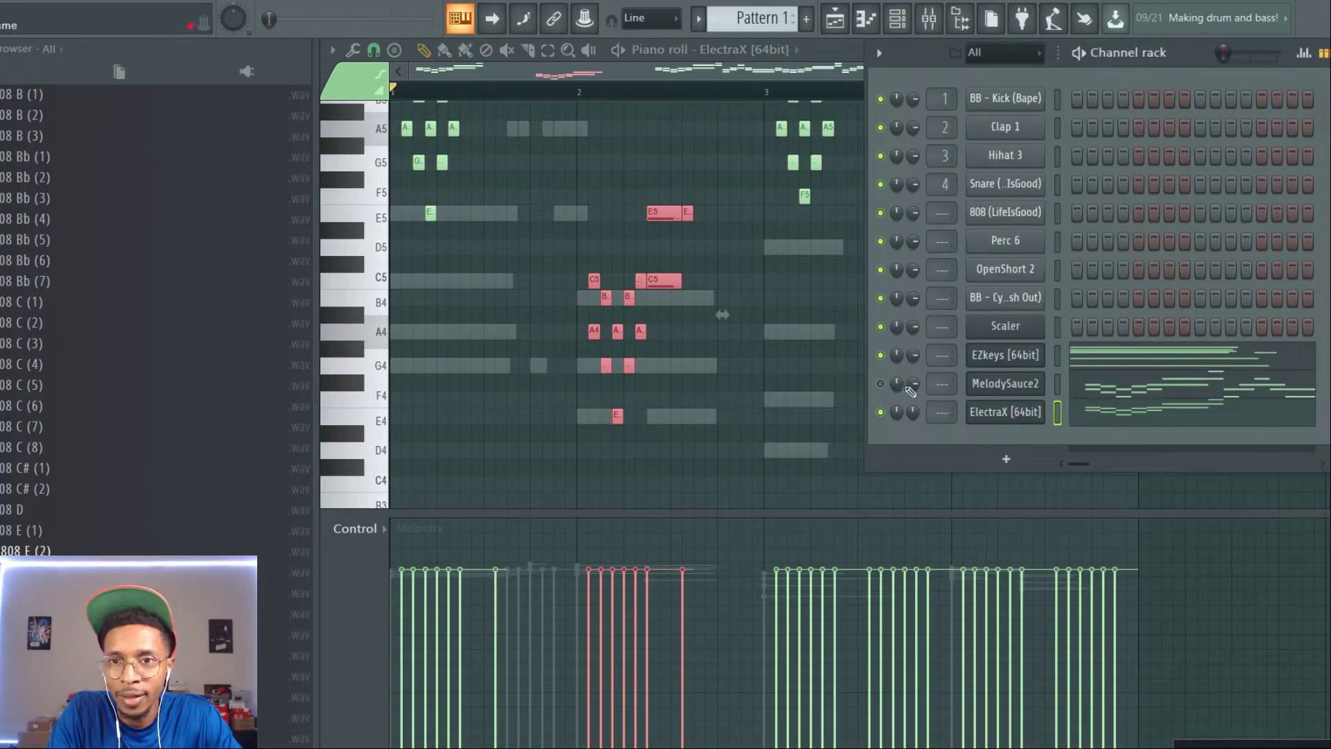
Step: Reopen the EZkeys window with the Am7–Em–Dm–F 80s Dream progression and reposition it
left_click(1035, 356)
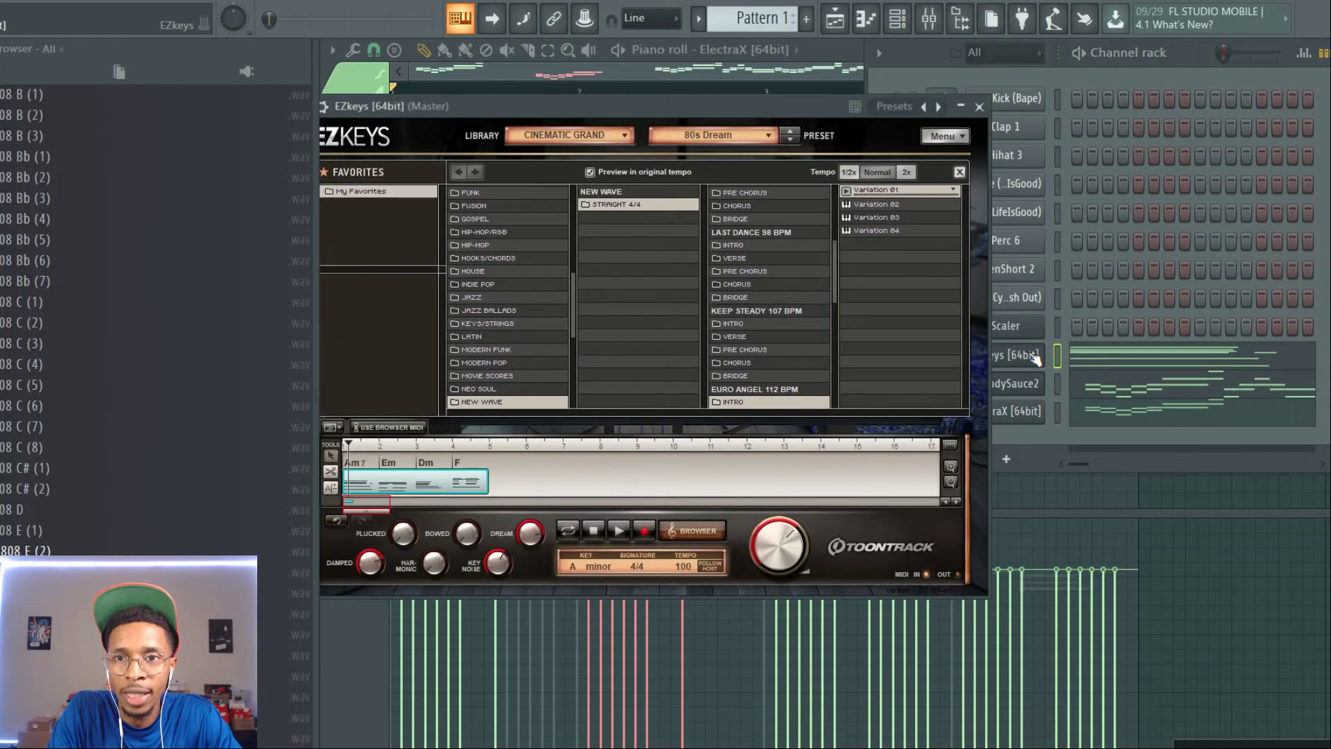
left_click_drag(501, 101, 427, 223)
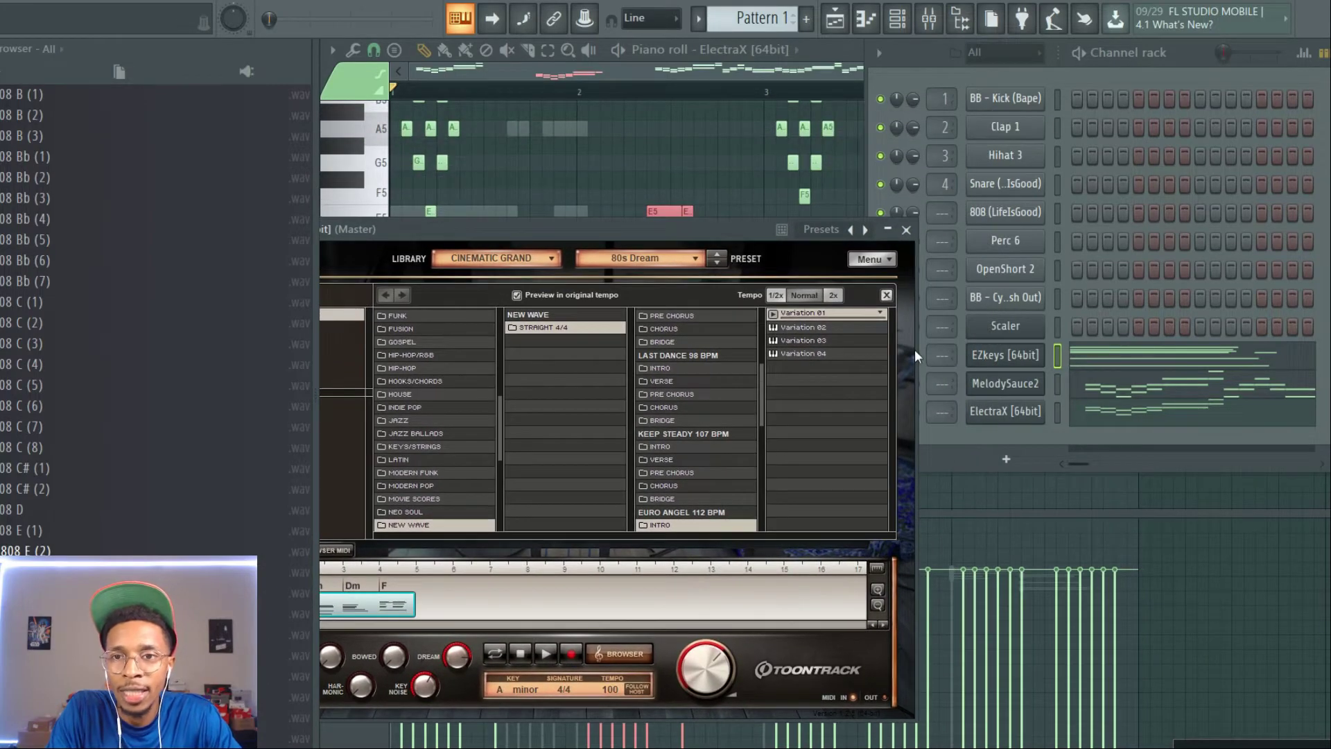
Step: Switch Melody Sauce 2 to the GT [Reggaeton] Slow Picks style and generate a new melody
left_click(1012, 384)
left_click_drag(571, 163, 858, 127)
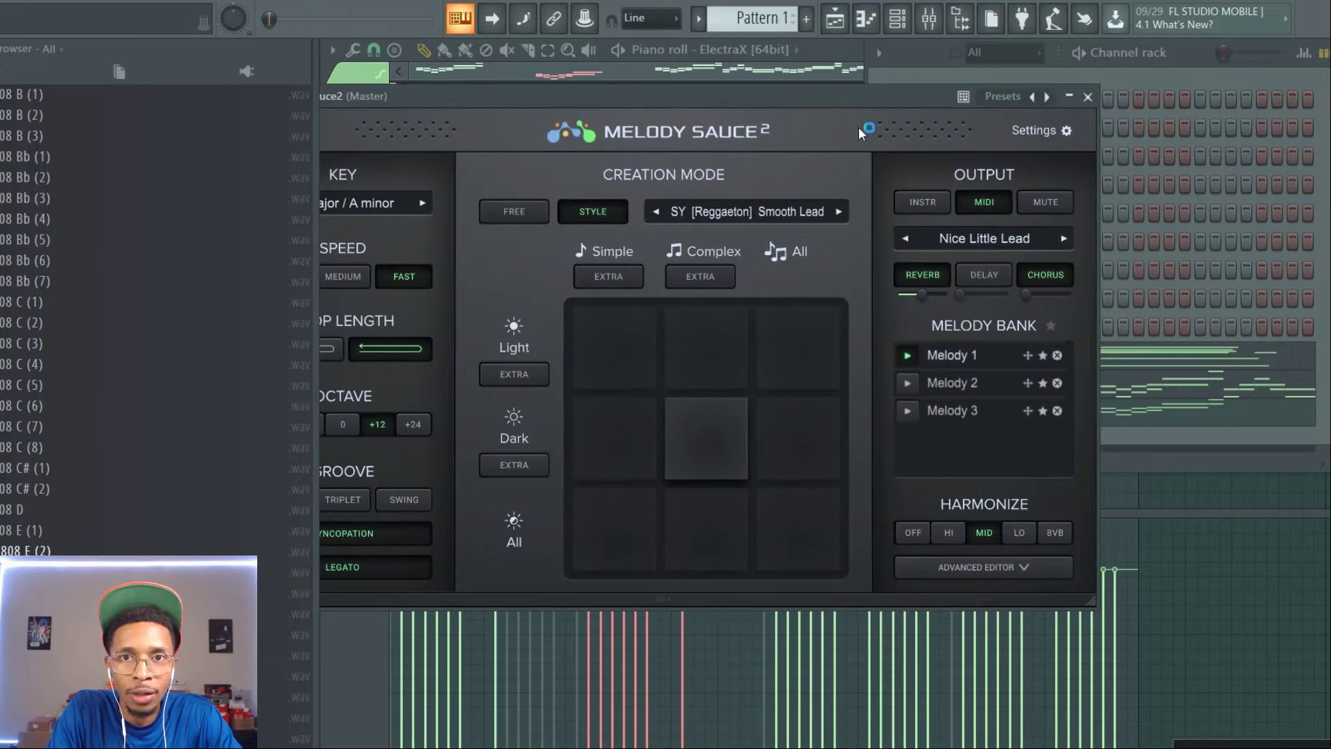
left_click(825, 213)
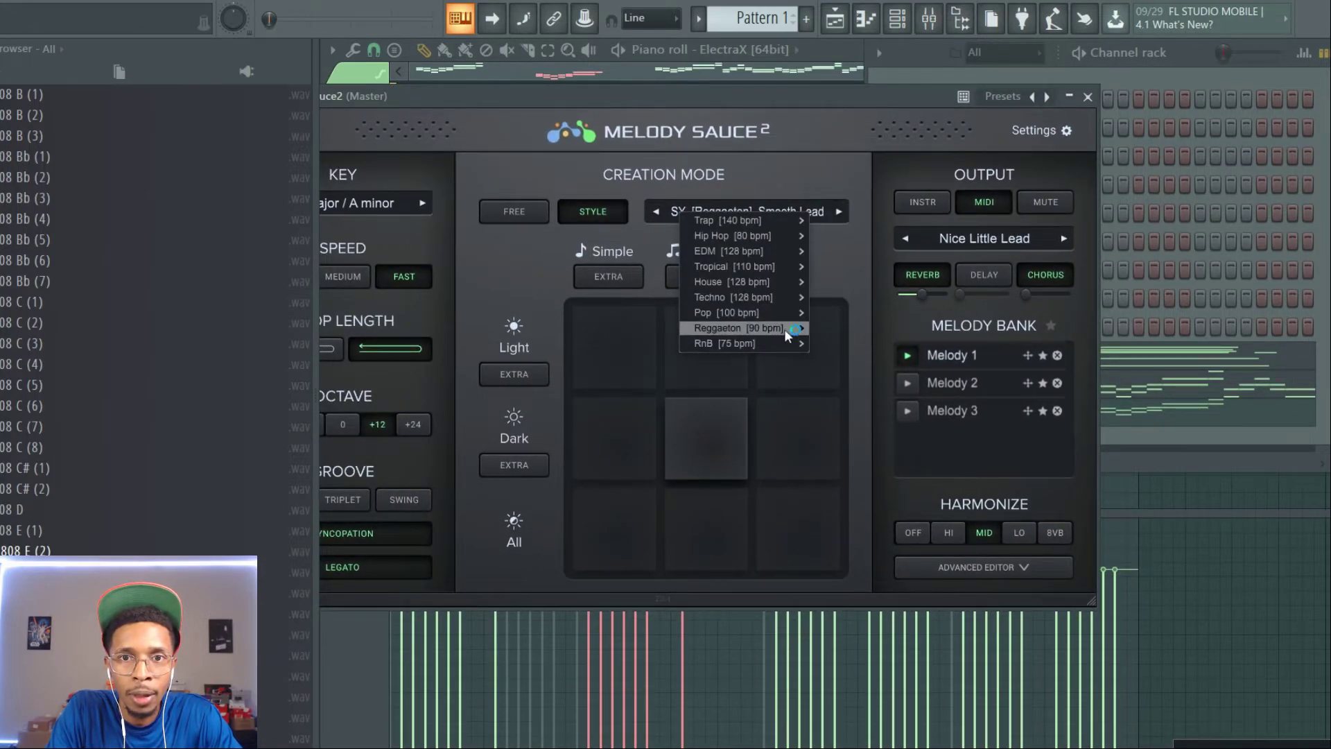
mouse_move(756, 328)
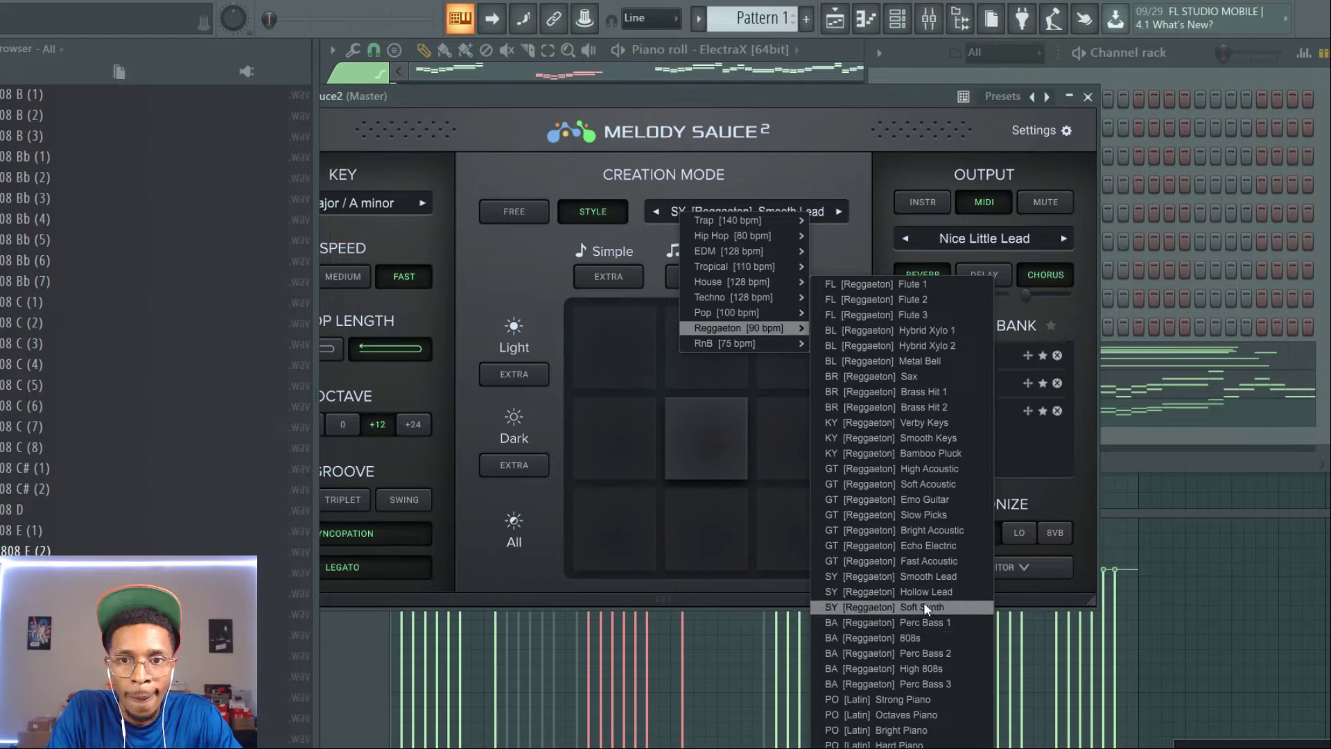
left_click(925, 515)
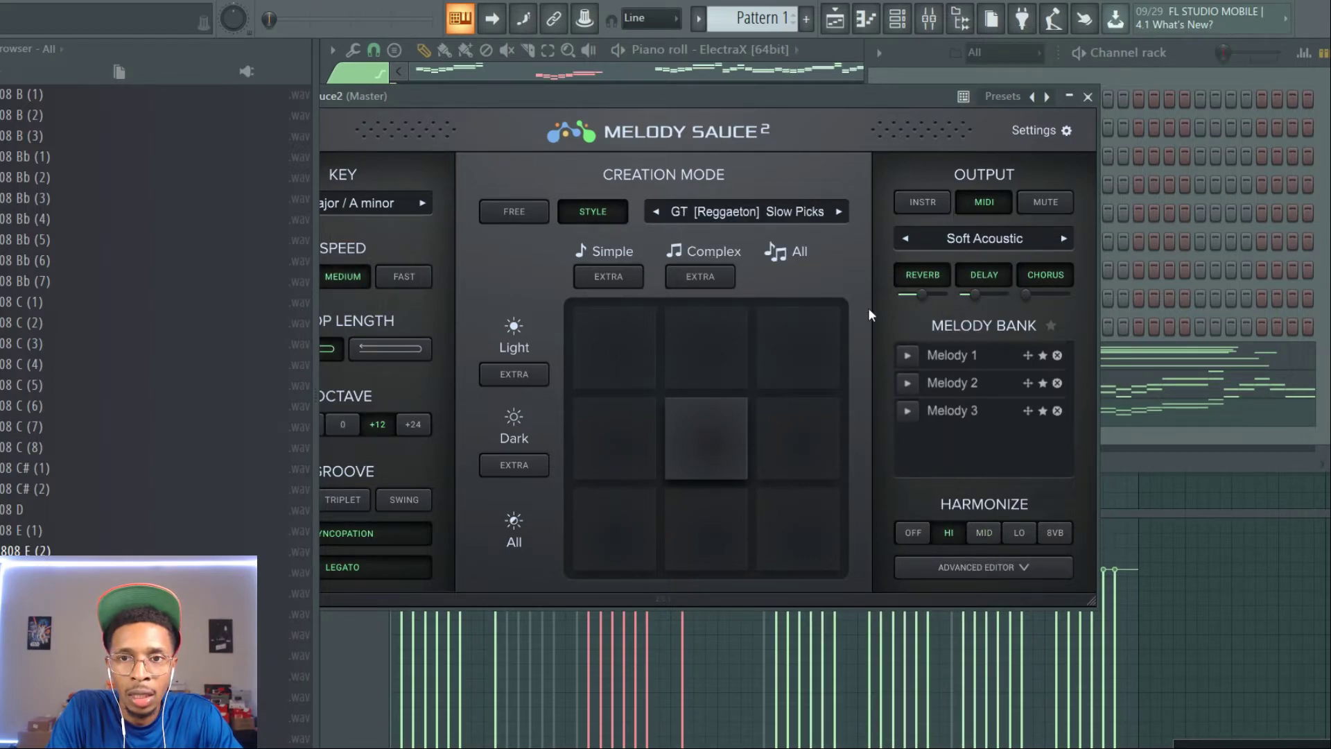
left_click(710, 455)
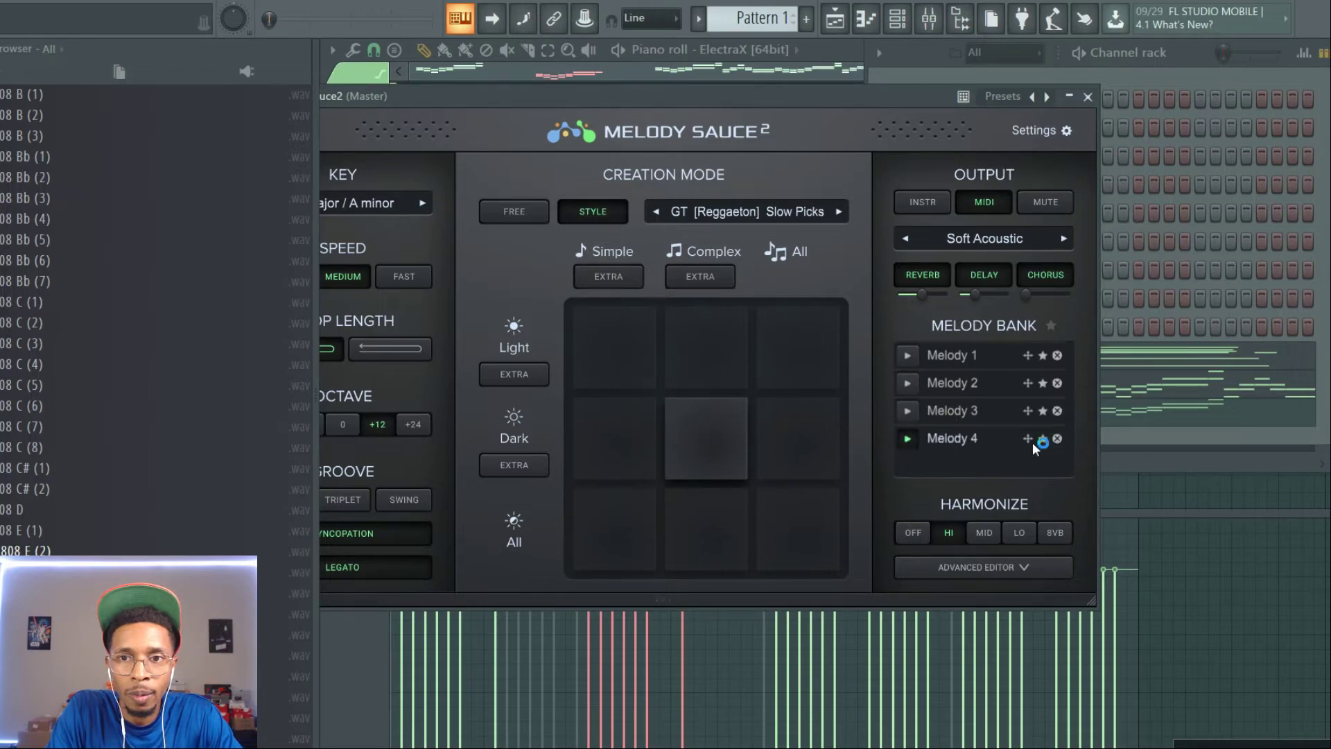
Step: Cut ElectraX's old notes, mute EZkeys, and place Melody 4 on MelodySauce2 and ElectraX
left_click_drag(882, 95, 645, 76)
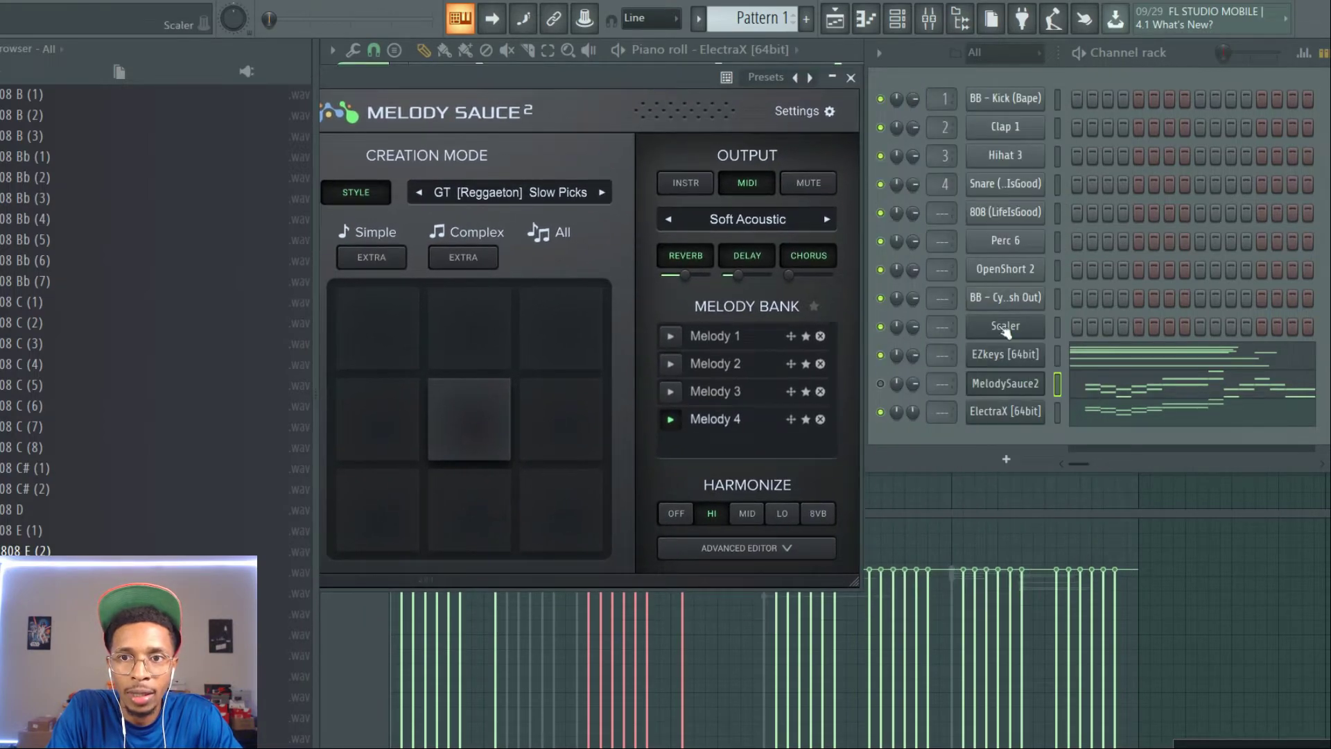
right_click(1030, 415)
left_click(1220, 408)
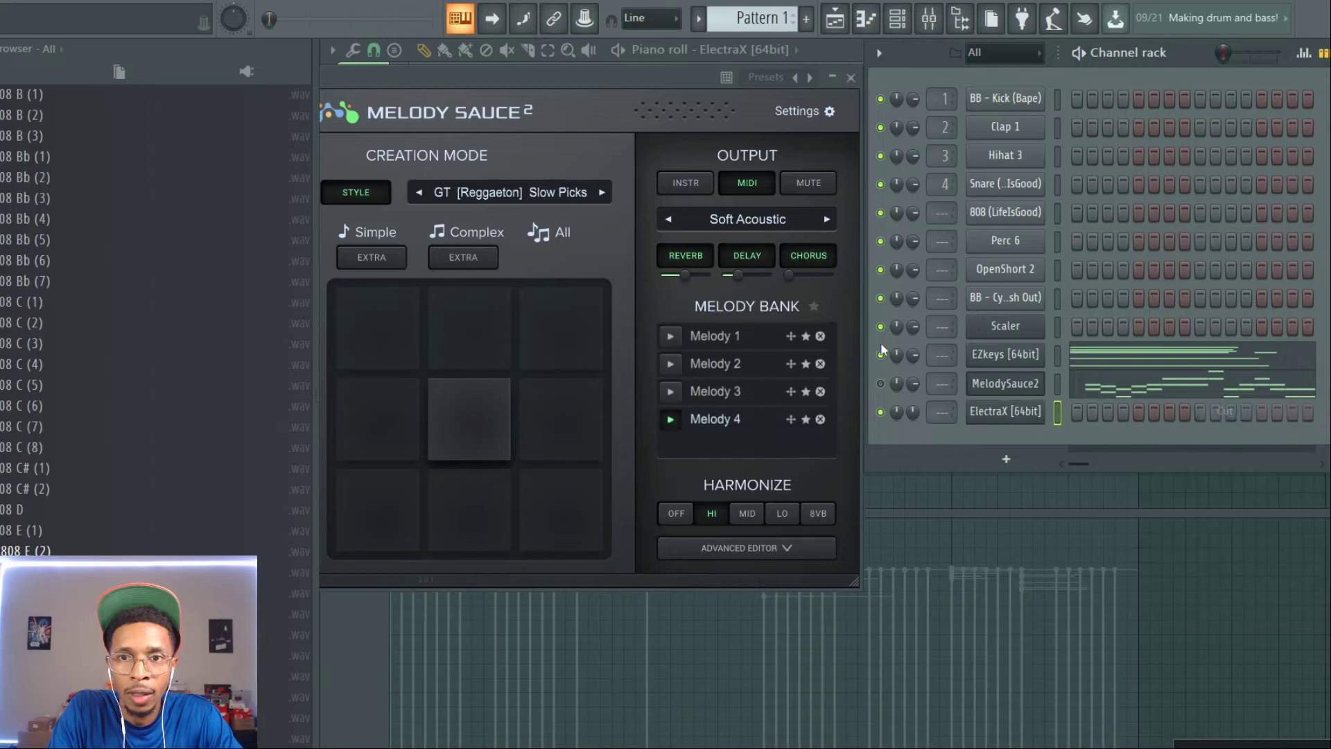
key("space")
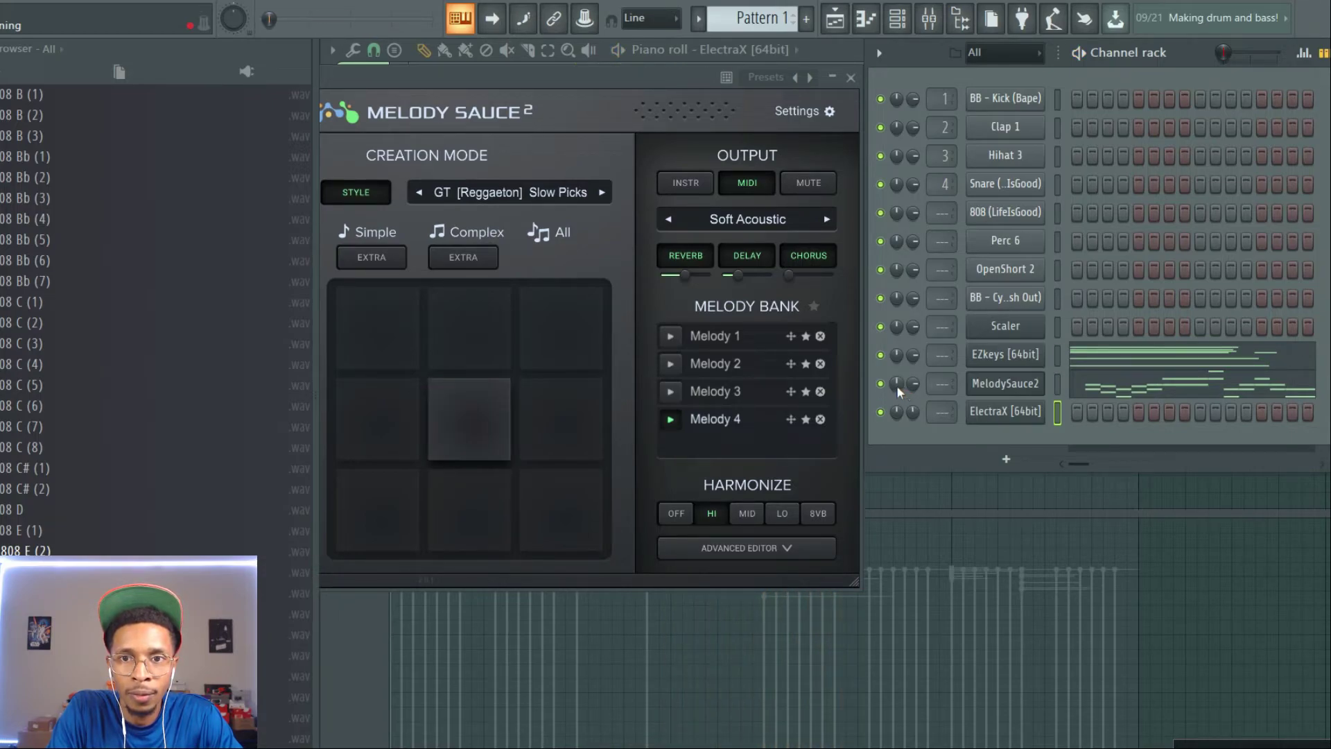
left_click(879, 355)
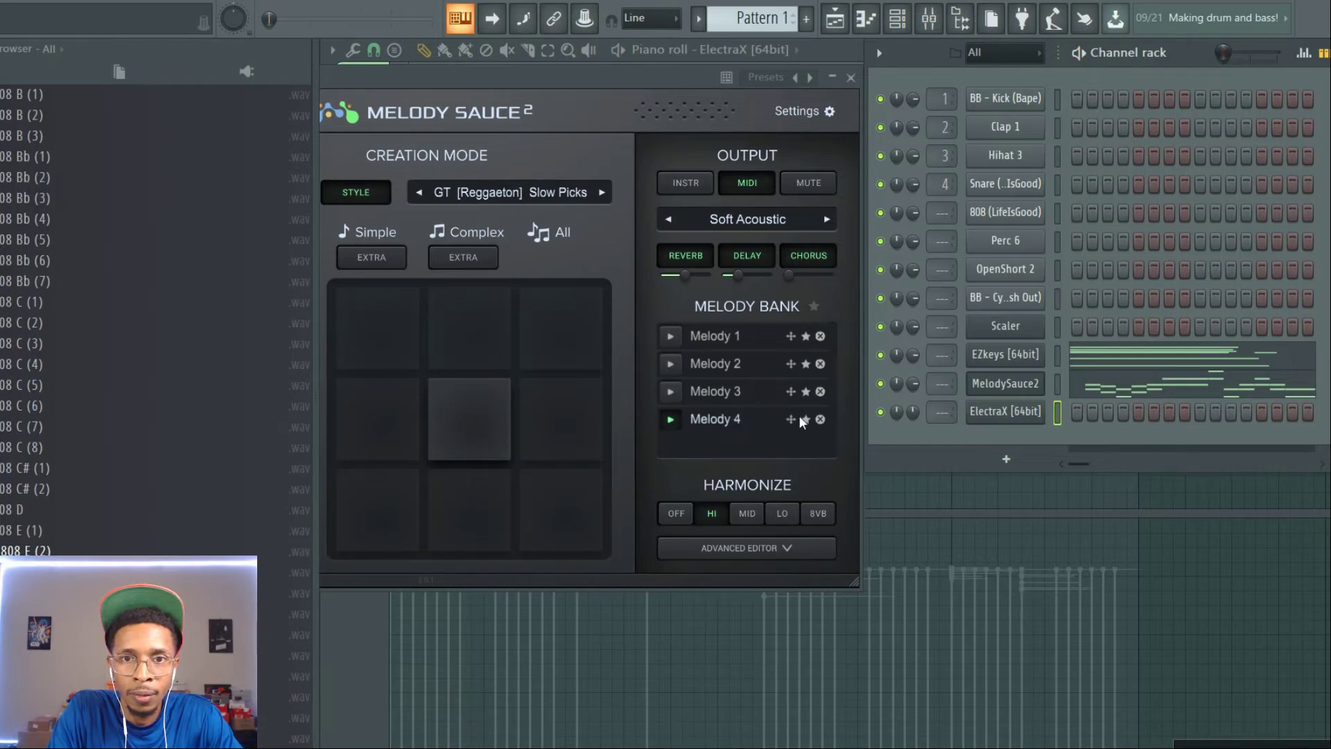
left_click_drag(789, 418, 1001, 382)
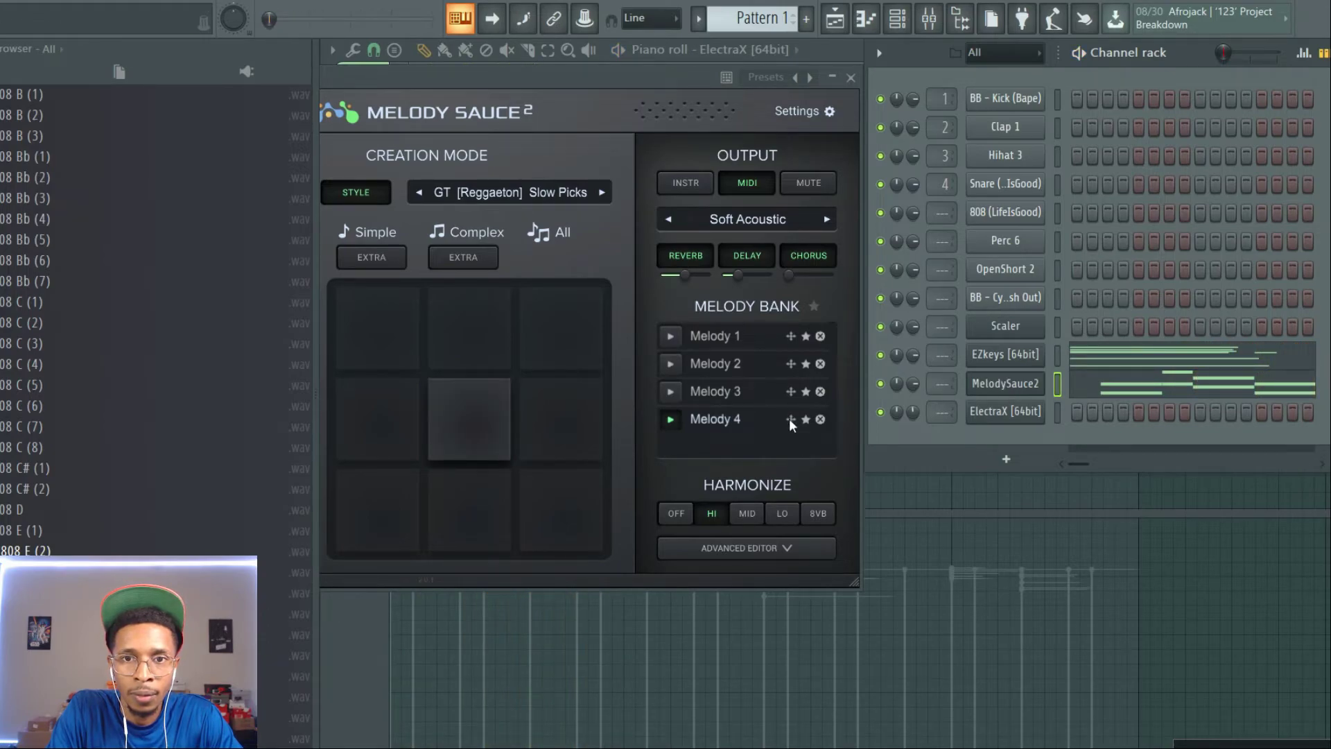
left_click_drag(789, 418, 1029, 415)
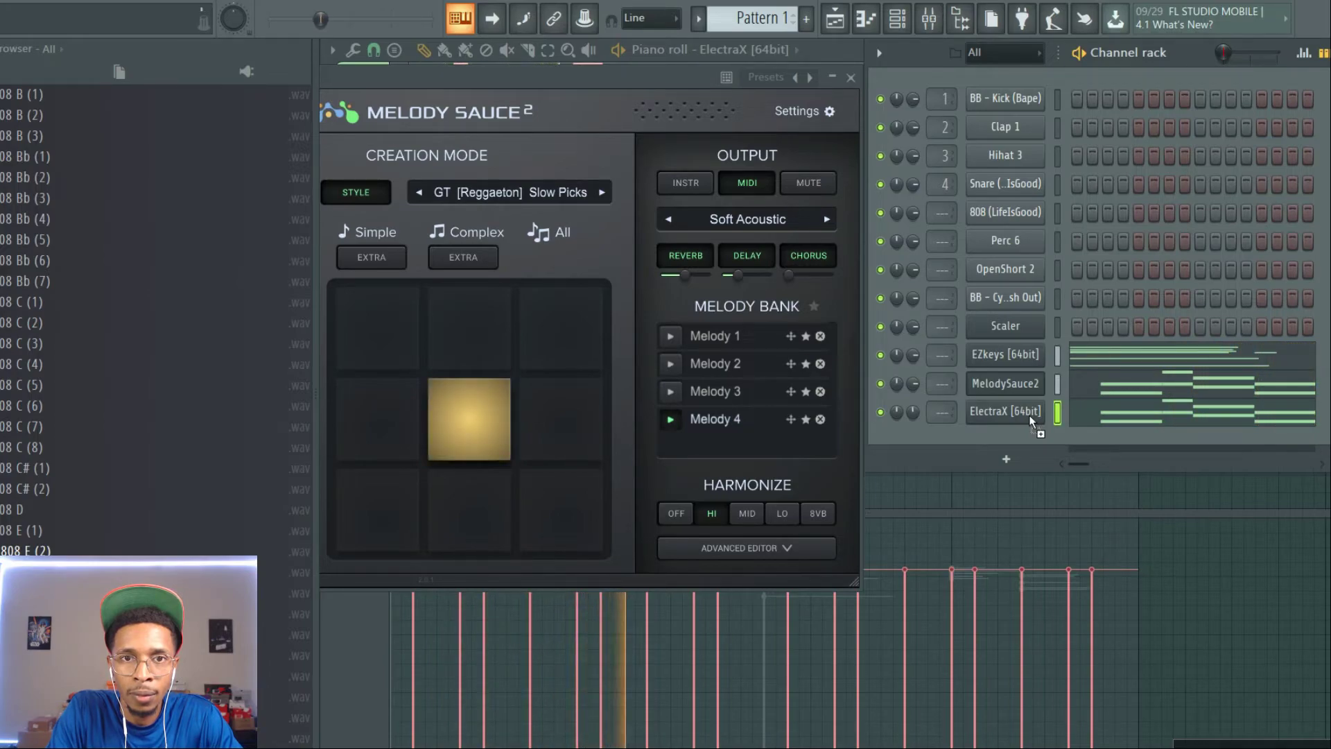
mouse_move(610, 71)
left_mouse_down()
mouse_move(776, 35)
mouse_move(867, 47)
mouse_move(793, 50)
mouse_move(660, 92)
mouse_move(622, 74)
left_mouse_up()
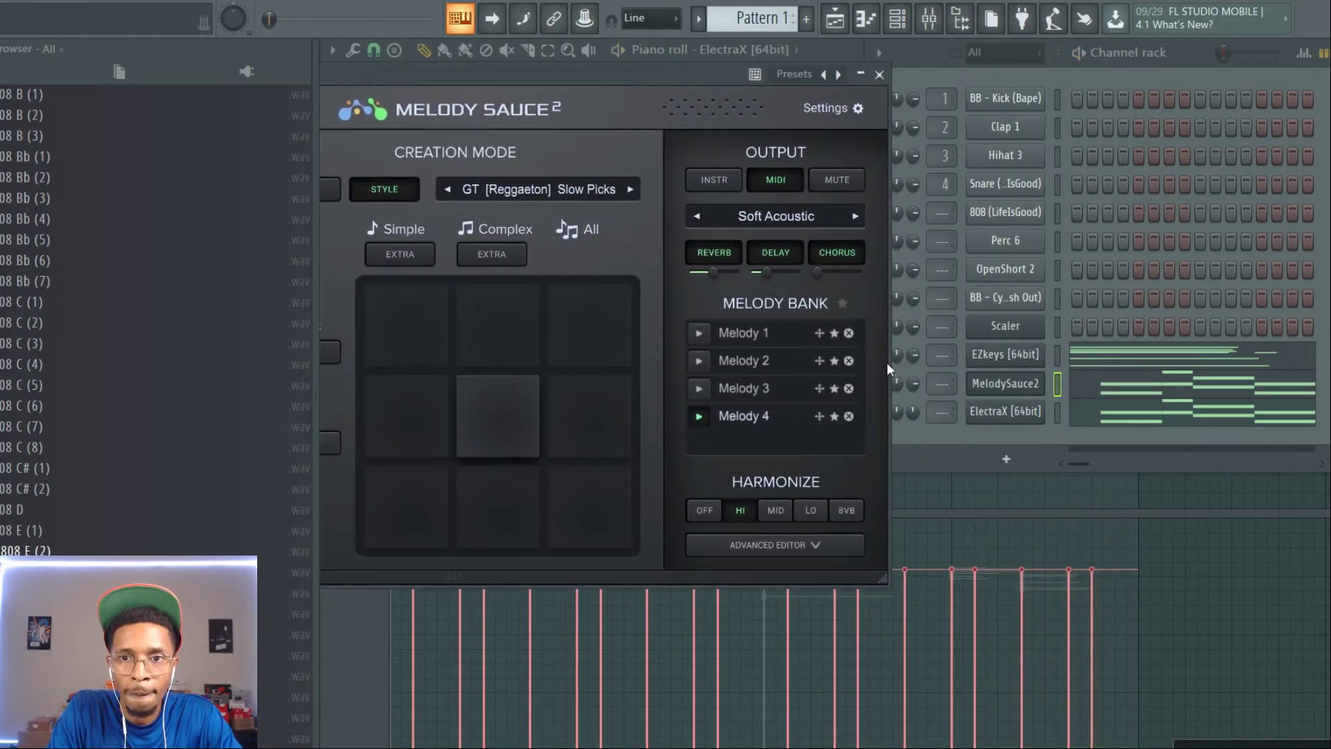
Step: Mute MelodySauce2 and ElectraX, then audition EZkeys' 80s Dream Variation 02 with Use Browser MIDI on
left_click(958, 438)
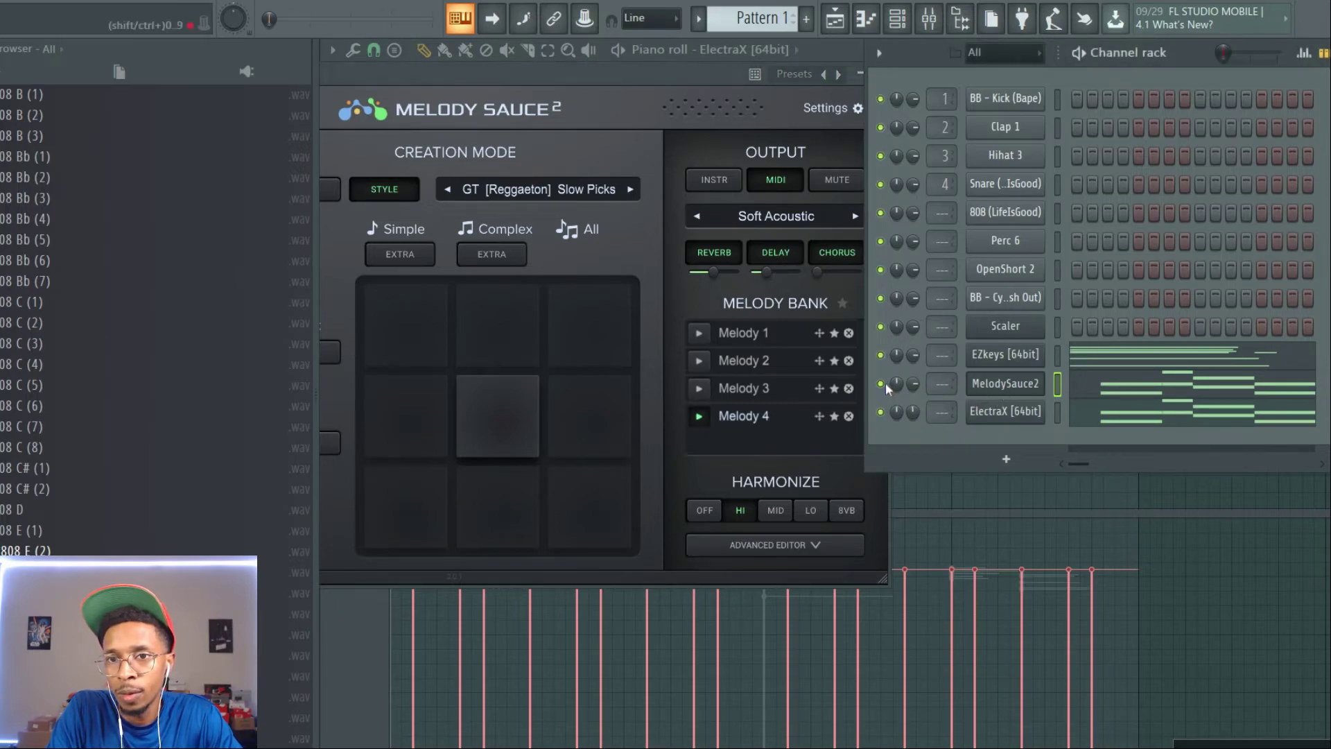
left_click(880, 410)
left_click(1006, 352)
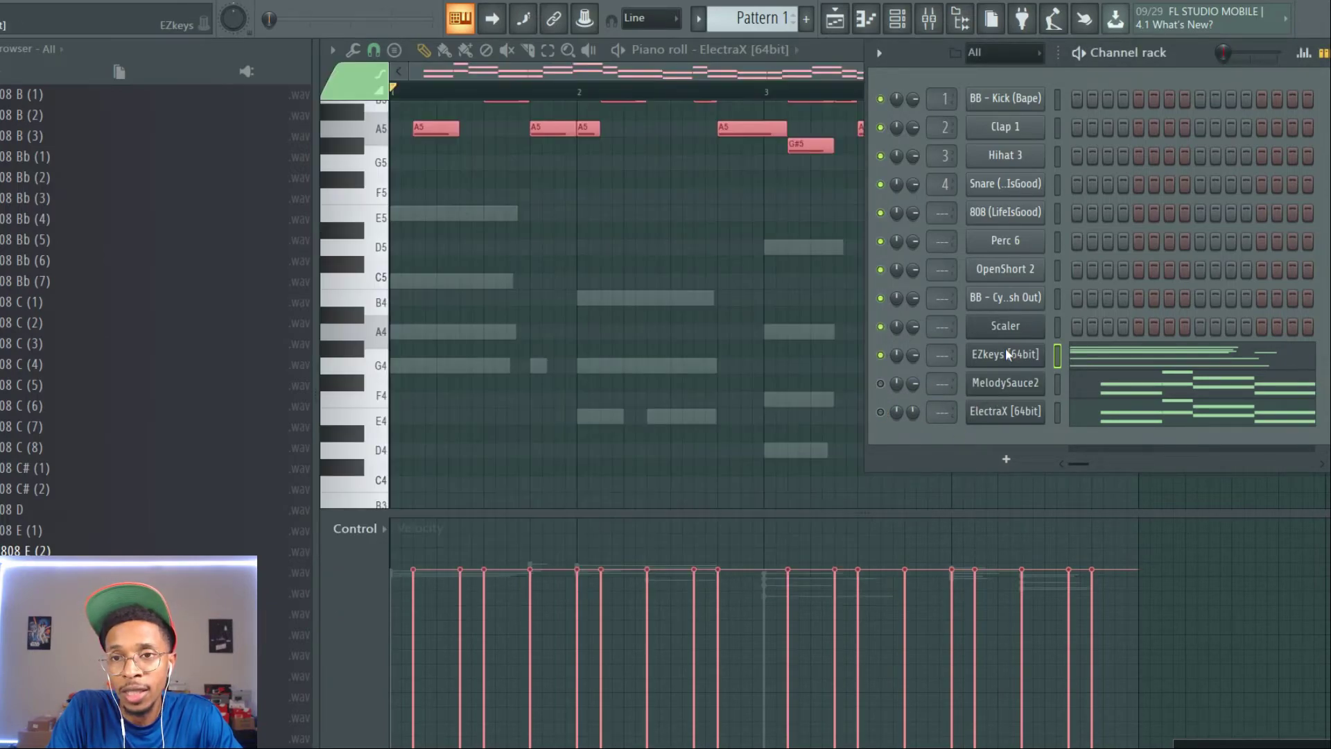
left_click_drag(733, 233, 954, 119)
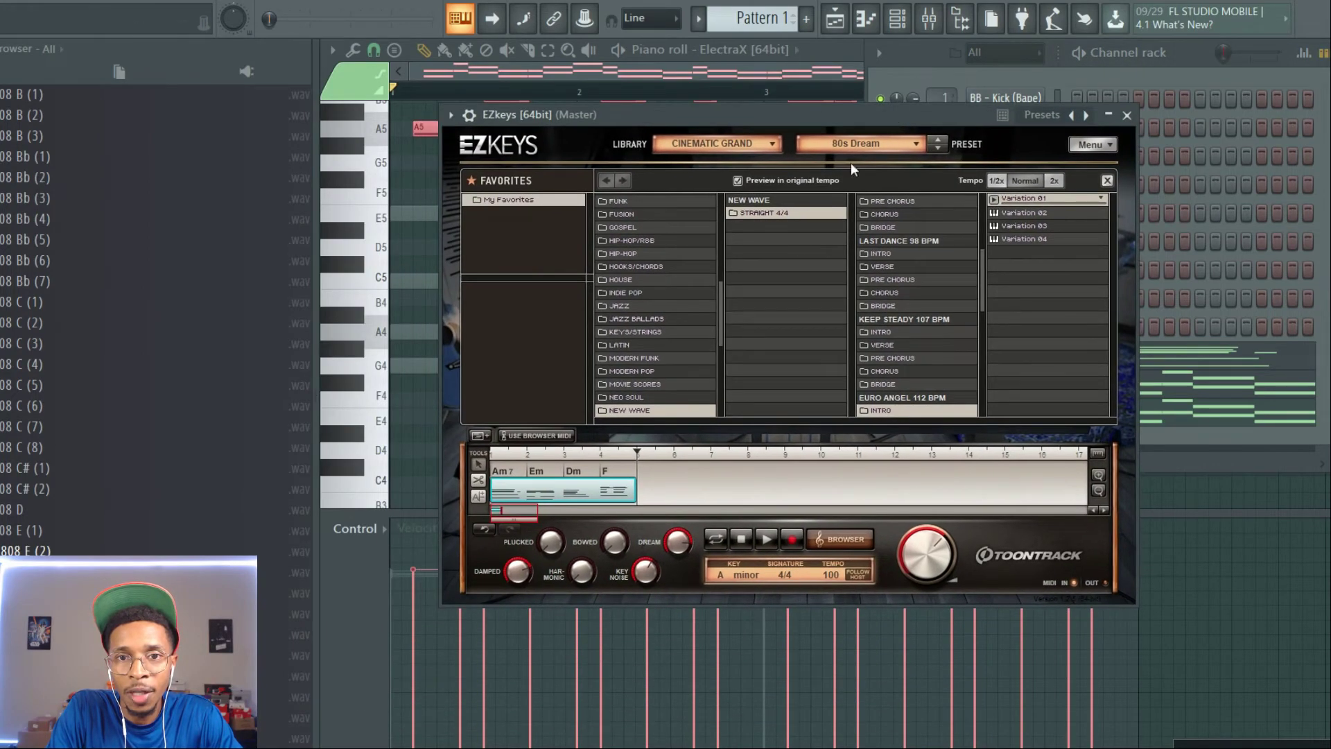
left_click(549, 437)
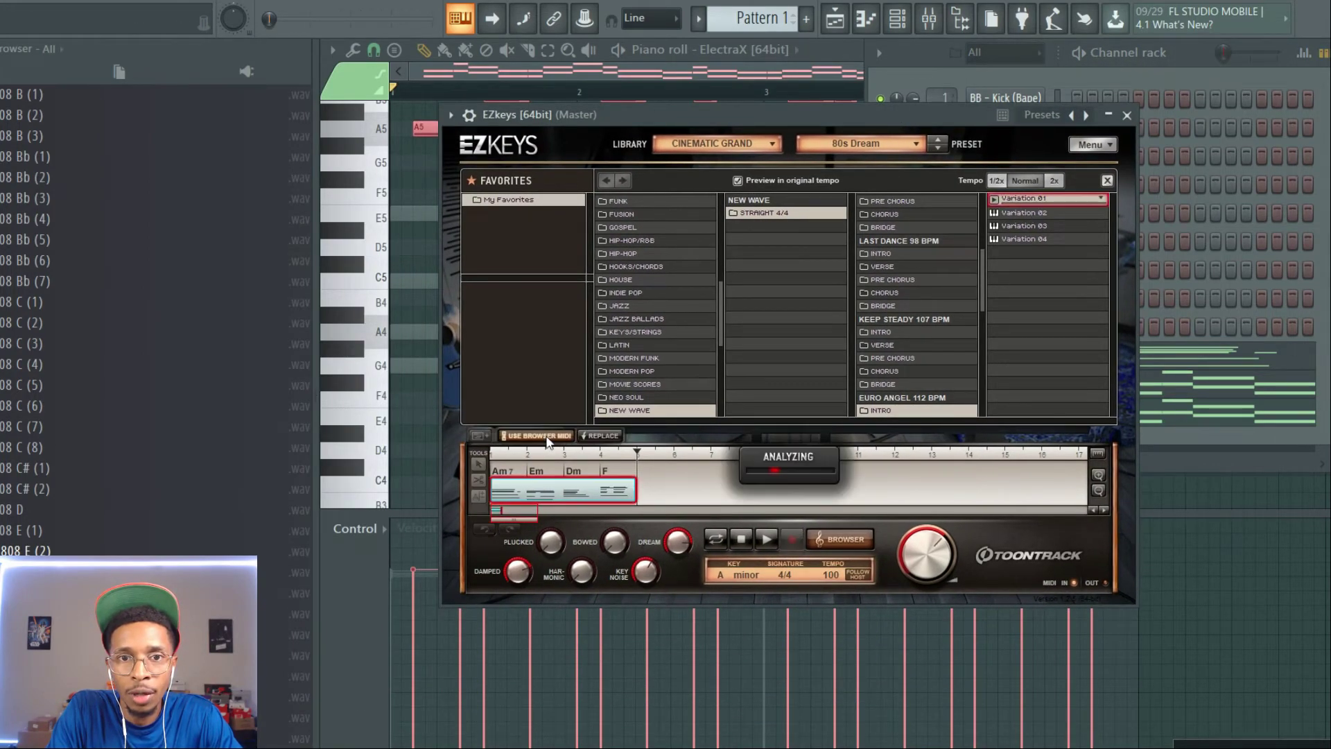
left_click(1021, 213)
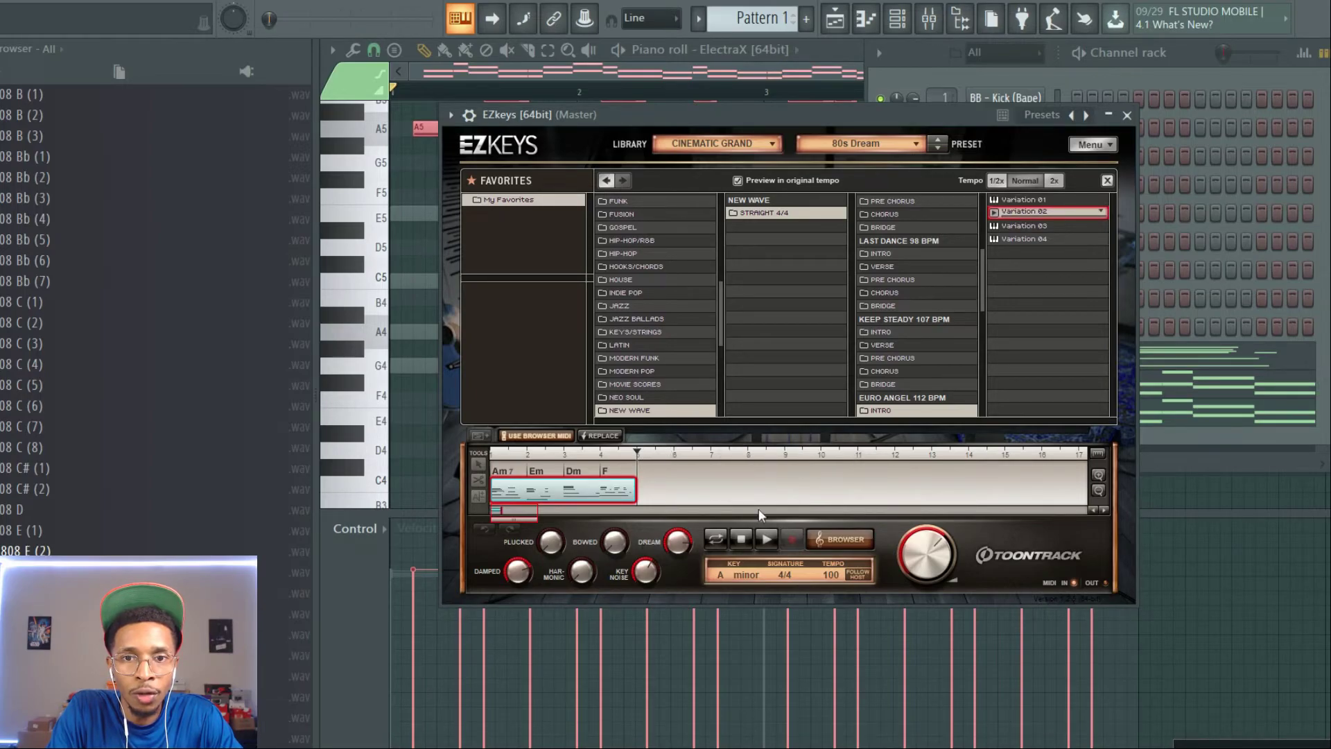
Step: Replace the timeline clip with Variation 02, drag it onto the EZkeys channel, and play it
left_click_drag(922, 117, 752, 155)
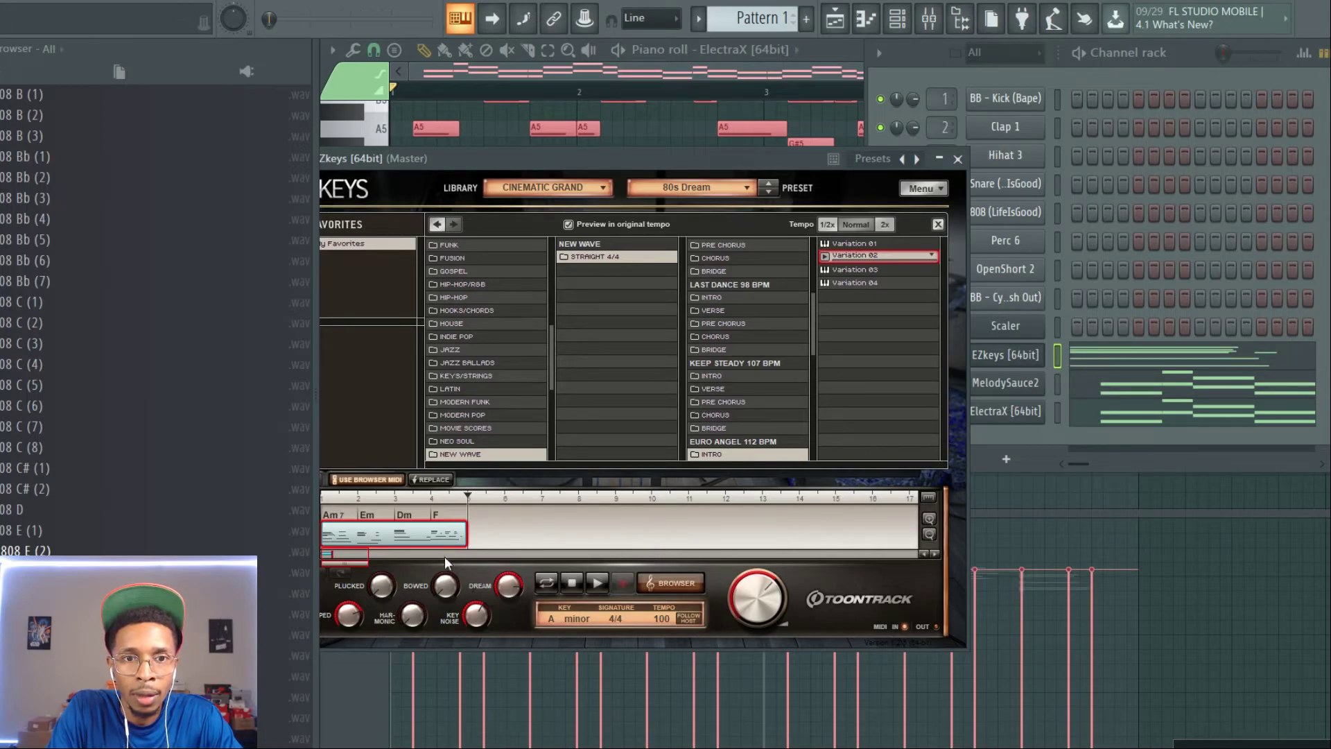
left_click(429, 480)
left_click_drag(427, 533, 1096, 356)
key("space")
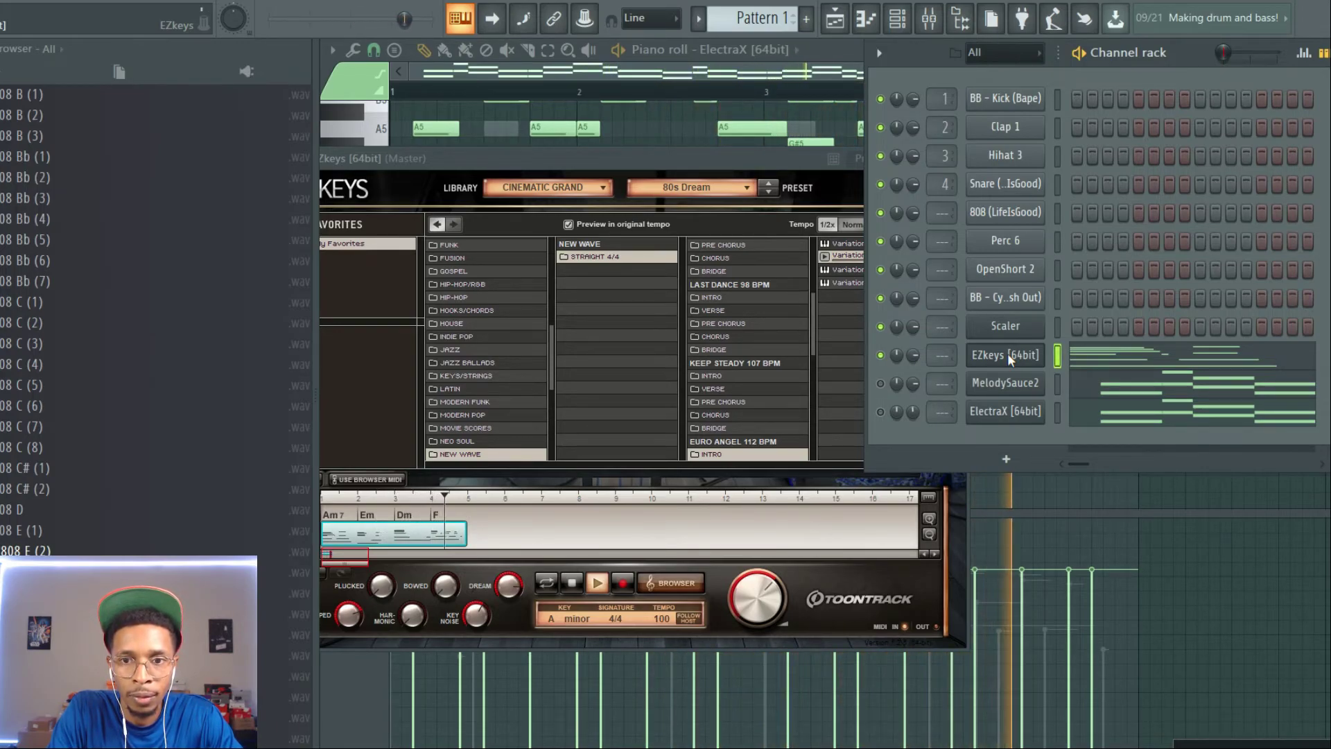
key("space")
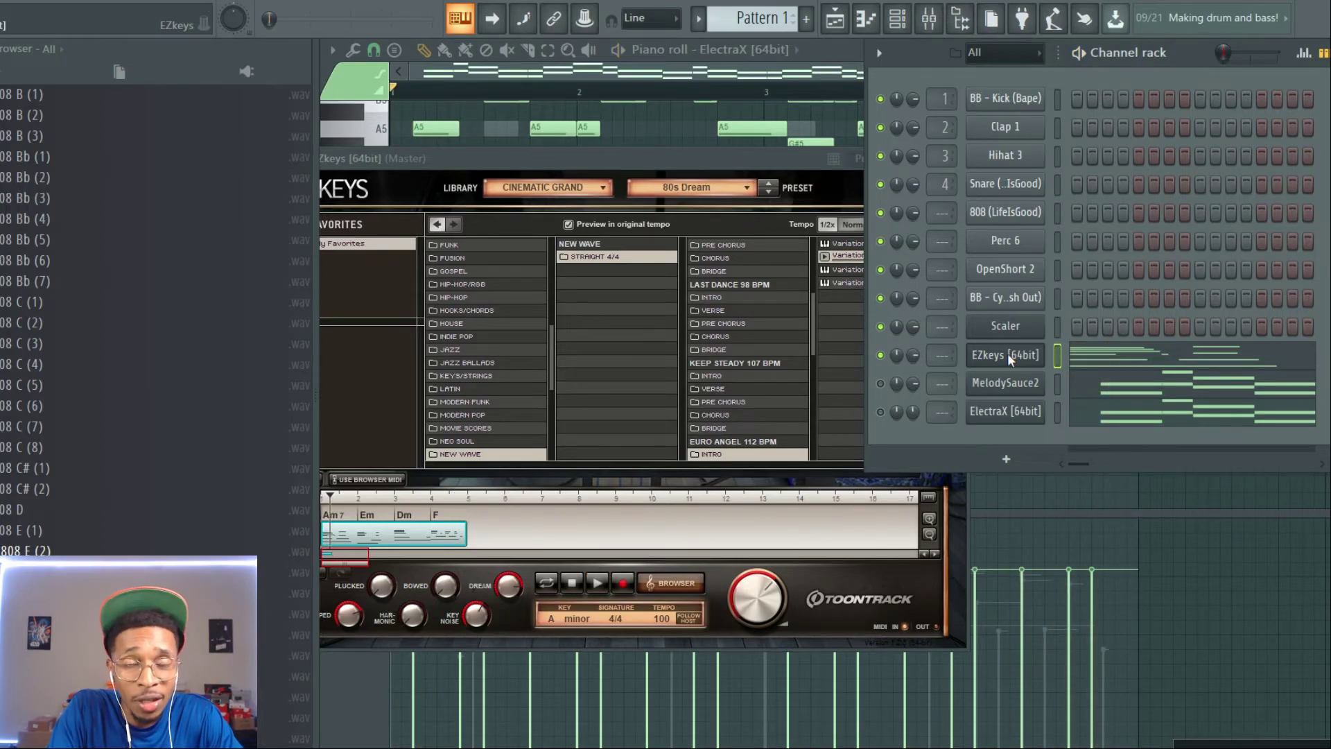
Step: Add a Unison Drum Monkey channel and generate a Dancehall & Afrobeats groove
left_click(1006, 457)
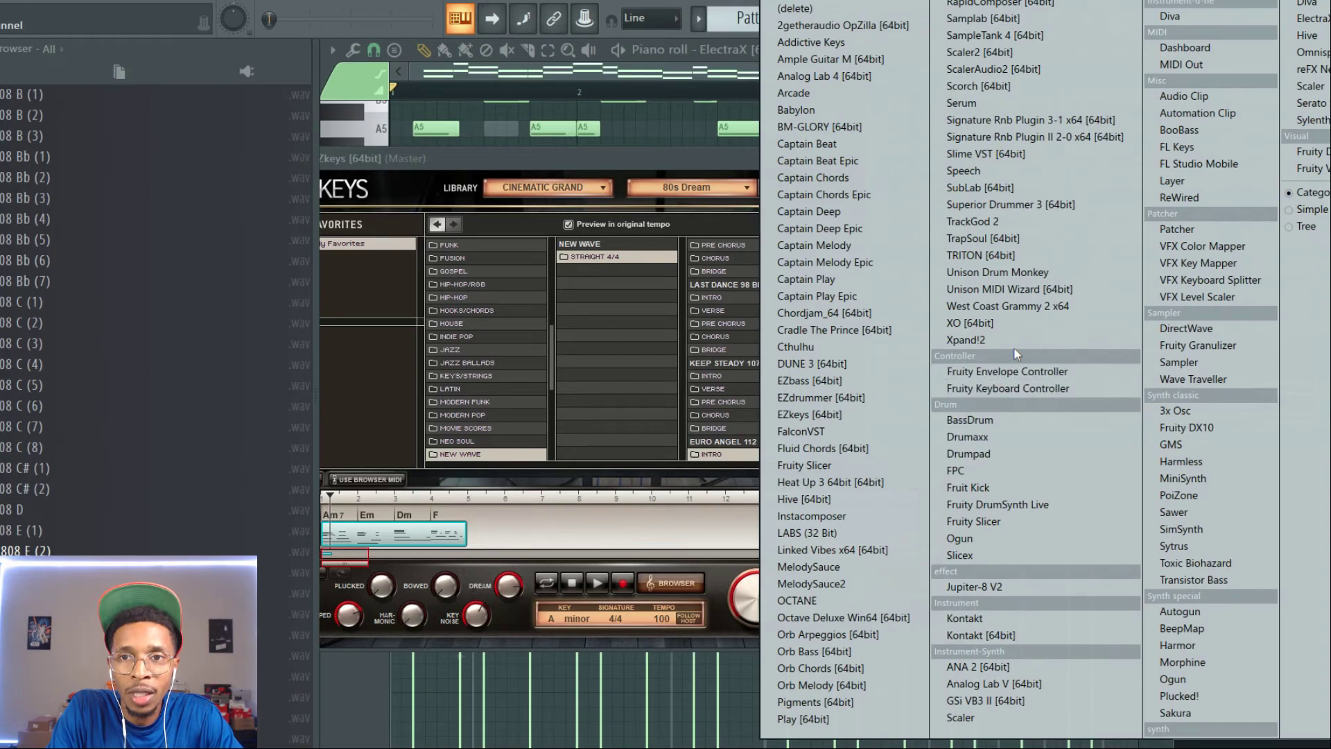
left_click(1008, 277)
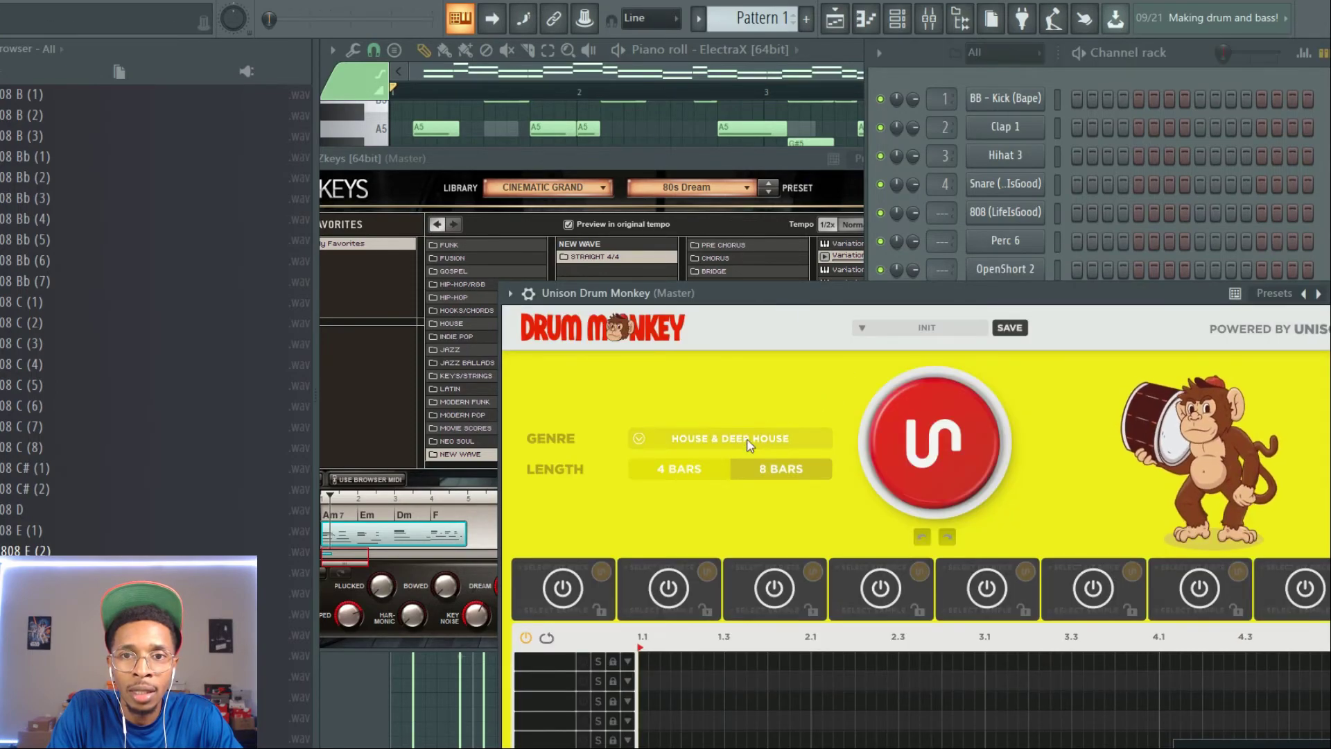
left_click(746, 438)
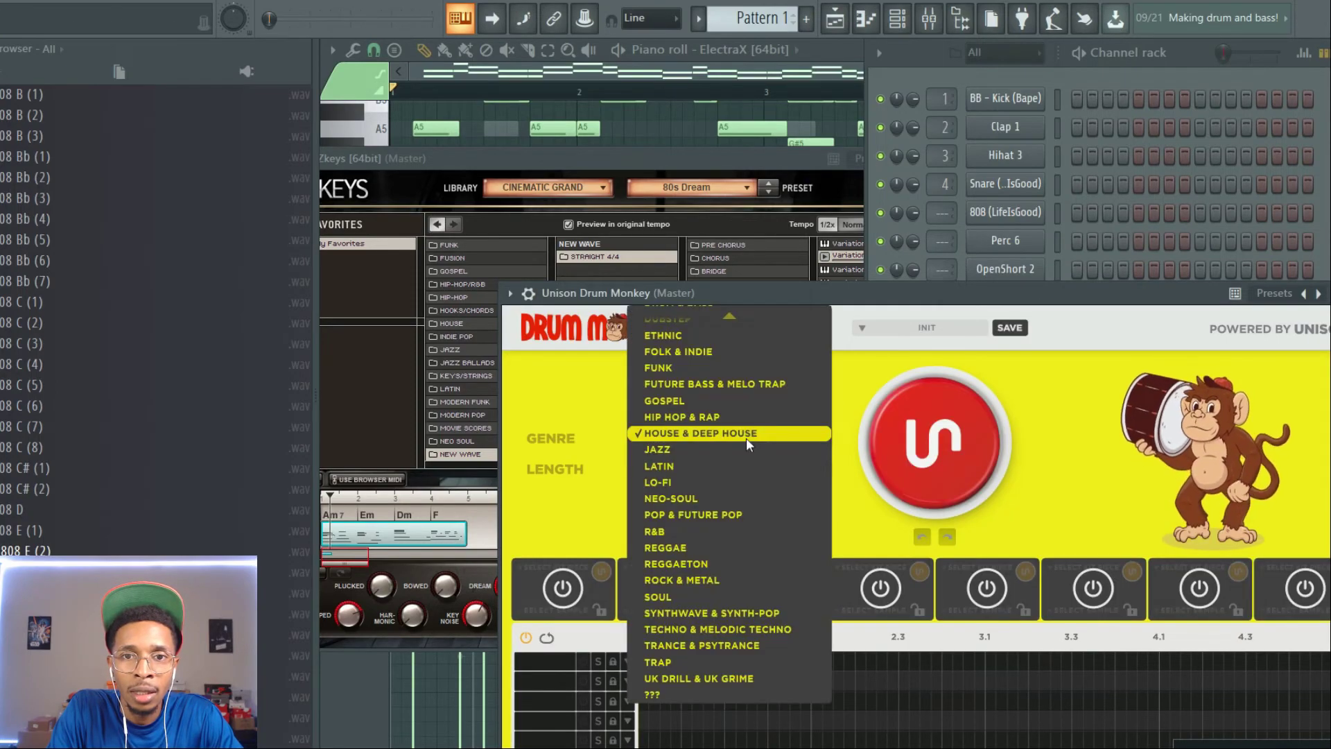
mouse_move(728, 301)
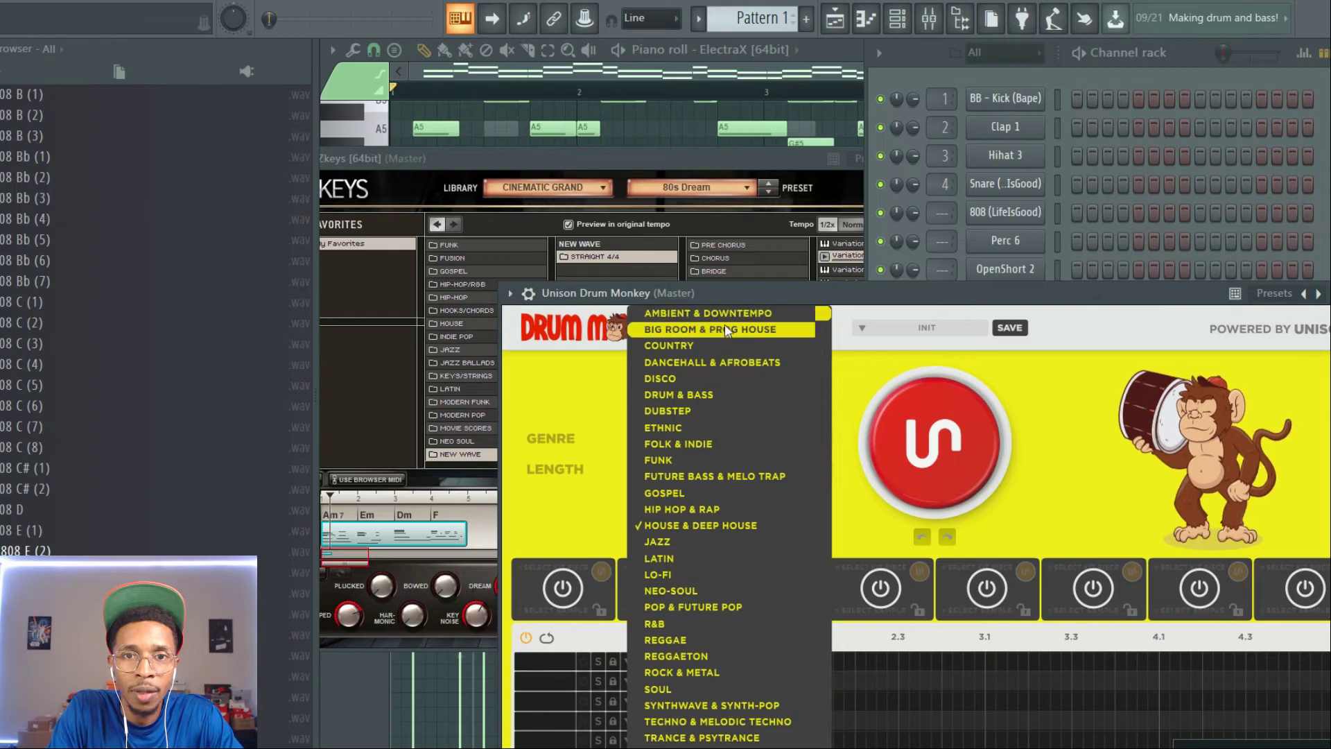
left_click(720, 362)
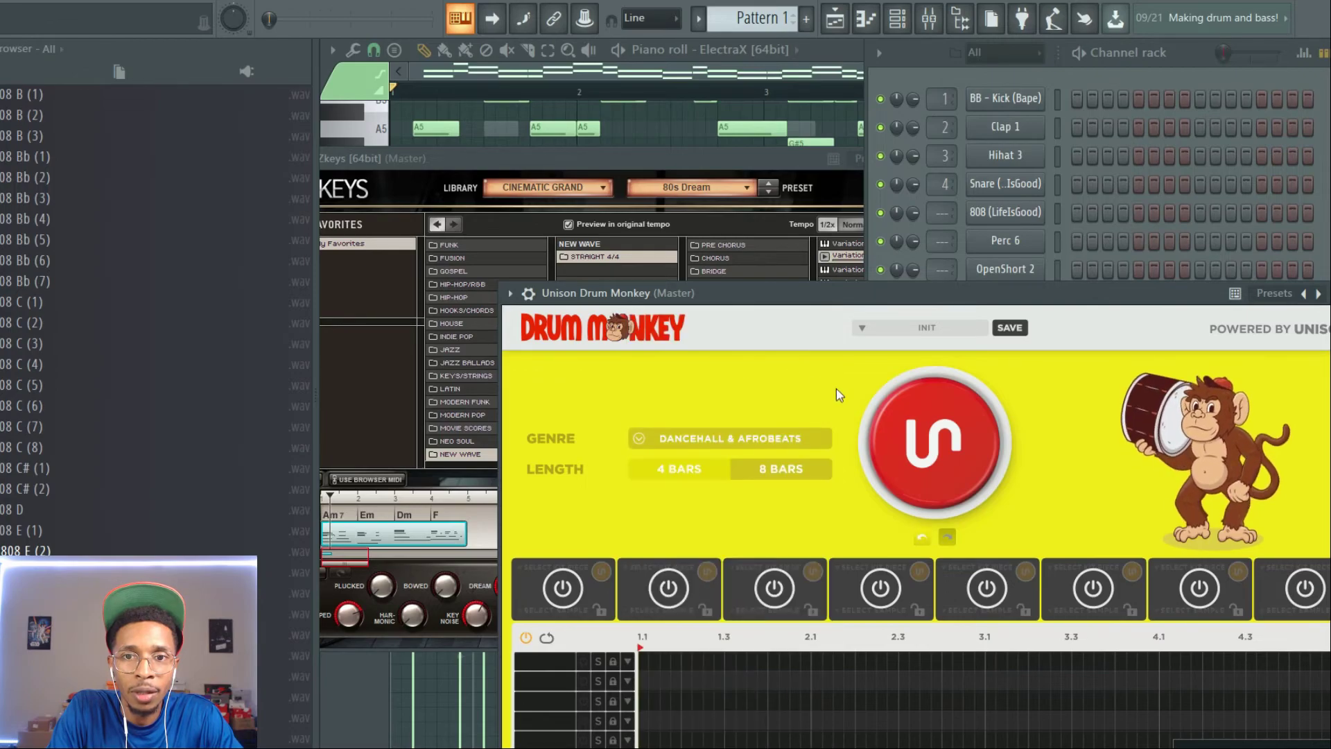
left_click(945, 449)
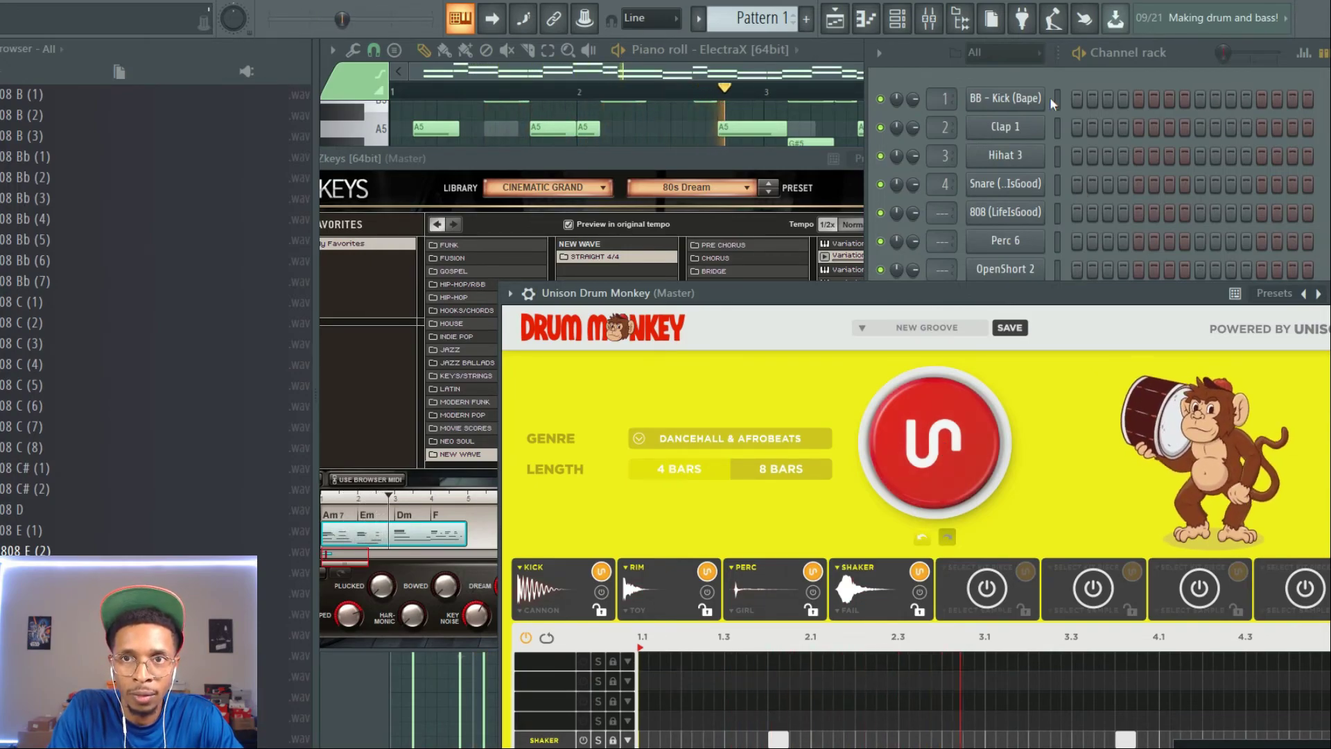
left_click(1039, 72)
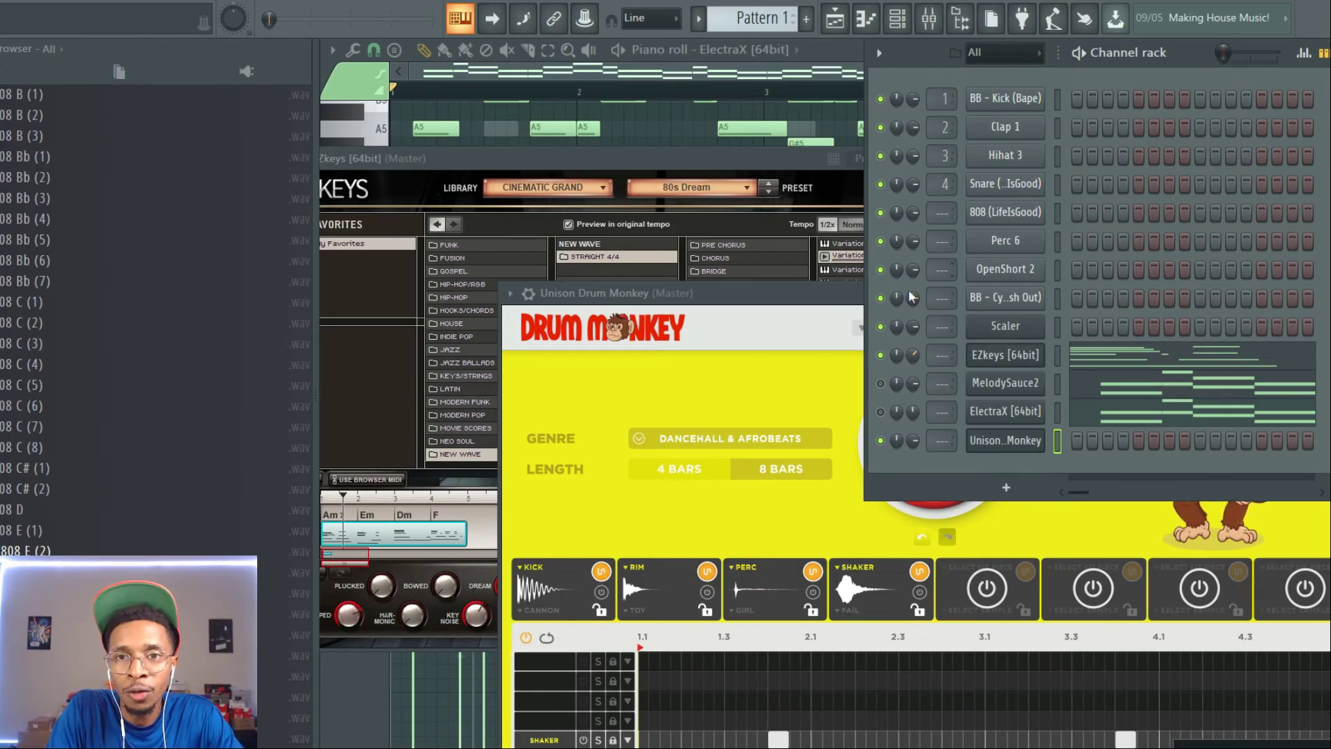
Step: Mute the Unison Drum Monkey channel in the Channel rack
left_click(881, 441)
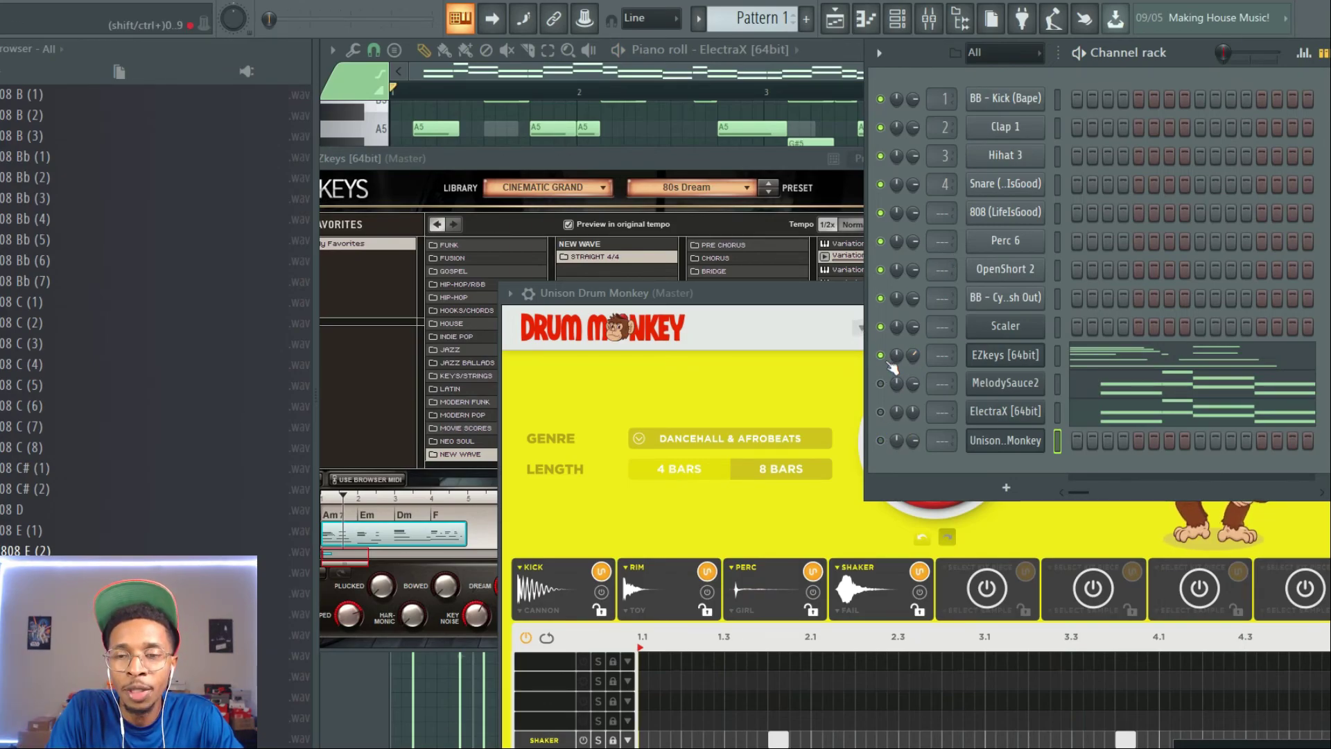